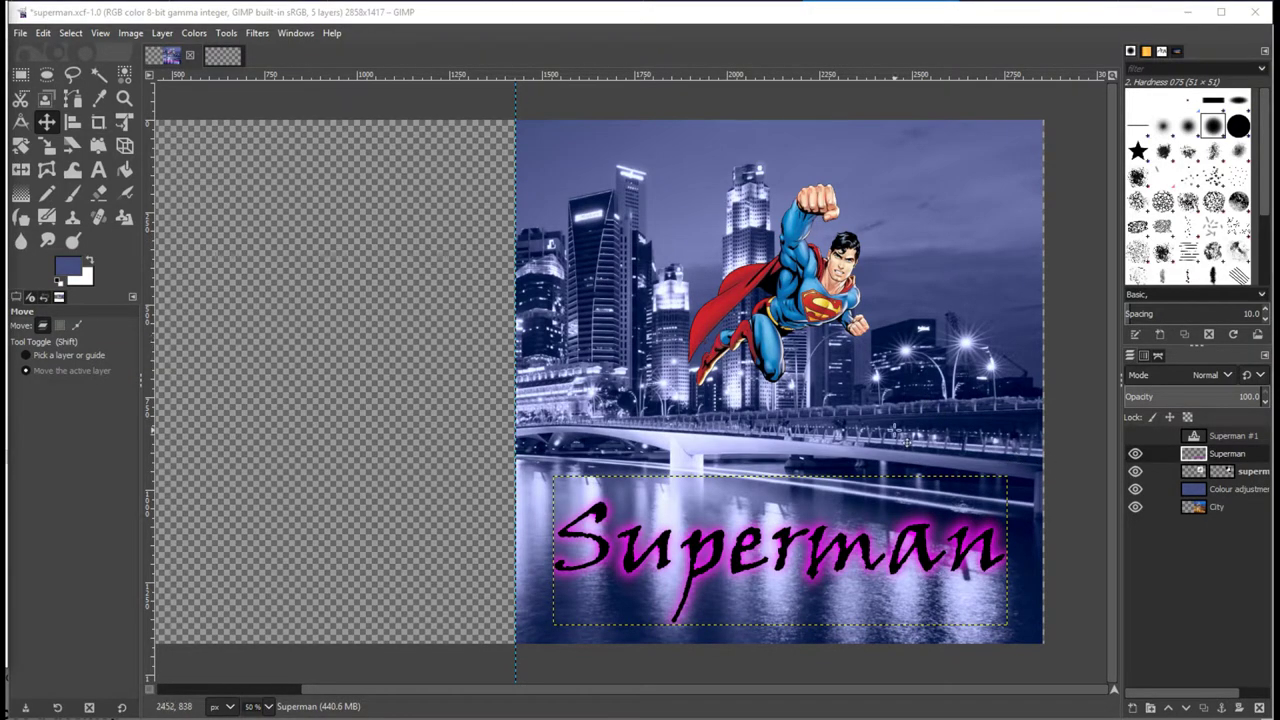
# Toggle the colour-adjustment tint off and on, then switch to the other Superman image, zoomed out
pyautogui.click(1135, 489)
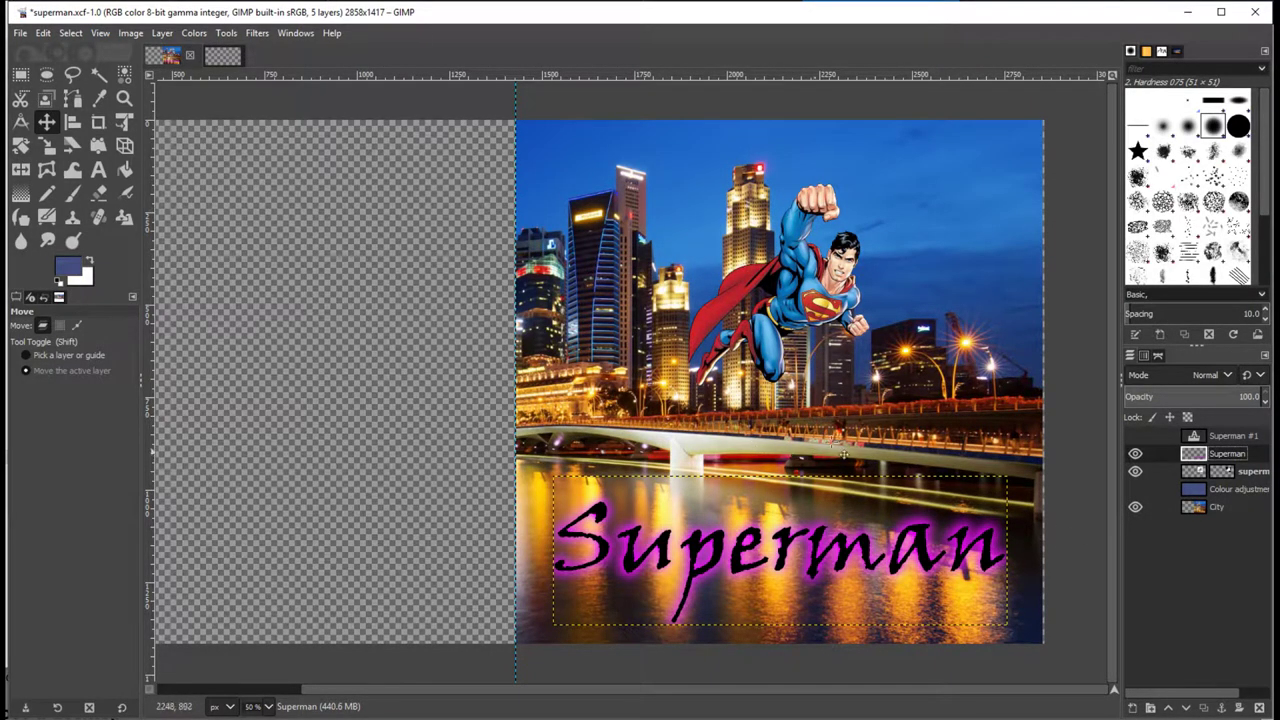
pyautogui.click(1135, 489)
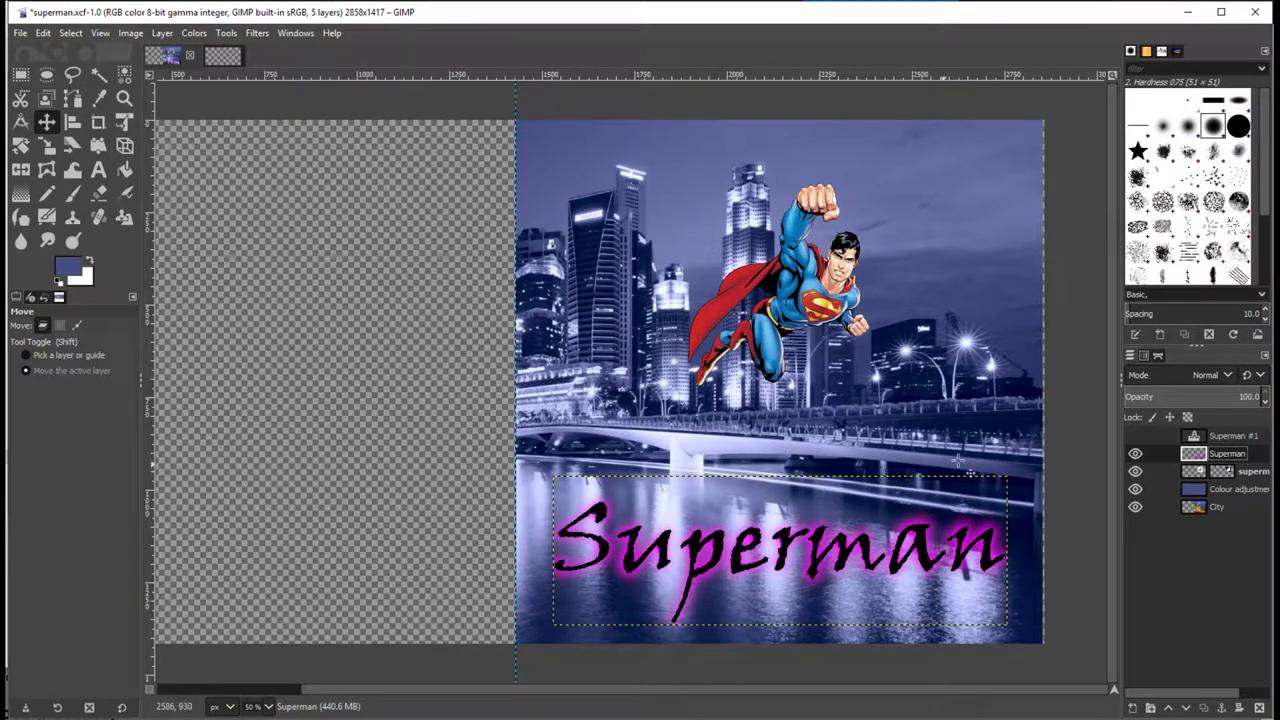
pyautogui.click(223, 57)
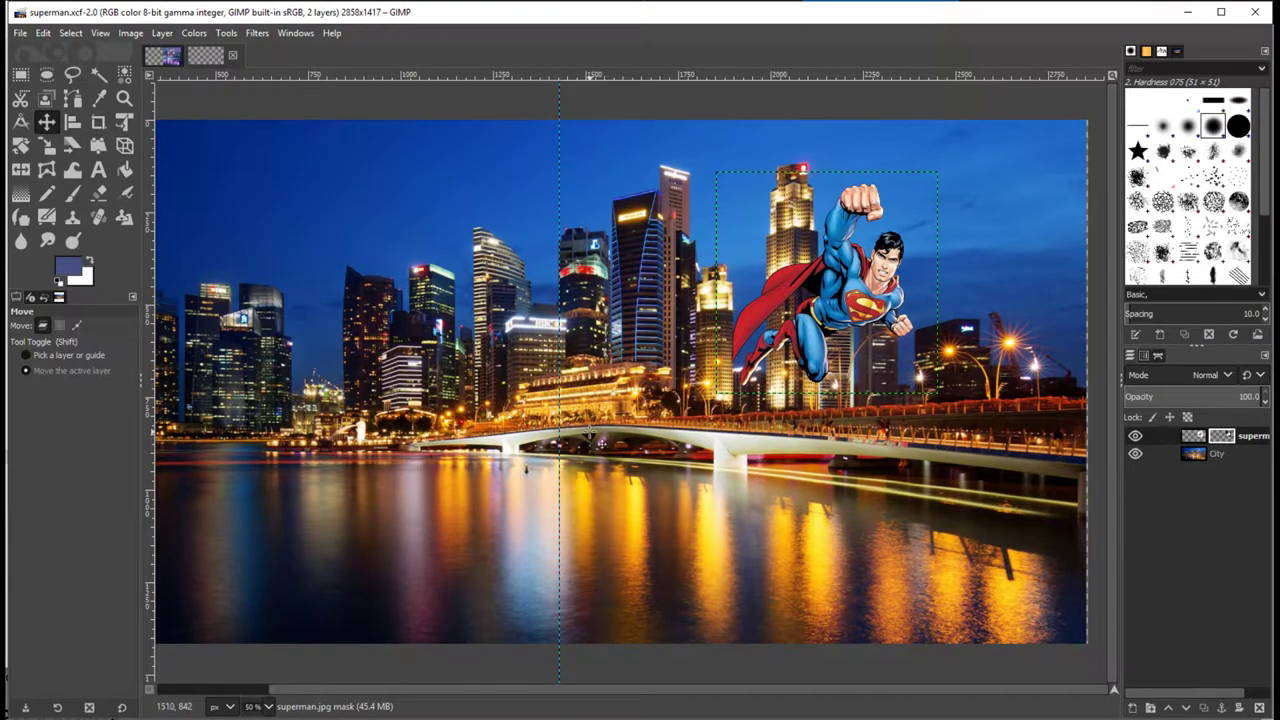
pyautogui.press('-')
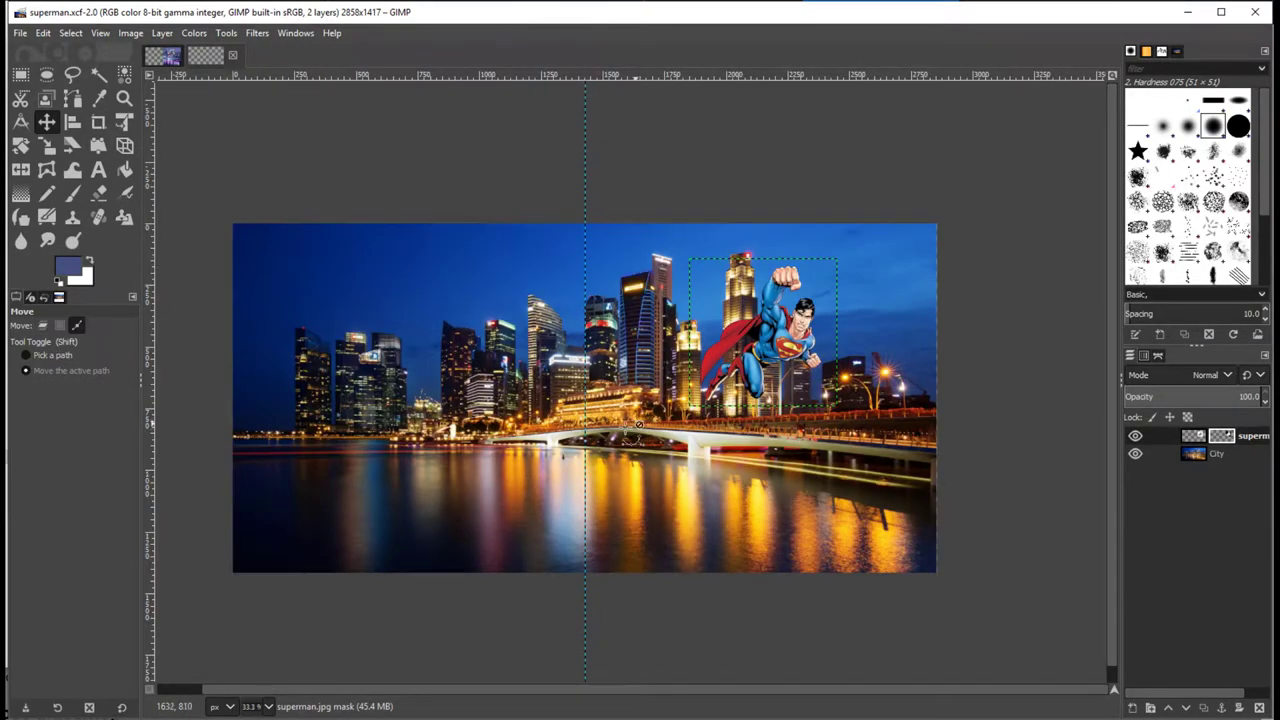
# Set the Move tool to layer mode and make the City layer active
pyautogui.press('m')
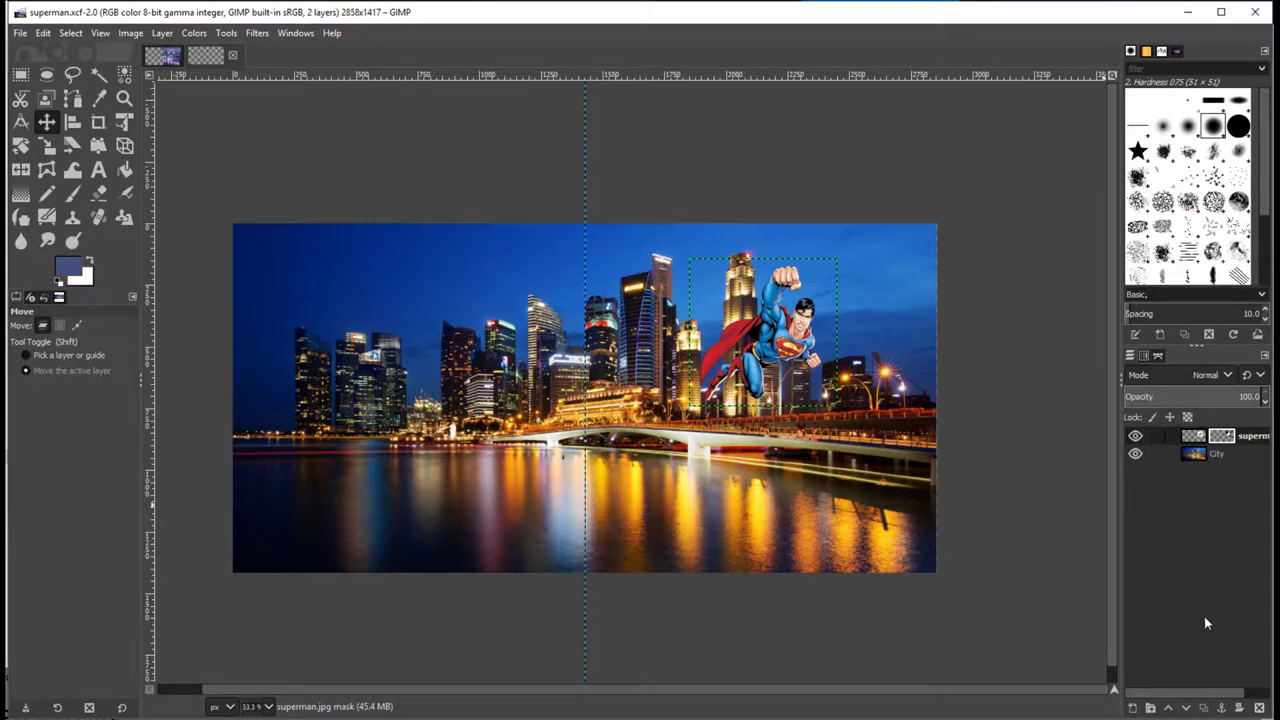
pyautogui.moveTo(1198, 697); pyautogui.dragTo(1240, 697)
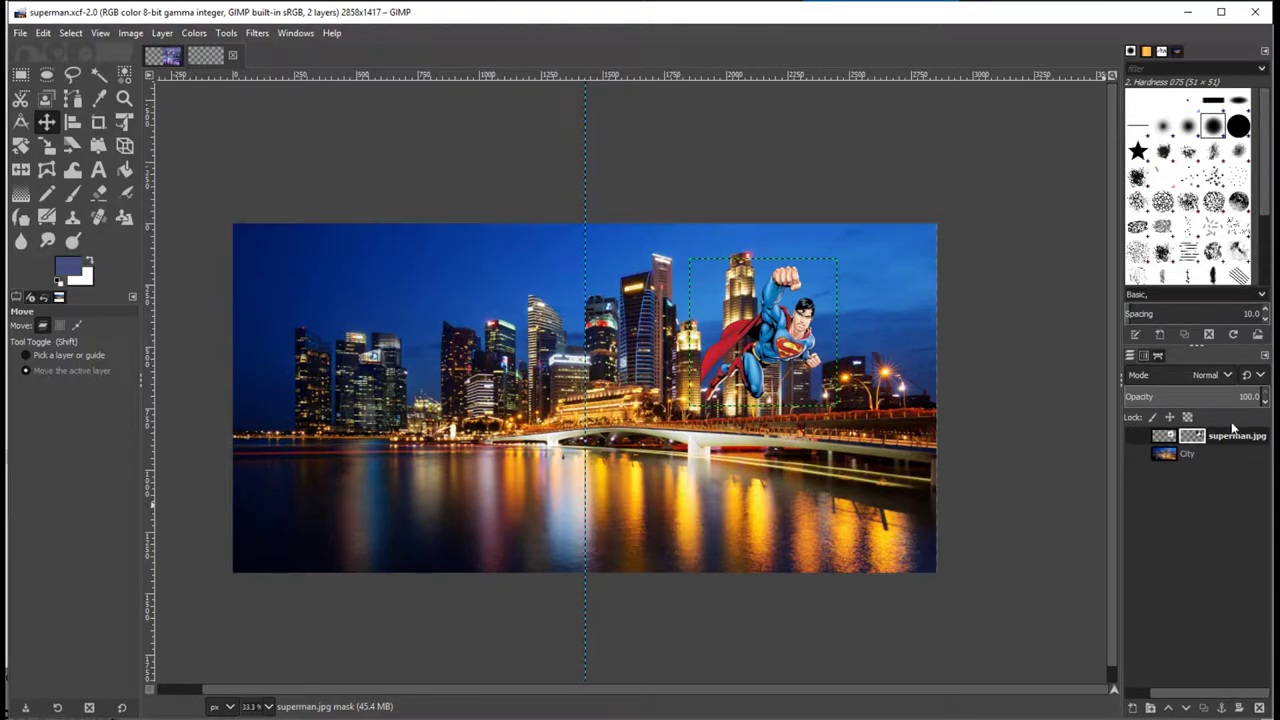
pyautogui.moveTo(1240, 697); pyautogui.dragTo(1196, 697)
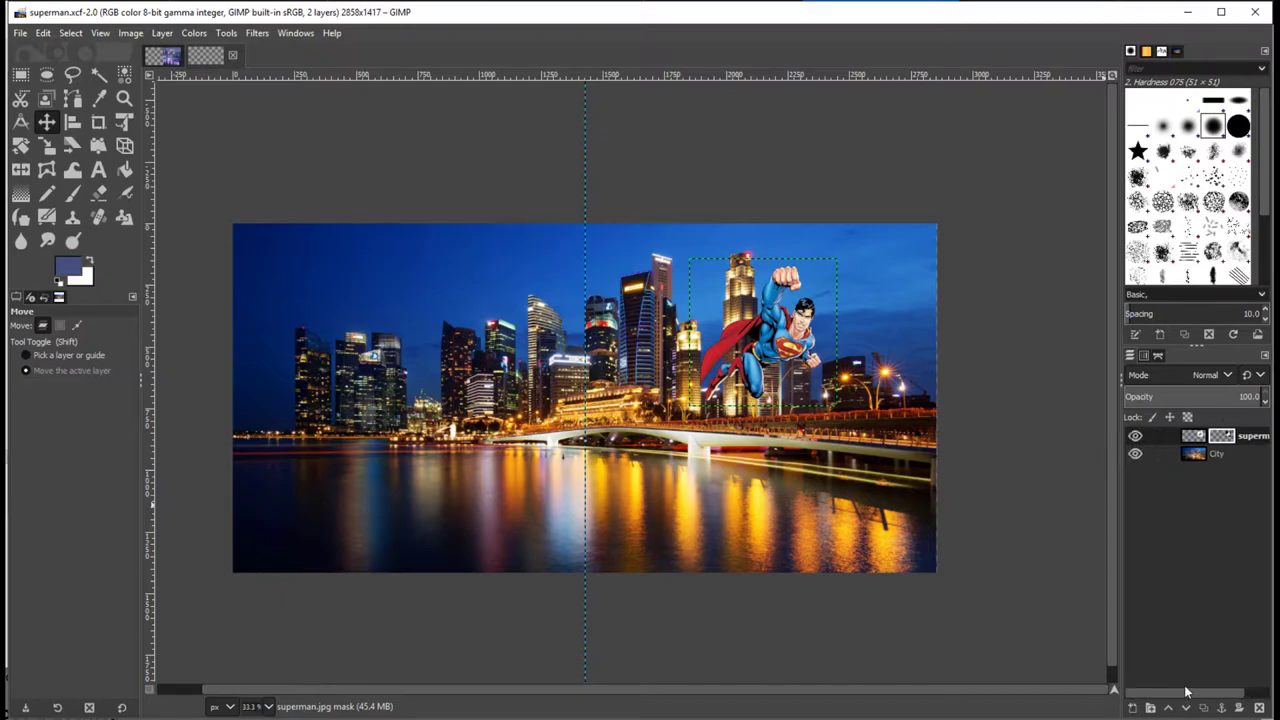
pyautogui.click(1216, 455)
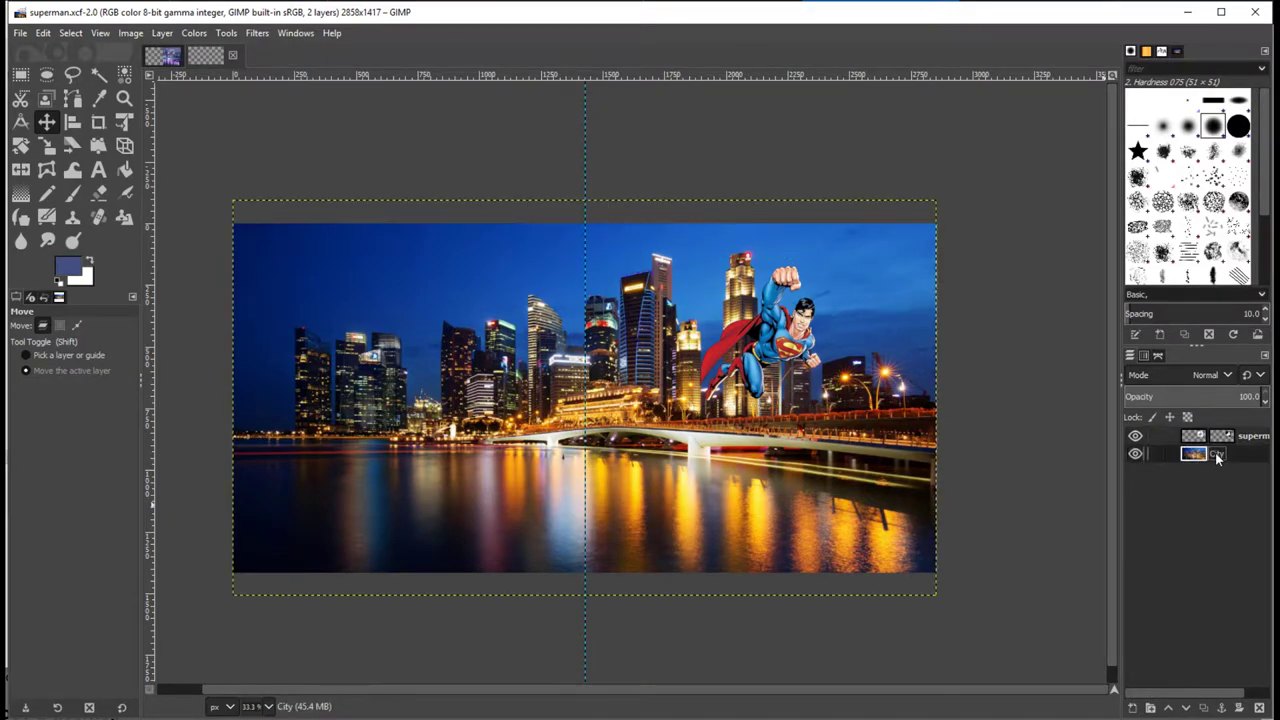
# With the Crop tool, test and undo a whole-image crop, then restrict cropping to the current layer
pyautogui.click(98, 122)
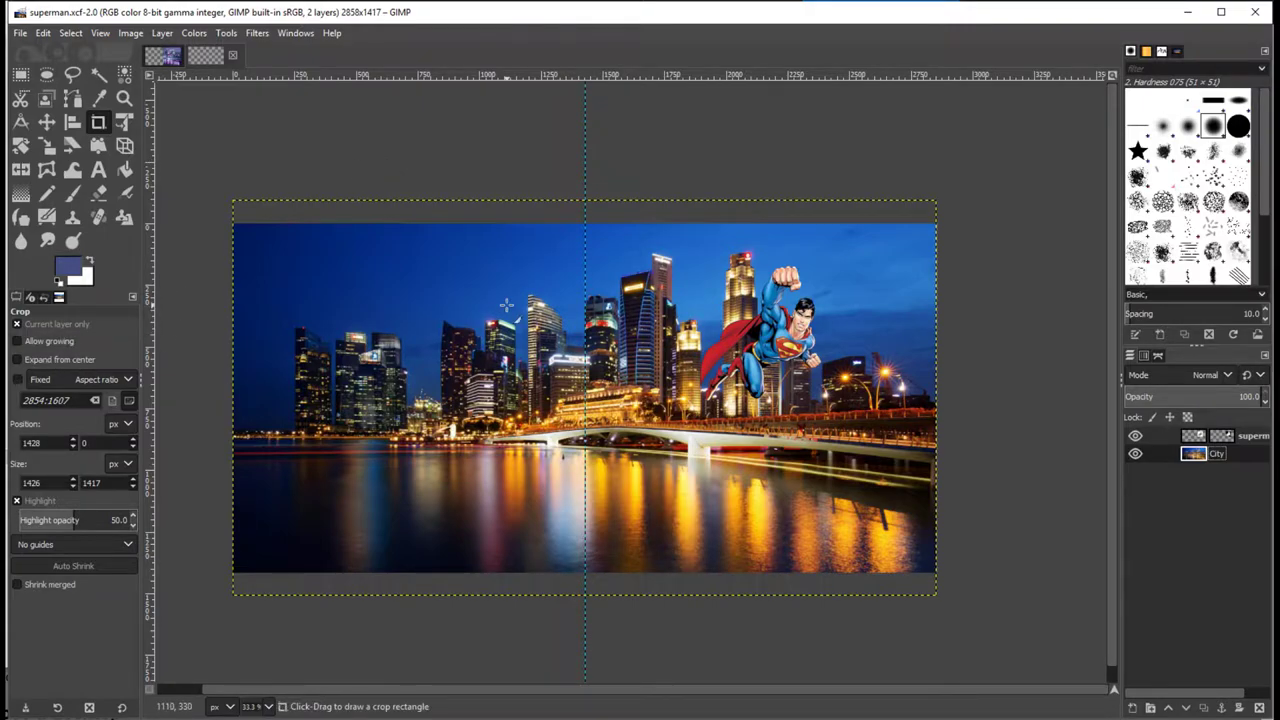
pyautogui.click(16, 325)
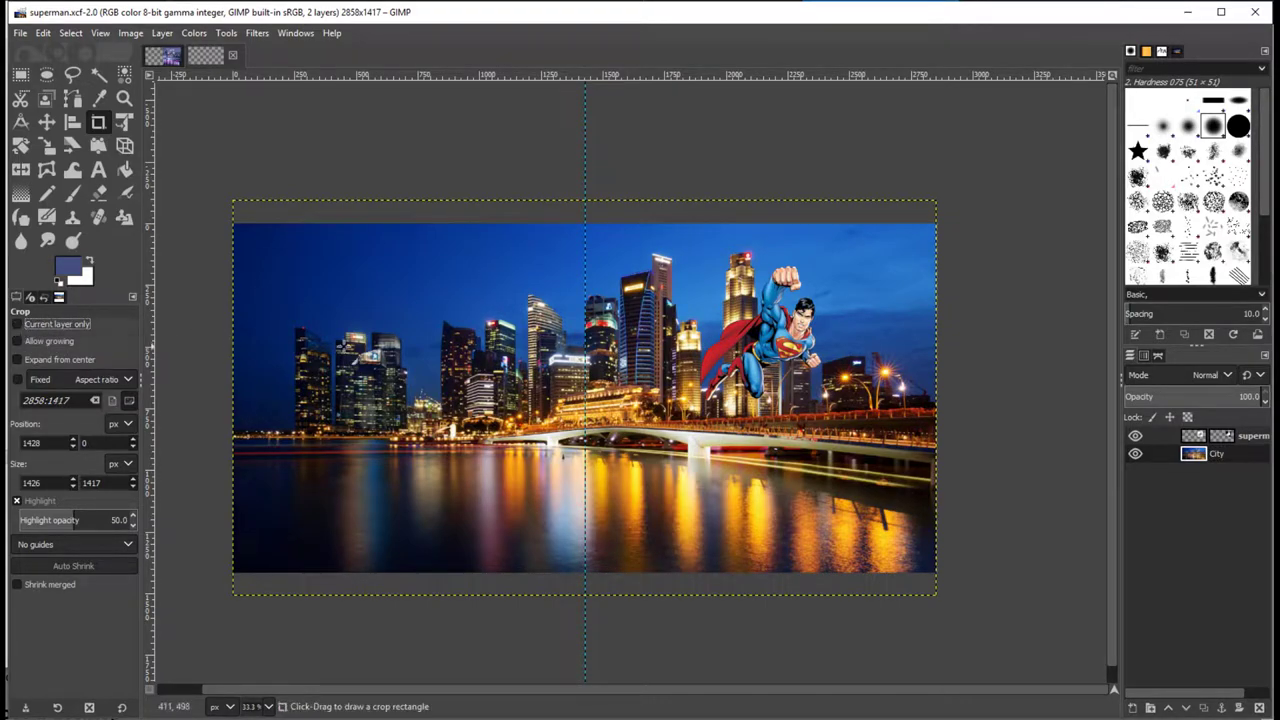
pyautogui.moveTo(585, 224); pyautogui.dragTo(909, 464)
pyautogui.press('Return')
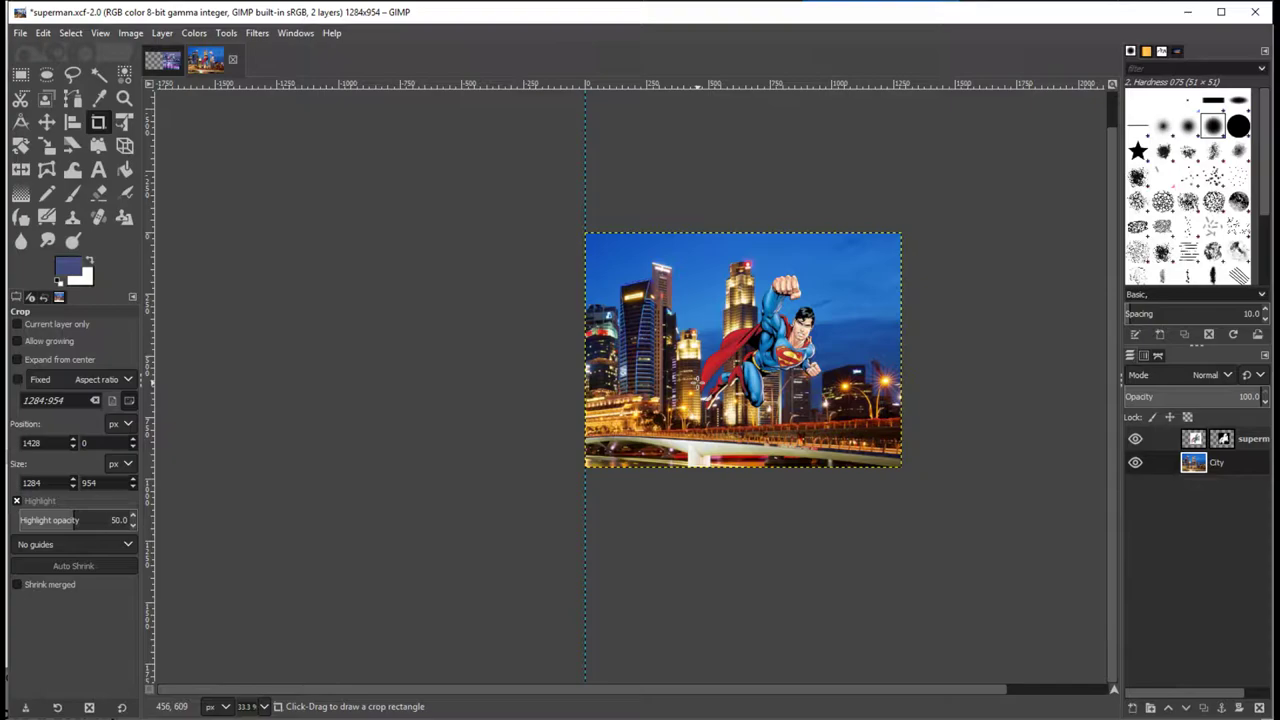
pyautogui.hotkey('ctrl', 'z')
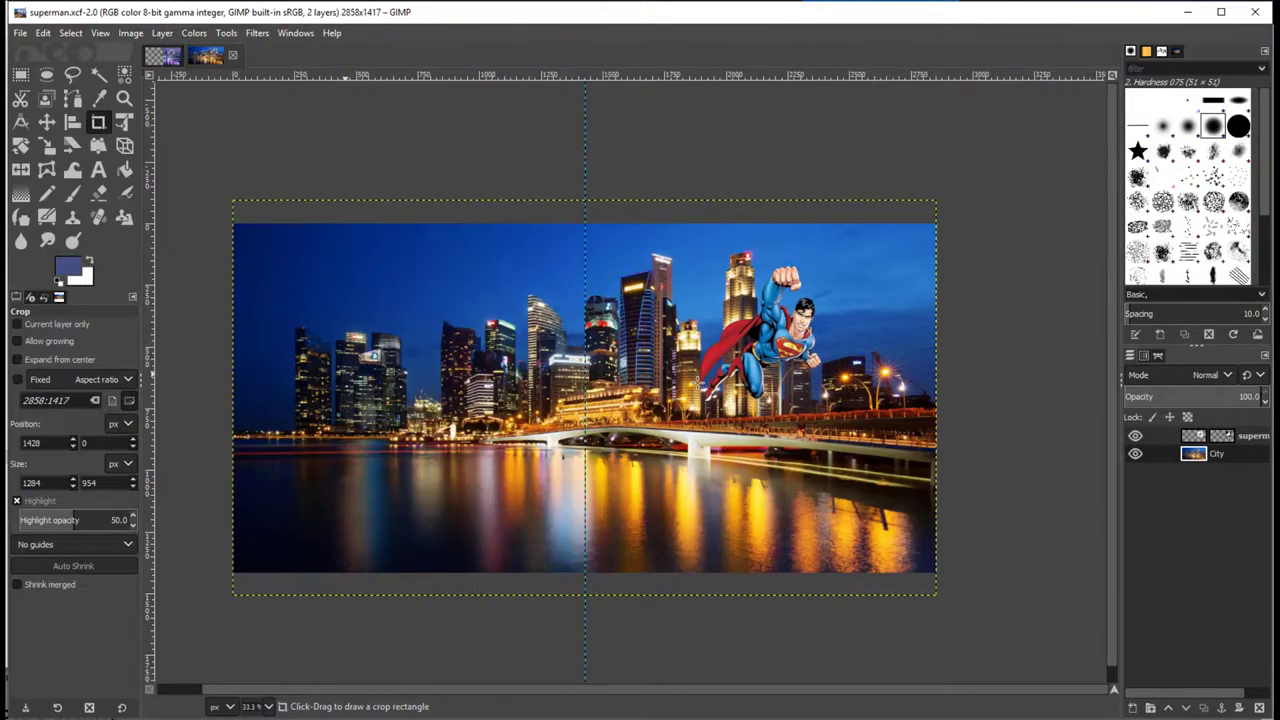
pyautogui.click(17, 324)
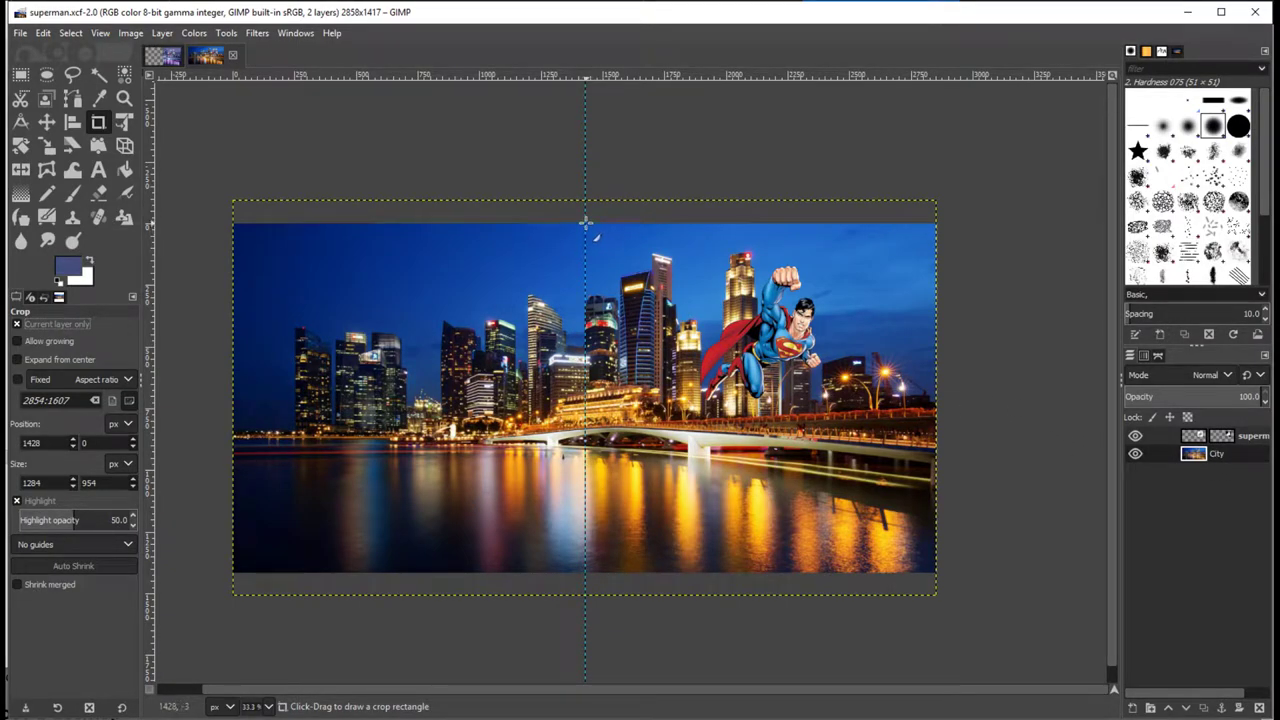
# Draw a crop rectangle over the right half of the City layer
pyautogui.moveTo(586, 222)
pyautogui.mouseDown()
pyautogui.moveTo(706, 322)
pyautogui.moveTo(900, 583)
pyautogui.moveTo(940, 575)
pyautogui.mouseUp()
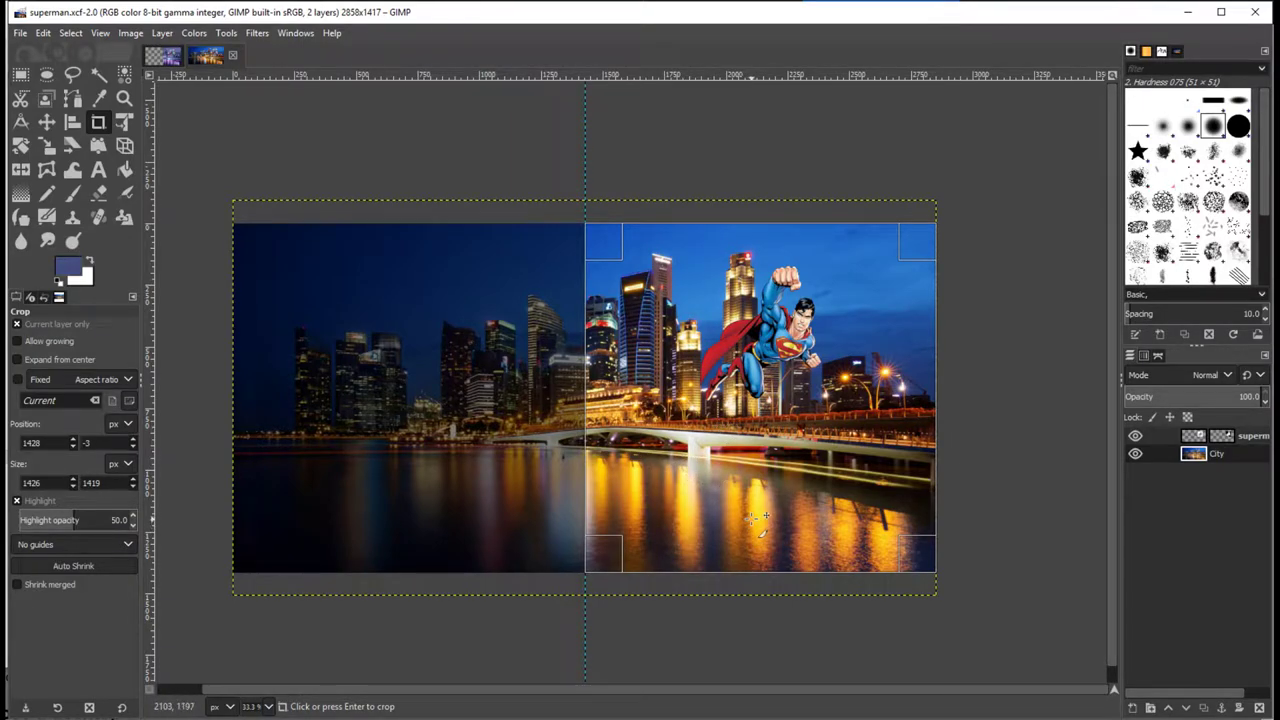
pyautogui.scroll(2, 757, 517)
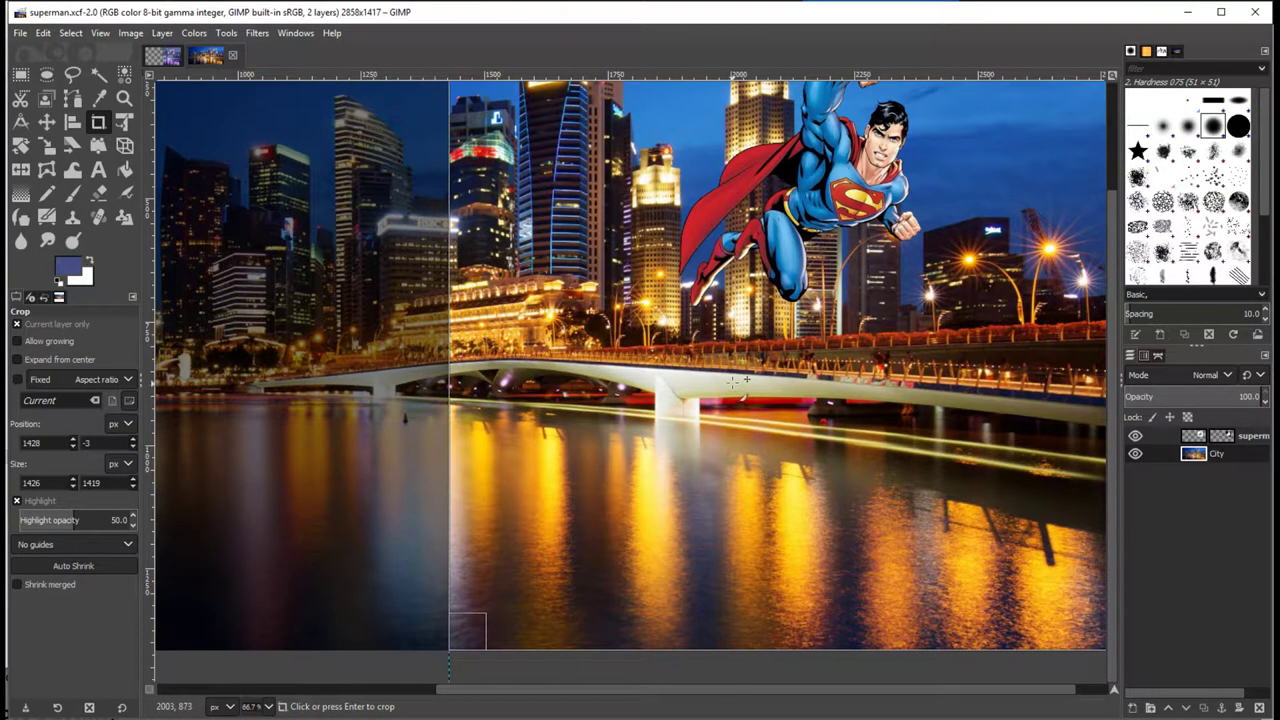
pyautogui.scroll(1, 623, 396)
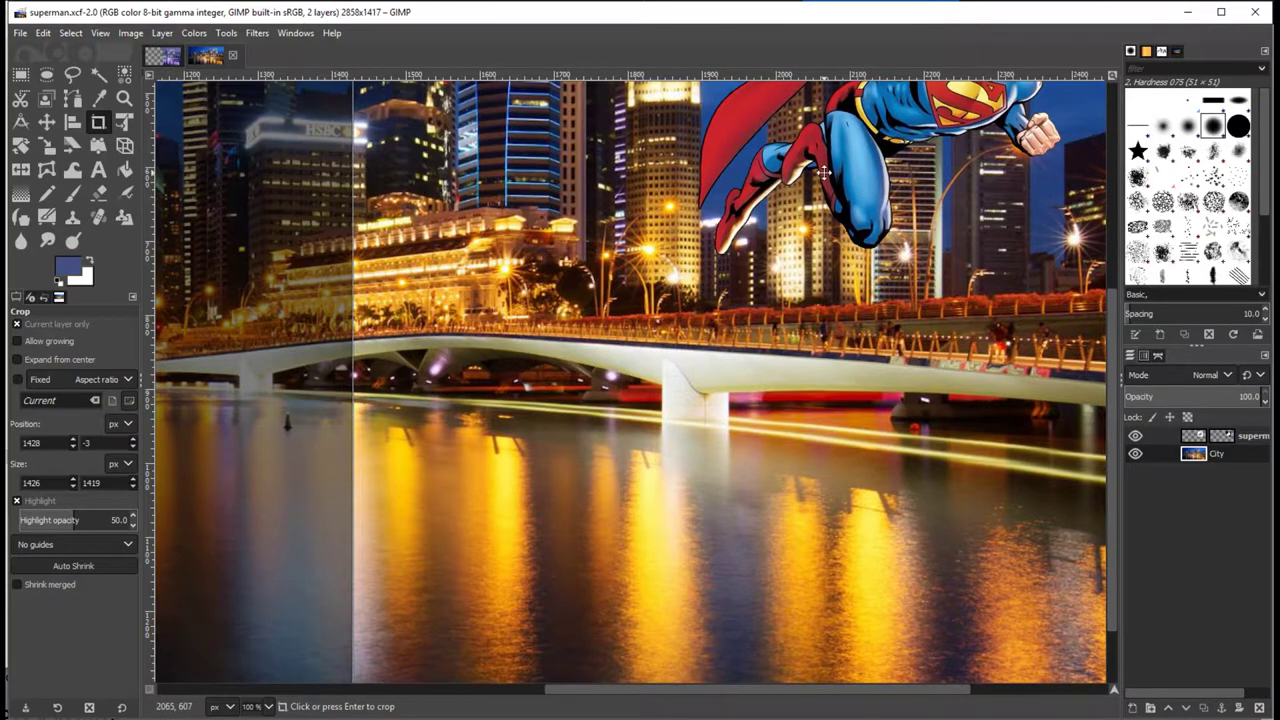
pyautogui.moveTo(830, 178); pyautogui.dragTo(448, 598)
pyautogui.scroll(-5, 448, 598)
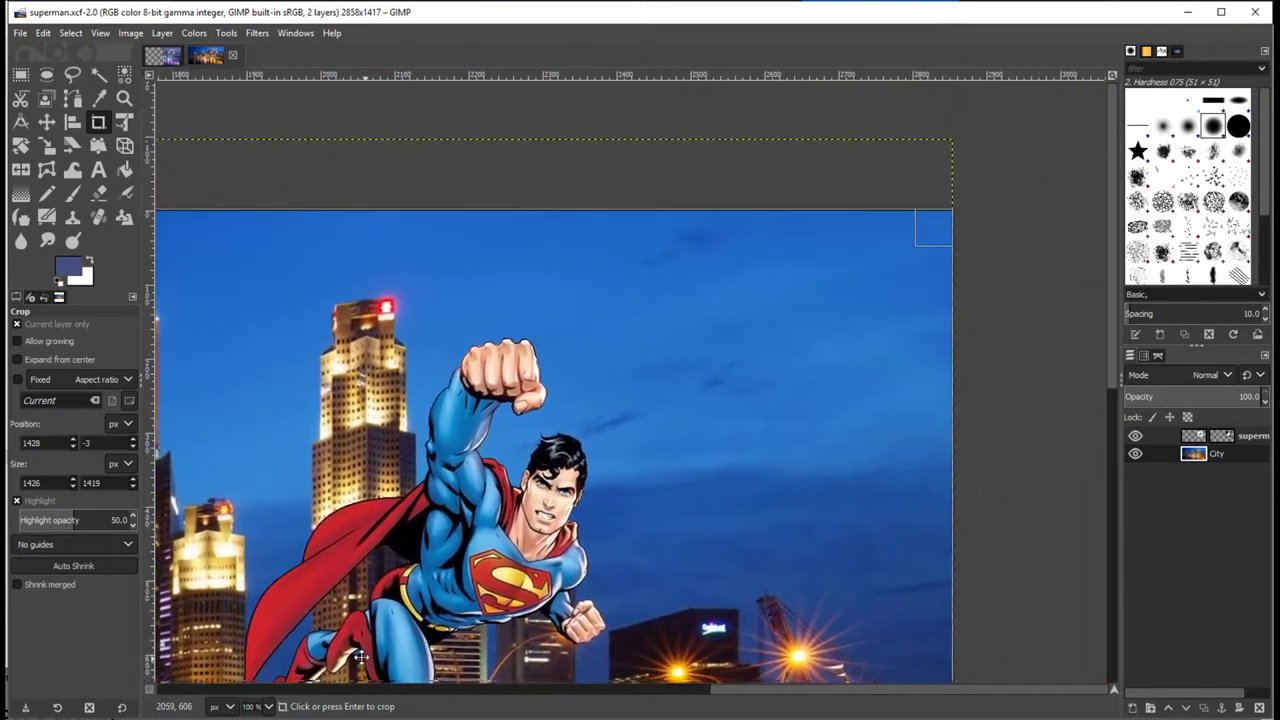
pyautogui.scroll(-2, 445, 417)
pyautogui.hscroll(-5, 700, 260)
pyautogui.scroll(6, 883, 246)
pyautogui.scroll(3, 580, 201)
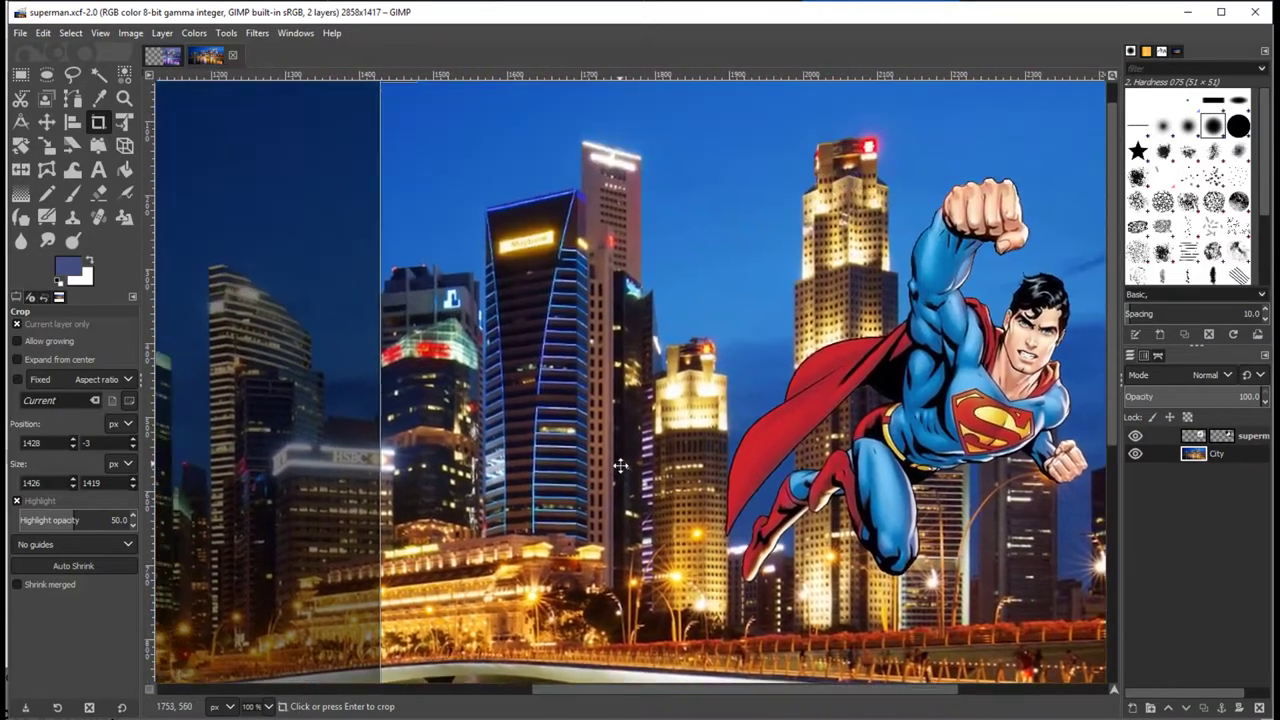
pyautogui.hscroll(3, 620, 477)
pyautogui.scroll(-2, 620, 477)
pyautogui.scroll(2, 643, 420)
pyautogui.hscroll(-5, 643, 420)
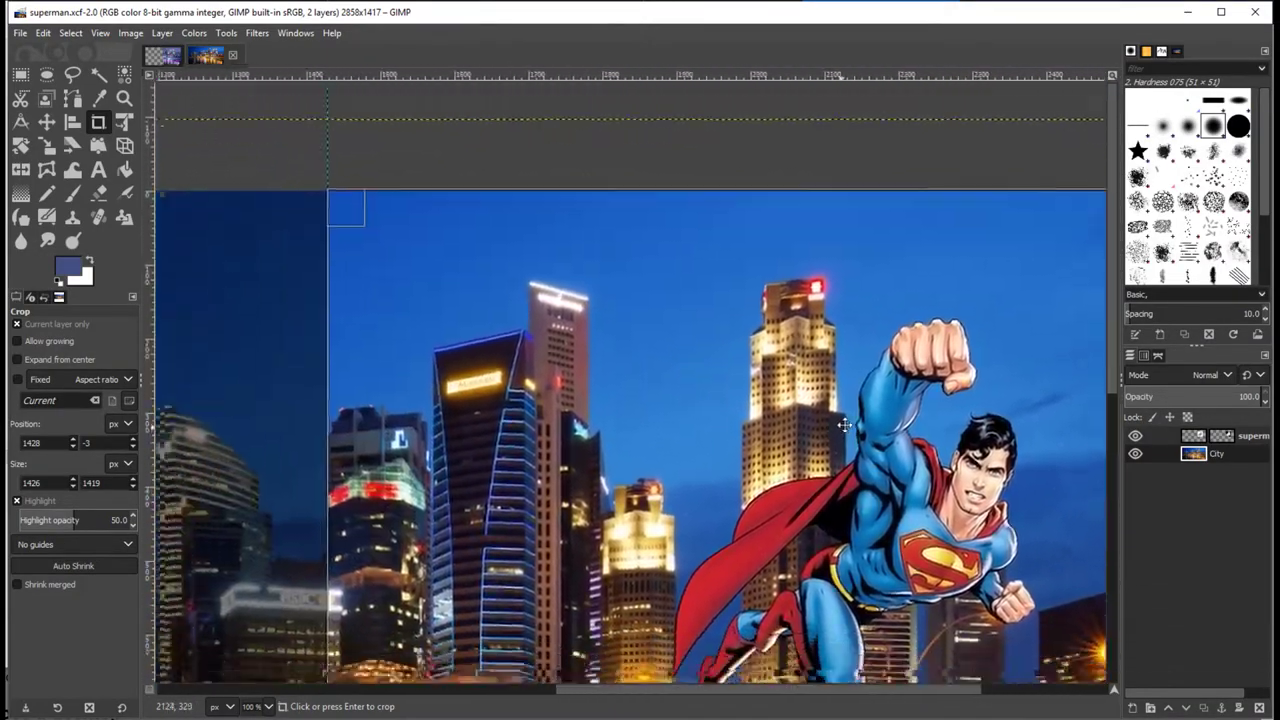
pyautogui.scroll(-10, 630, 350)
pyautogui.scroll(-3, 614, 400)
pyautogui.hscroll(-1, 614, 400)
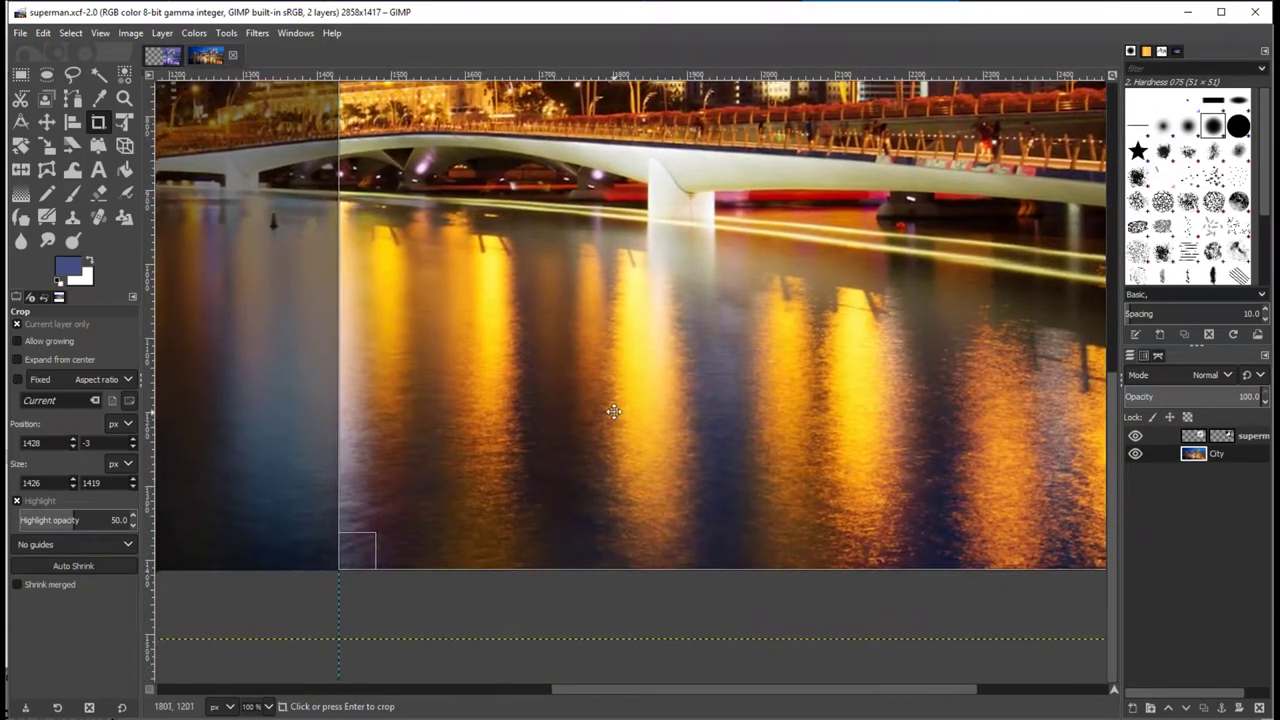
pyautogui.moveTo(363, 365)
pyautogui.mouseDown()
pyautogui.moveTo(409, 371)
pyautogui.moveTo(376, 373)
pyautogui.mouseUp()
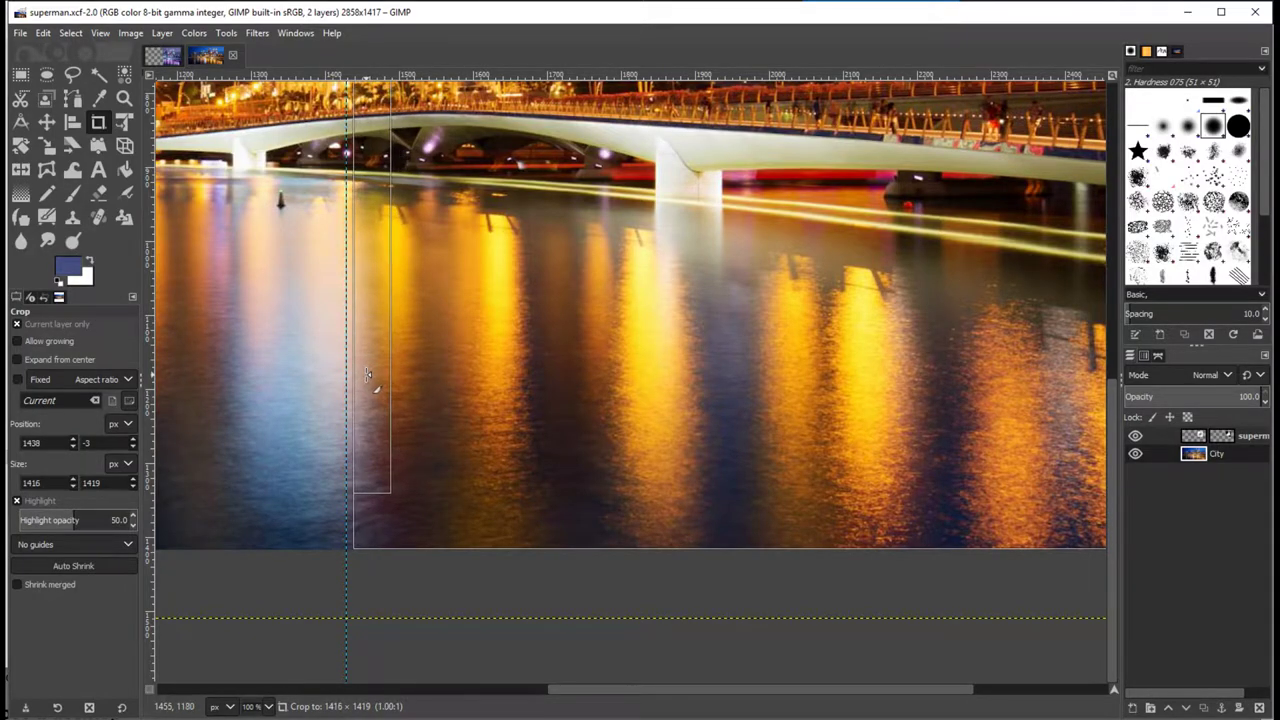
# Snap the crop's left edge to the guide and its bottom edge to the image bottom, then apply
pyautogui.moveTo(364, 378)
pyautogui.mouseDown()
pyautogui.moveTo(386, 394)
pyautogui.moveTo(371, 394)
pyautogui.mouseUp()
pyautogui.moveTo(648, 510); pyautogui.dragTo(652, 531)
pyautogui.scroll(10, 800, 450)
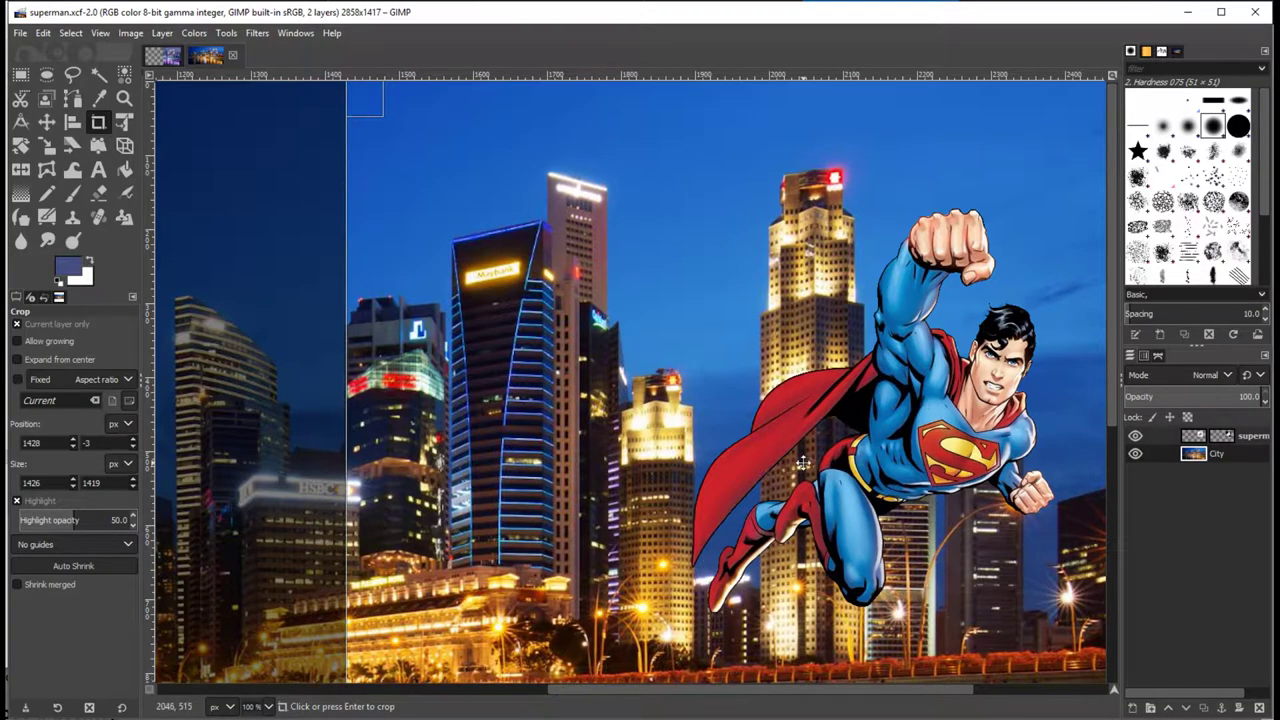
pyautogui.moveTo(803, 463); pyautogui.dragTo(325, 455)
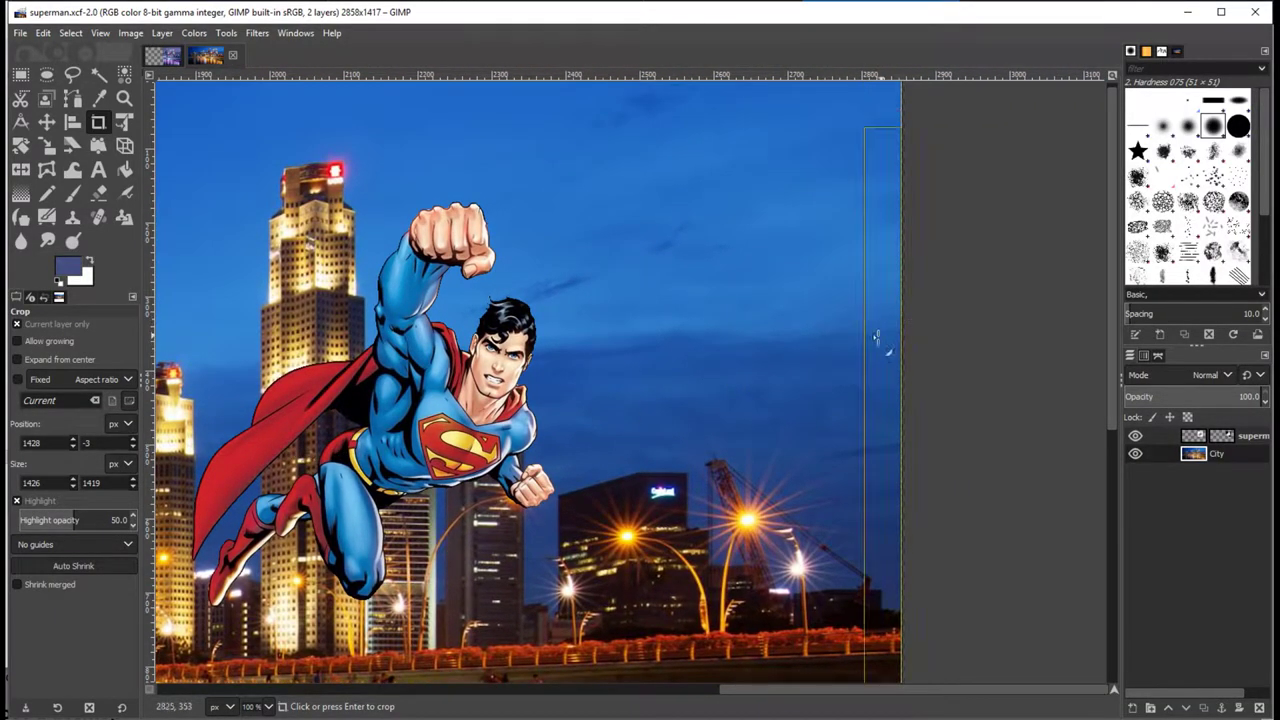
pyautogui.scroll(-5, 563, 443)
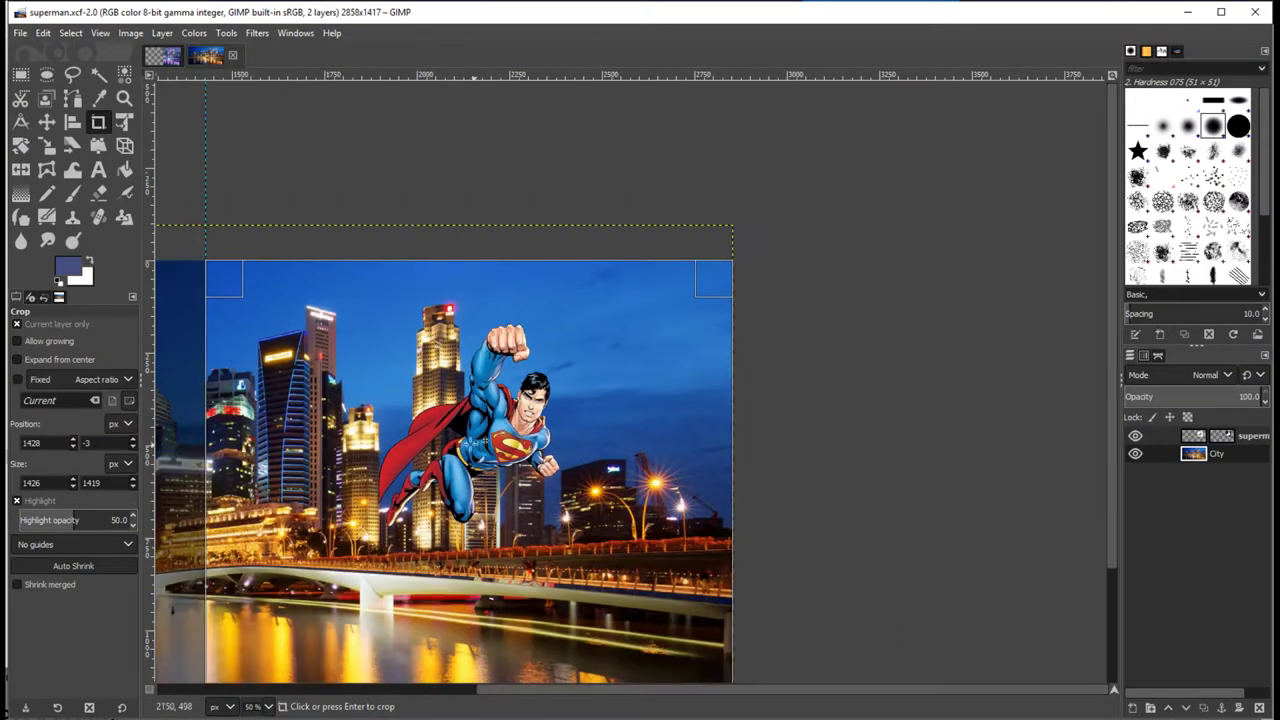
pyautogui.scroll(3, 445, 432)
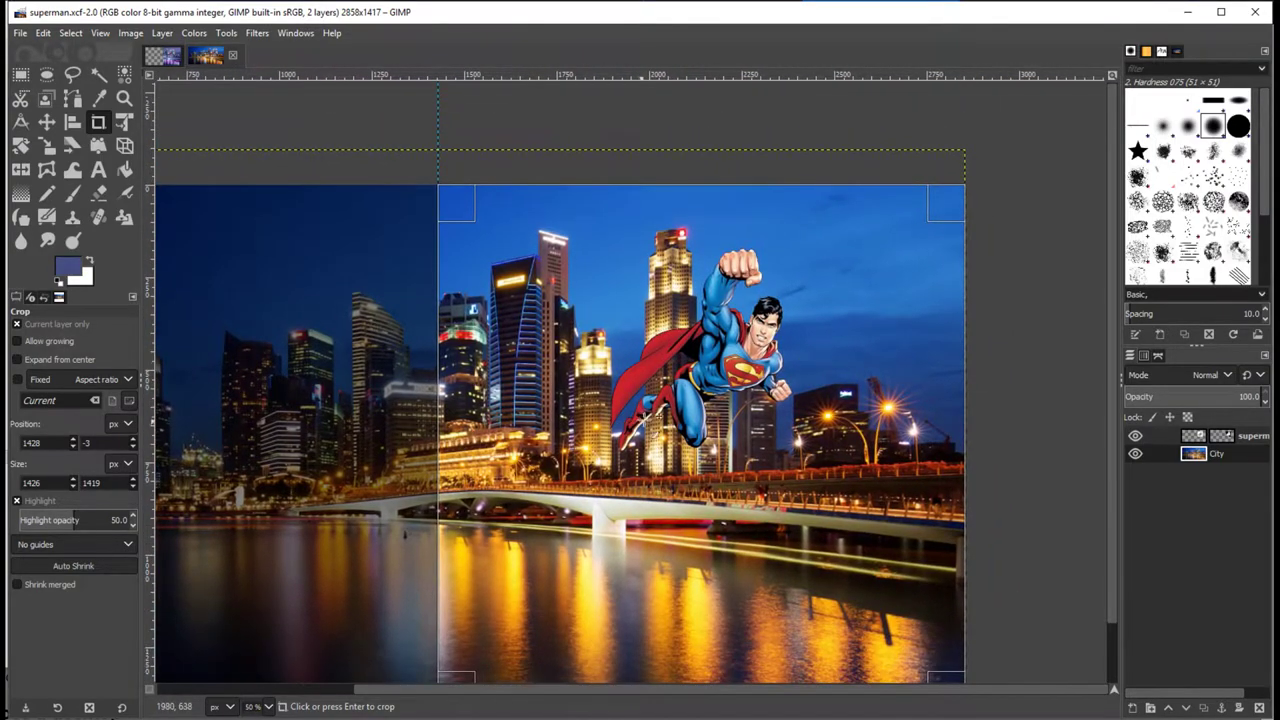
pyautogui.click(641, 398)
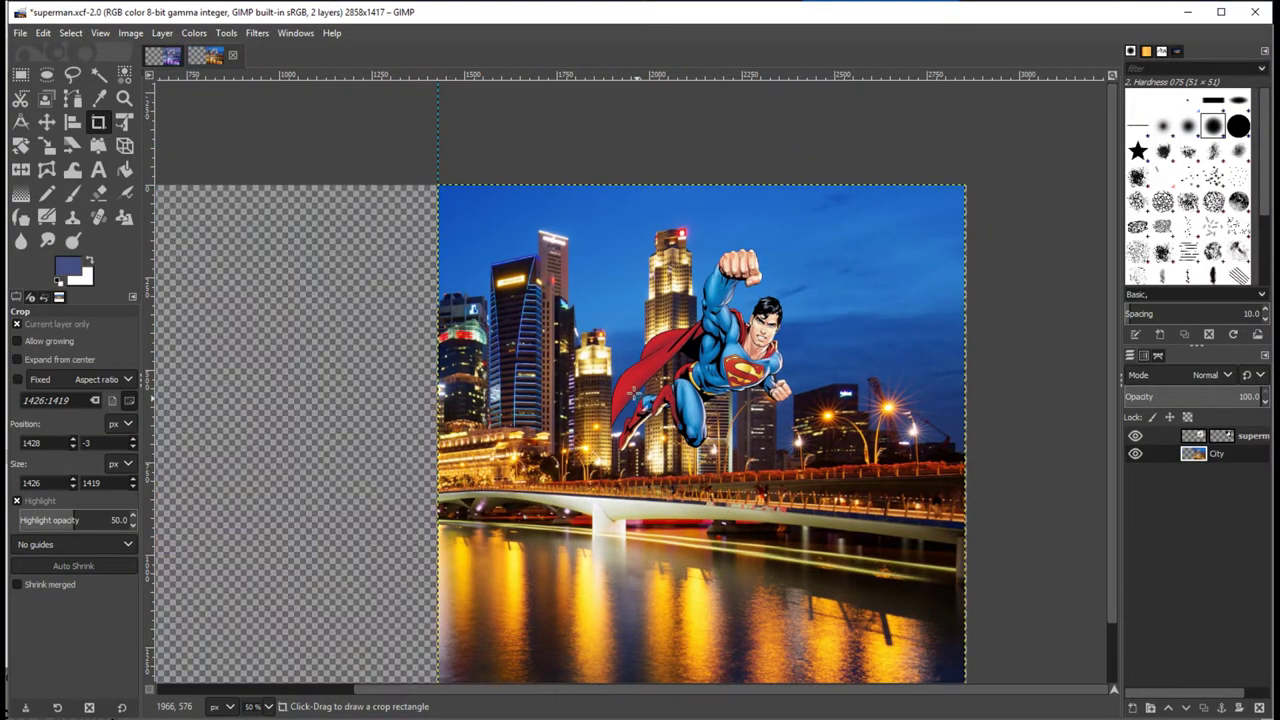
# Zoom out to view the cropped city, then select the superman.jpg layer's mask
pyautogui.scroll(-1, 752, 525)
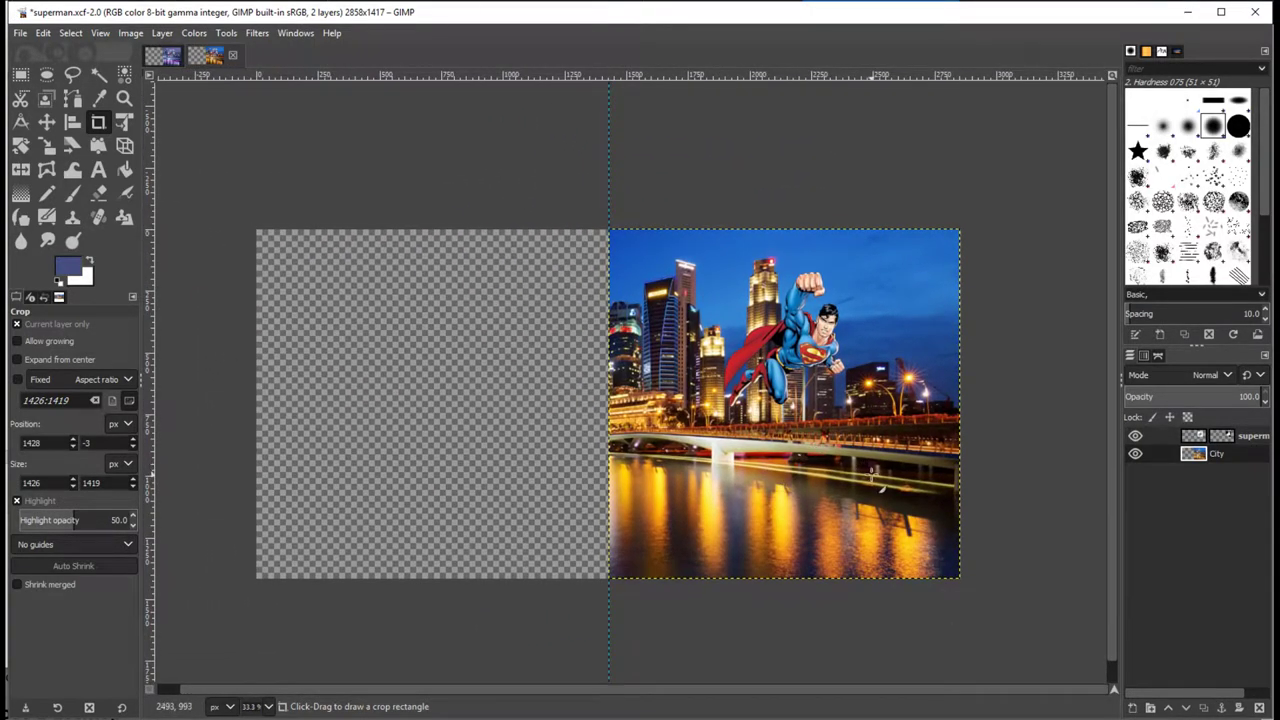
pyautogui.scroll(1, 893, 488)
pyautogui.hscroll(-2, 885, 460)
pyautogui.scroll(1, 885, 460)
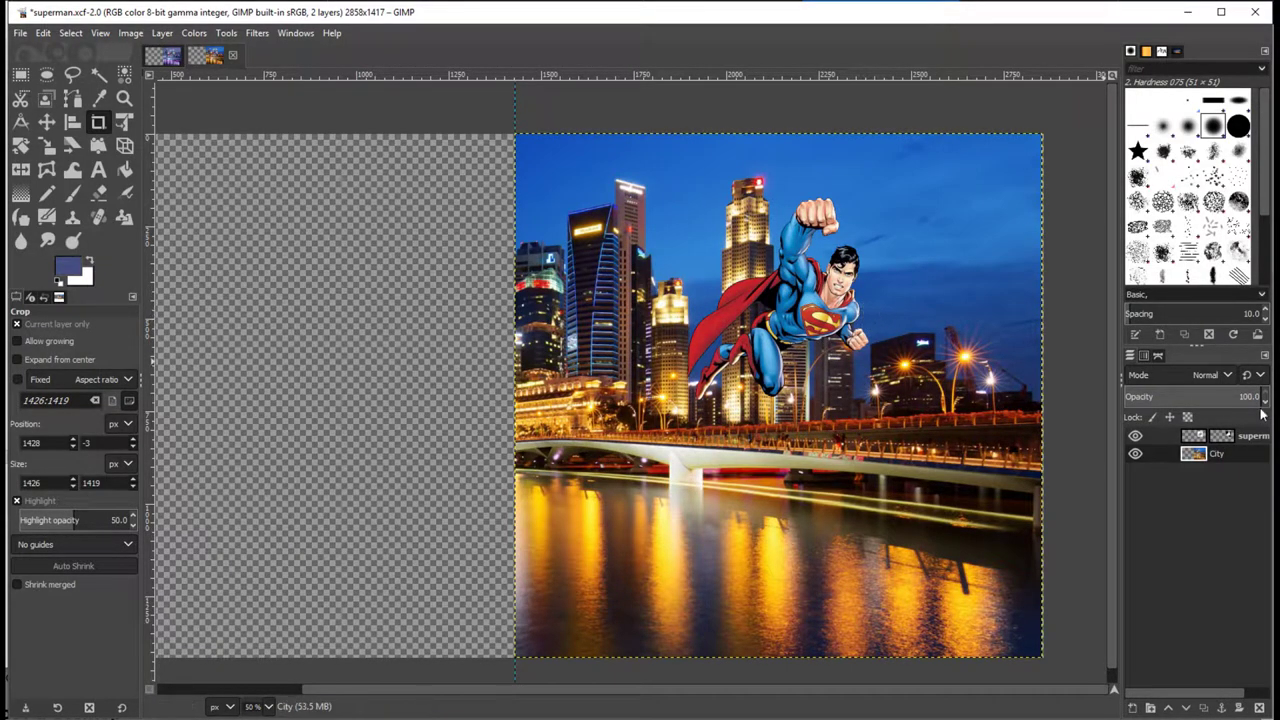
pyautogui.click(1262, 438)
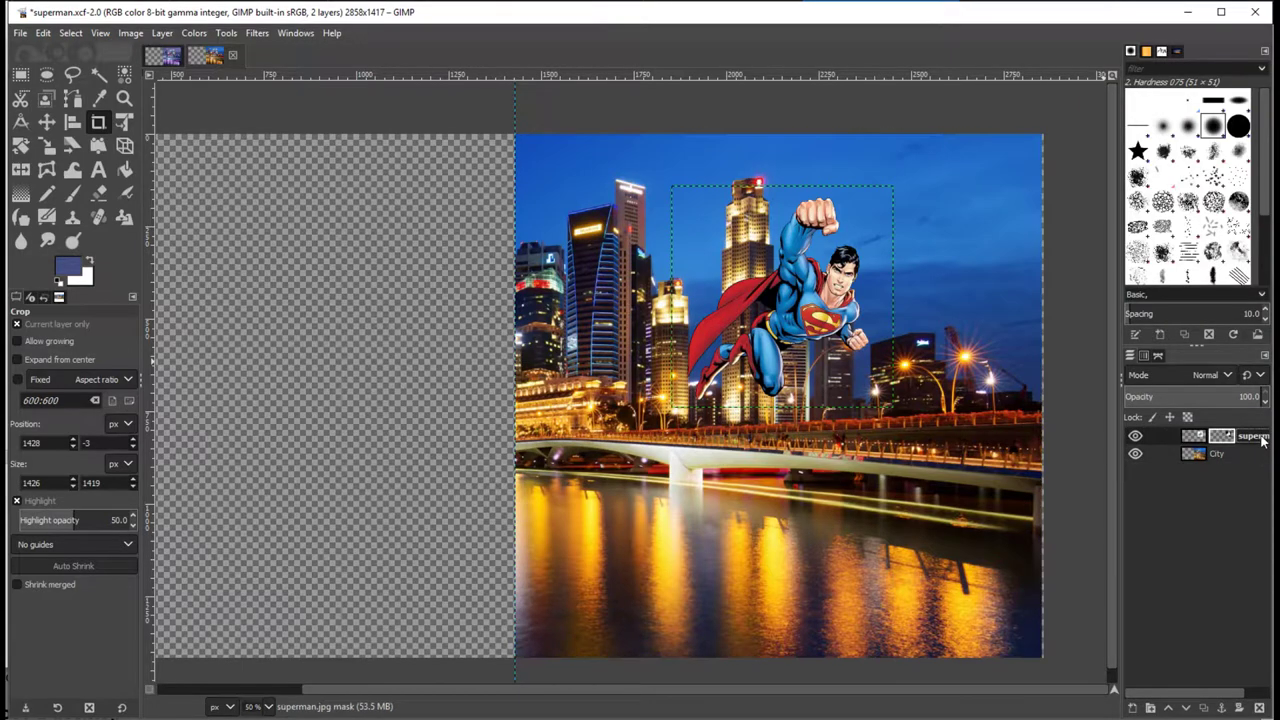
# Reset the trial perspective distortion and apply it to the Superman image instead of its mask
pyautogui.click(125, 146)
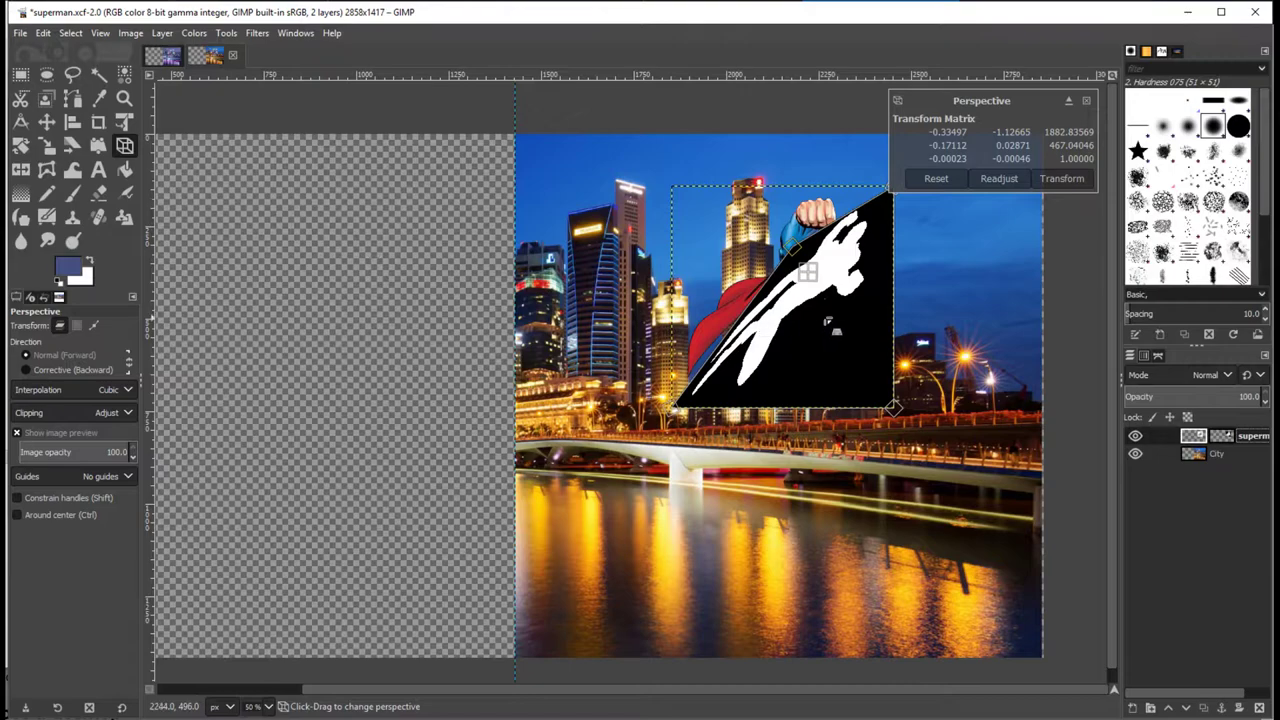
pyautogui.click(934, 178)
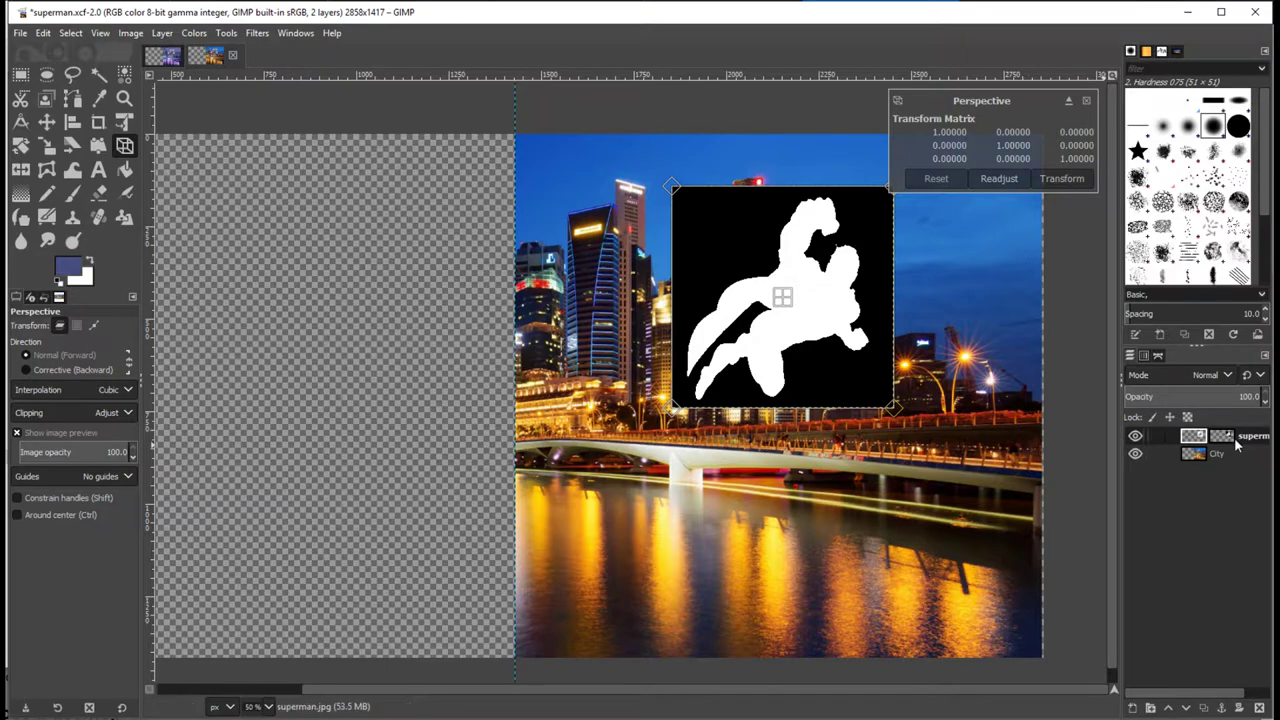
pyautogui.click(1222, 437)
pyautogui.click(1195, 438)
pyautogui.click(1064, 182)
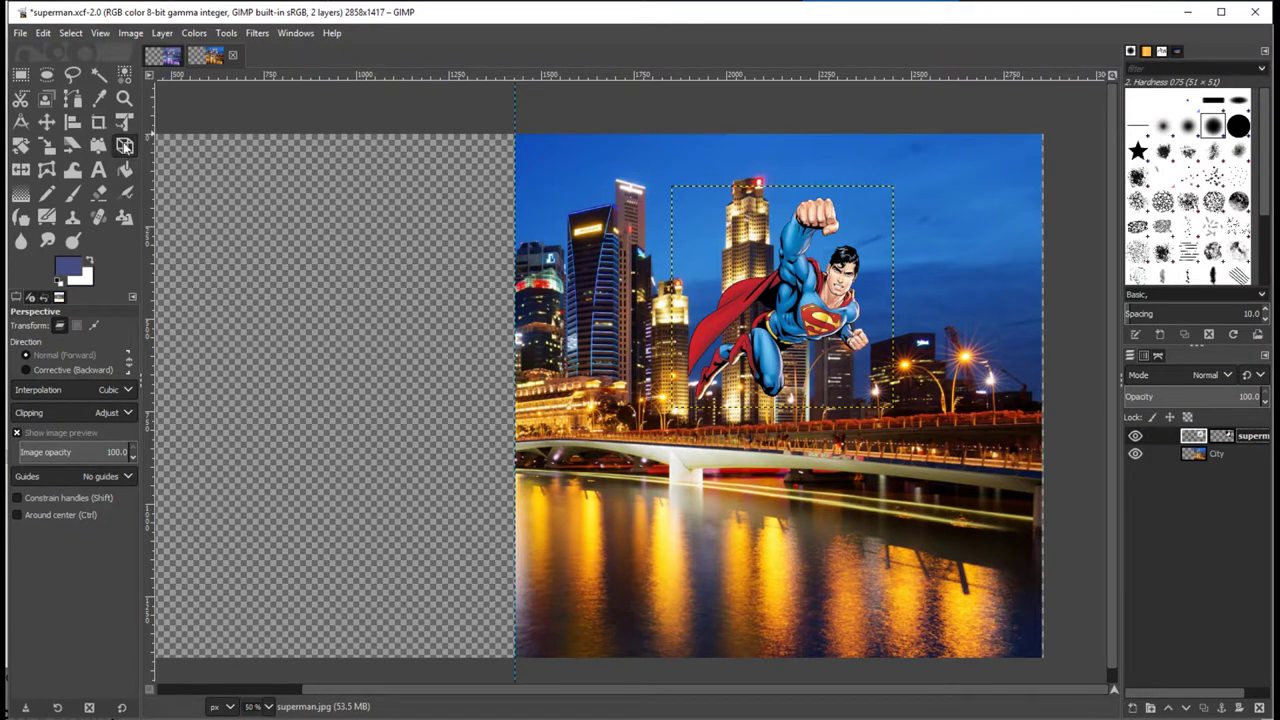
# Pull Superman's perspective corner handles inward to shrink and skew him into a trapezoid
pyautogui.click(692, 188)
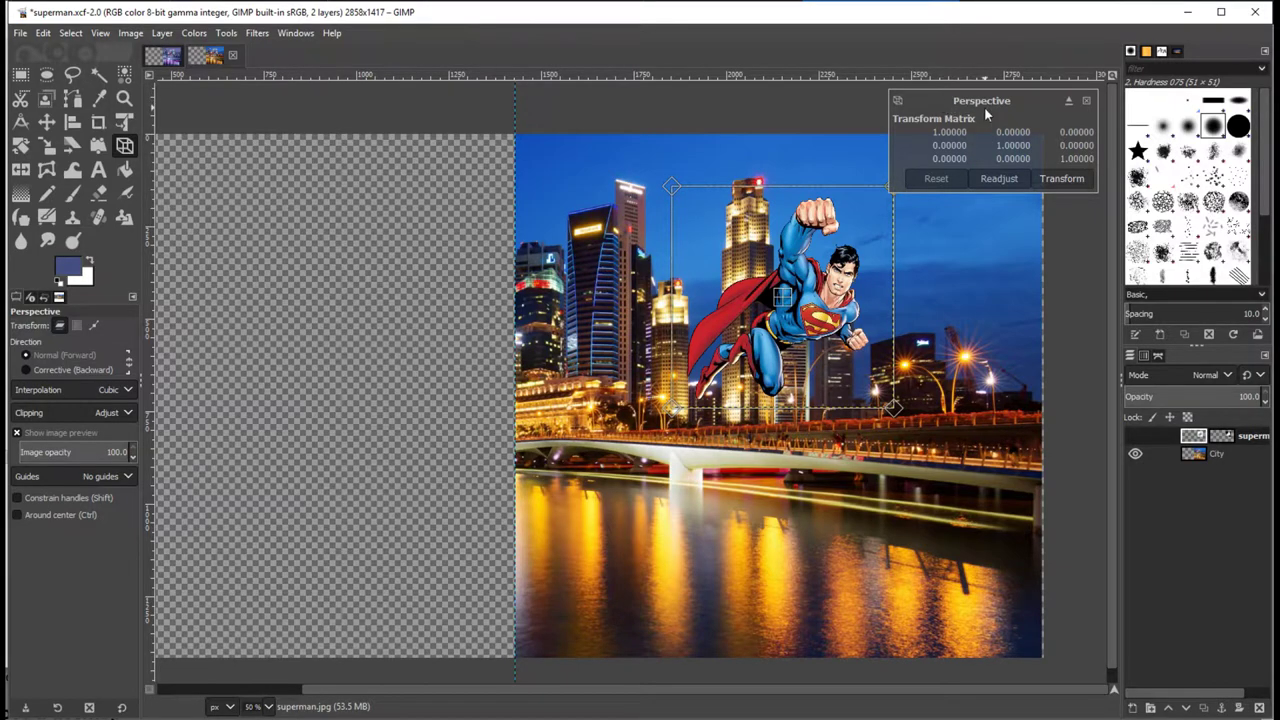
pyautogui.moveTo(672, 186); pyautogui.dragTo(646, 190)
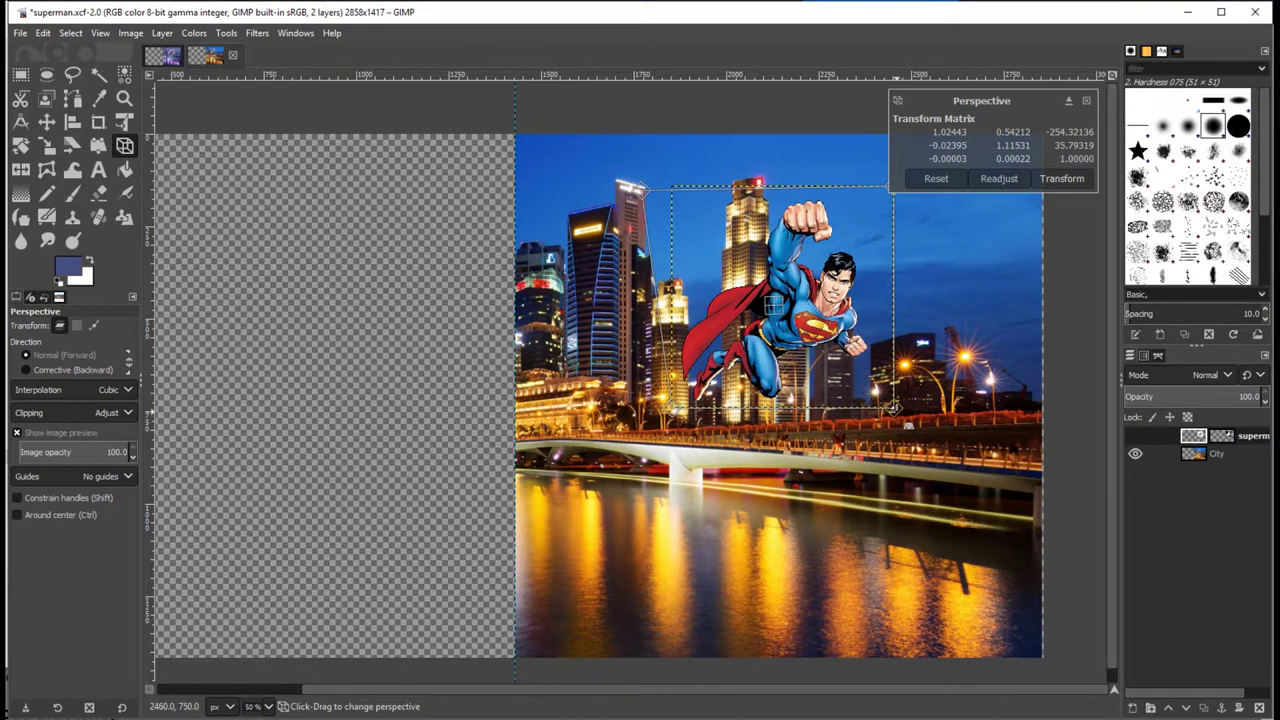
pyautogui.moveTo(895, 410); pyautogui.dragTo(860, 385)
pyautogui.moveTo(678, 407); pyautogui.dragTo(707, 383)
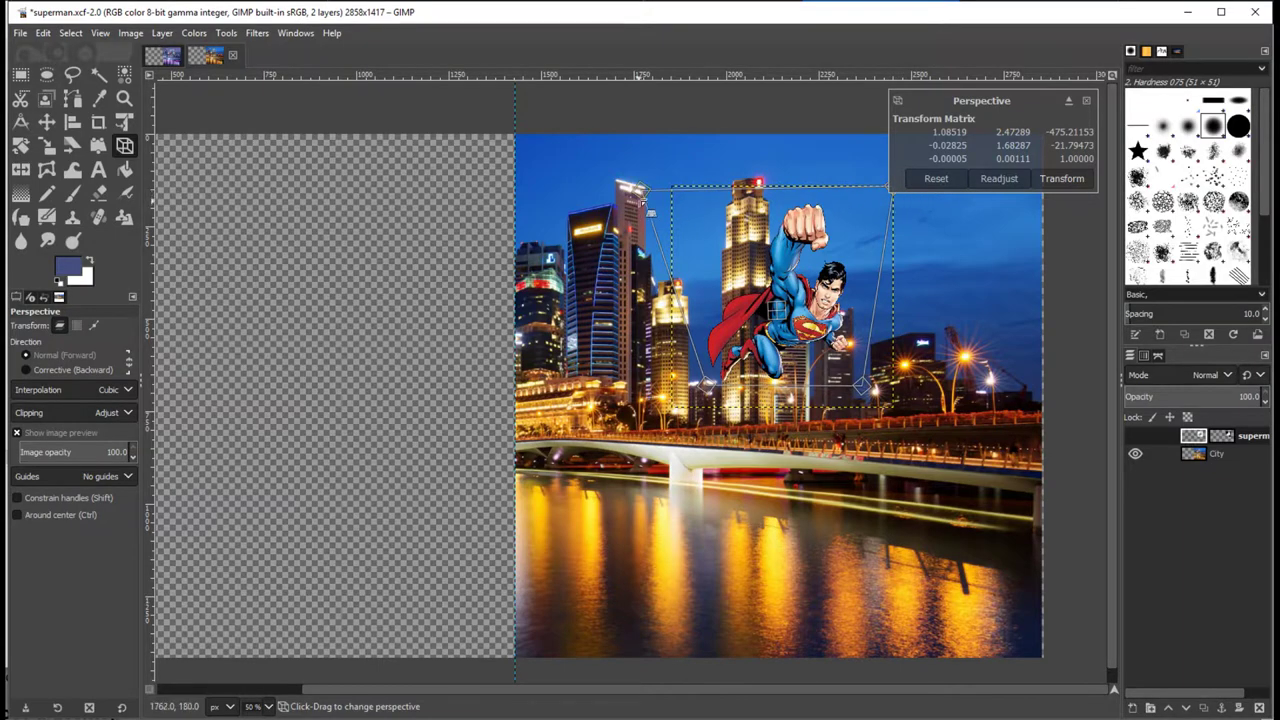
pyautogui.moveTo(644, 198); pyautogui.dragTo(560, 200)
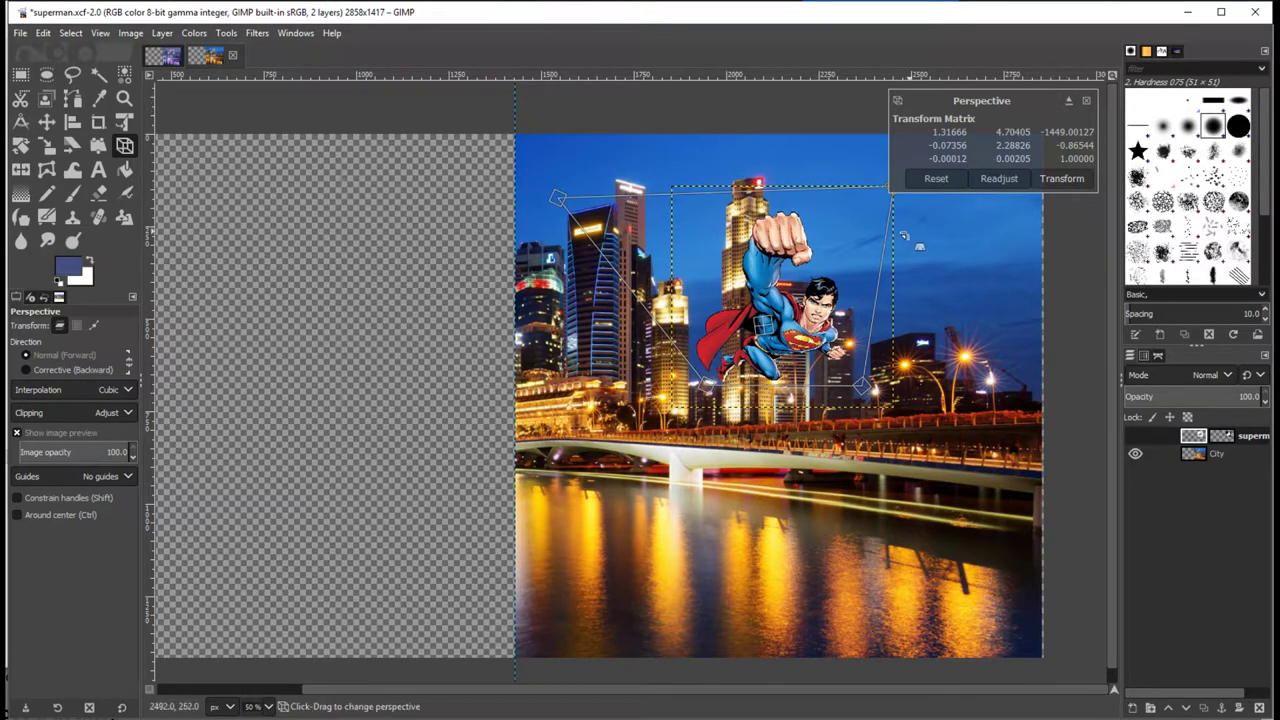
pyautogui.moveTo(864, 386); pyautogui.dragTo(838, 381)
# Reposition the distorted Superman among the skyscrapers and push his top corners right
pyautogui.moveTo(774, 326); pyautogui.dragTo(768, 378)
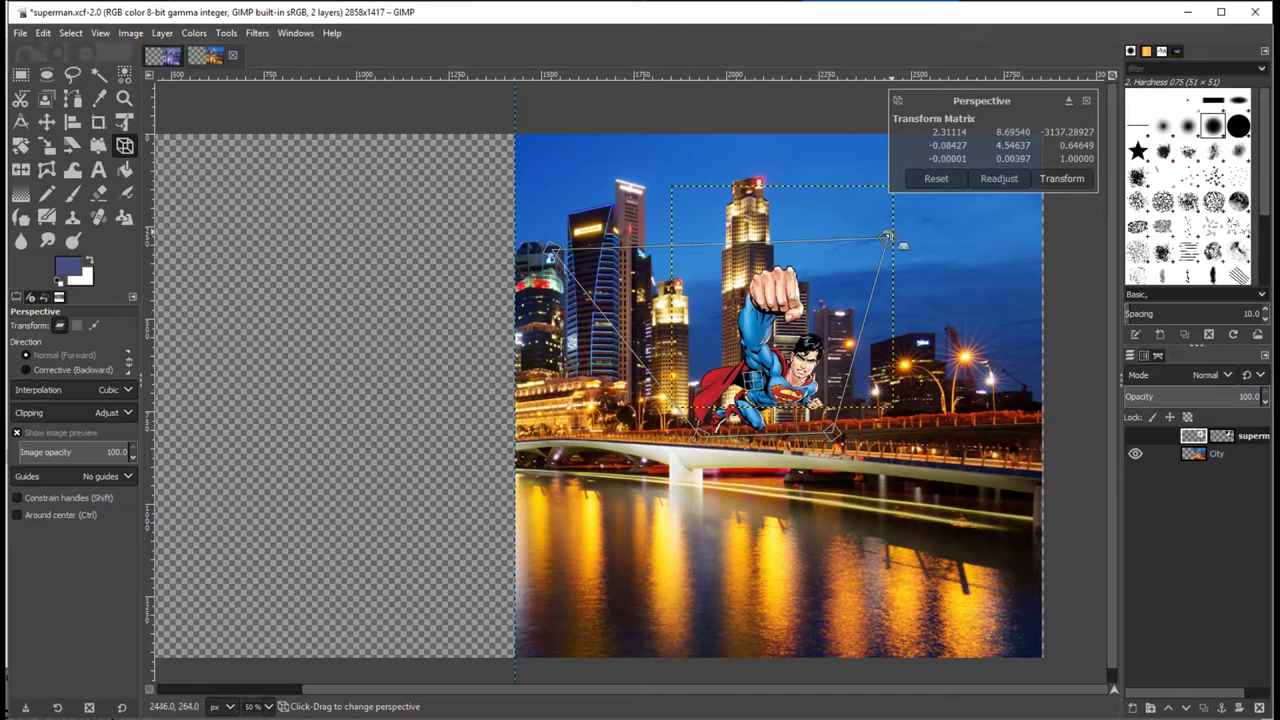
pyautogui.moveTo(885, 238); pyautogui.dragTo(811, 239)
pyautogui.moveTo(553, 253); pyautogui.dragTo(624, 259)
pyautogui.moveTo(850, 246); pyautogui.dragTo(905, 251)
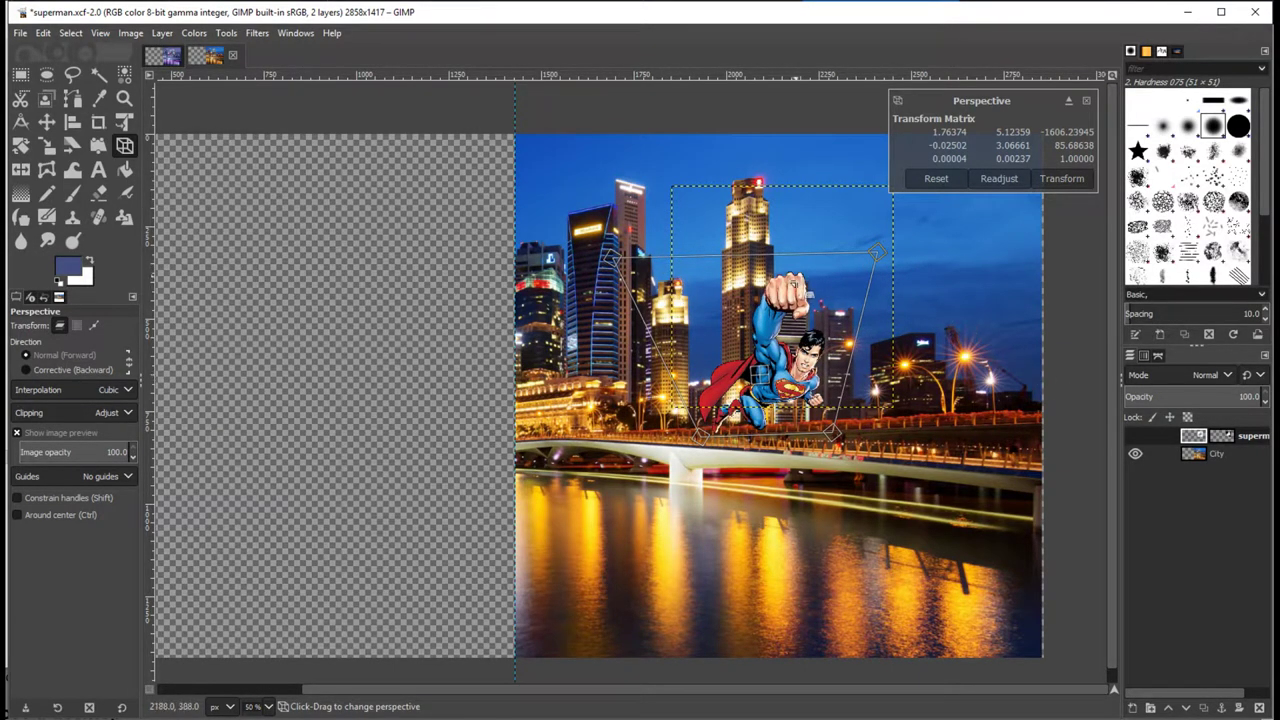
pyautogui.moveTo(773, 372); pyautogui.dragTo(763, 322)
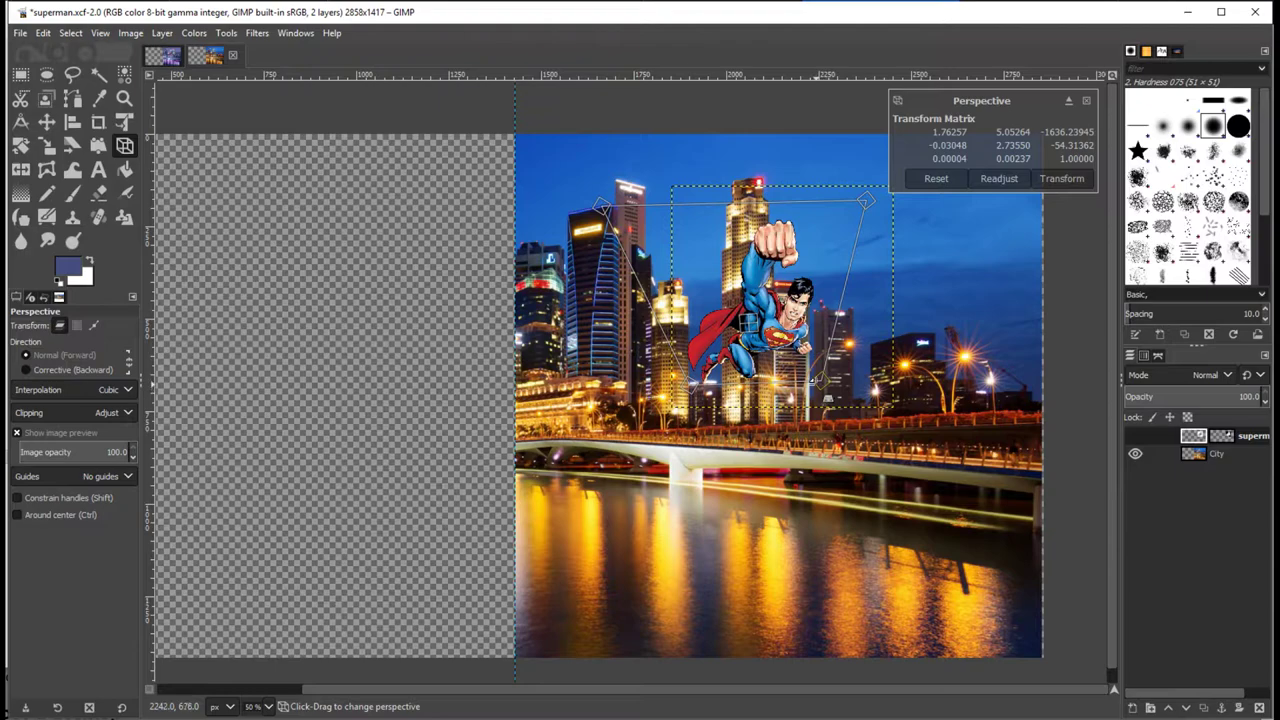
# Apply the perspective distortion, undo it, and undo a trial top-right corner skew
pyautogui.click(1059, 180)
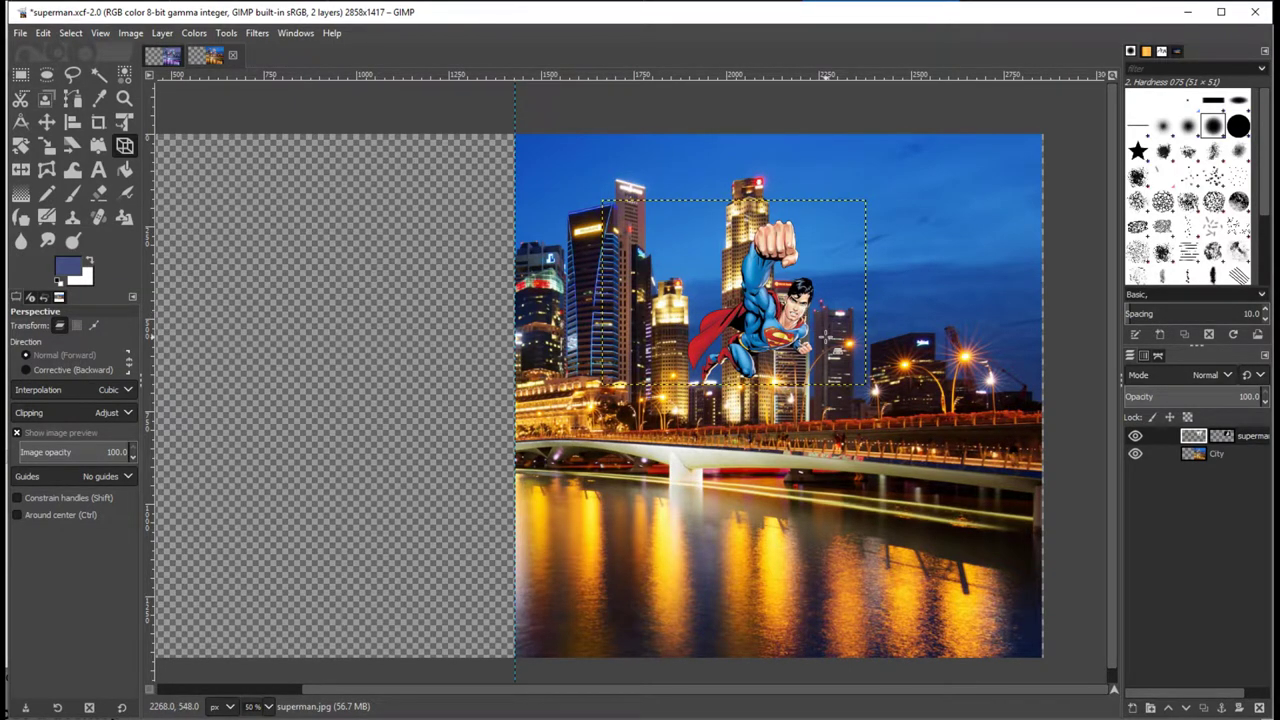
pyautogui.hotkey('ctrl', 'z')
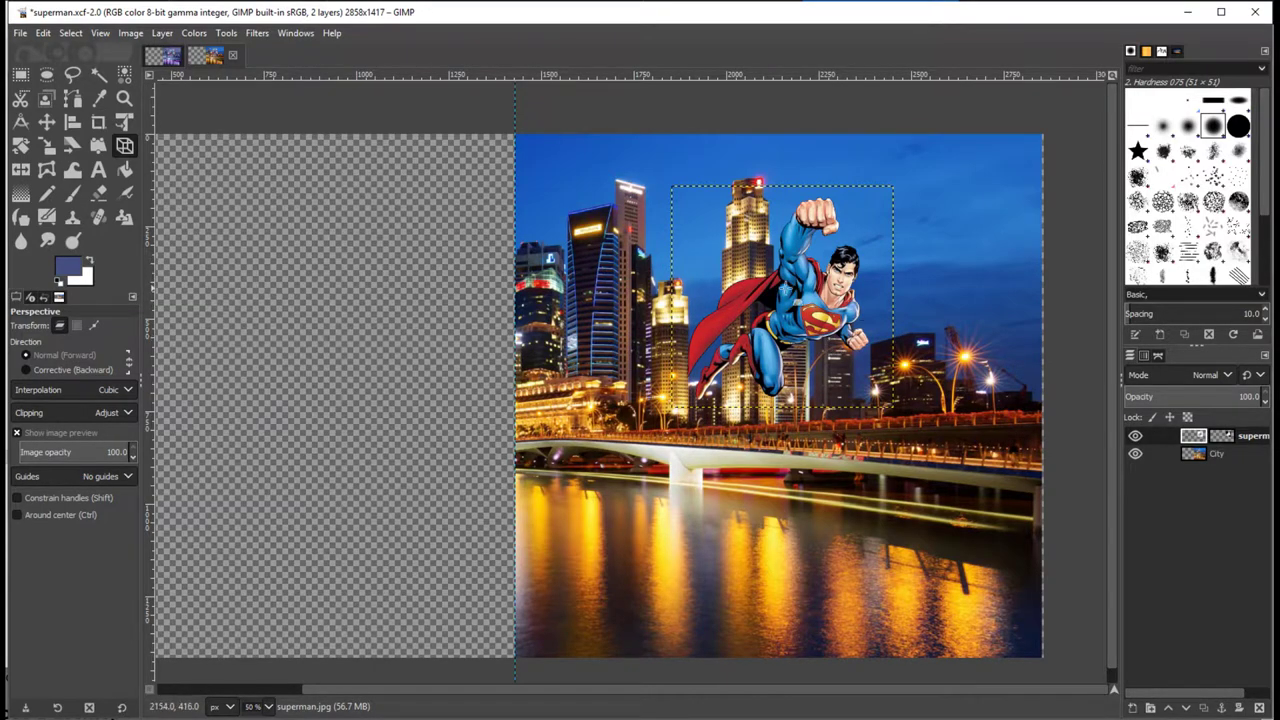
pyautogui.click(790, 288)
pyautogui.click(1000, 178)
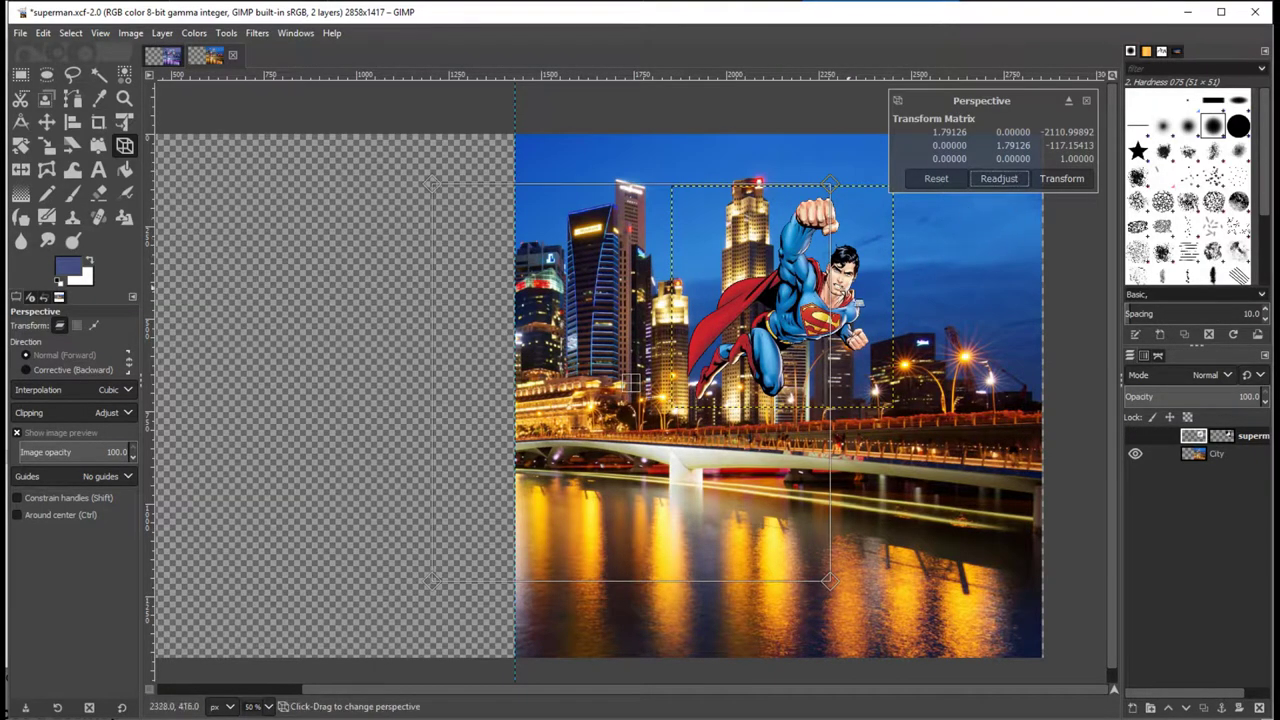
pyautogui.moveTo(830, 184); pyautogui.dragTo(958, 220)
pyautogui.hotkey('ctrl', 'z')
pyautogui.hotkey('ctrl', 'z')
pyautogui.hotkey('ctrl', 'z')
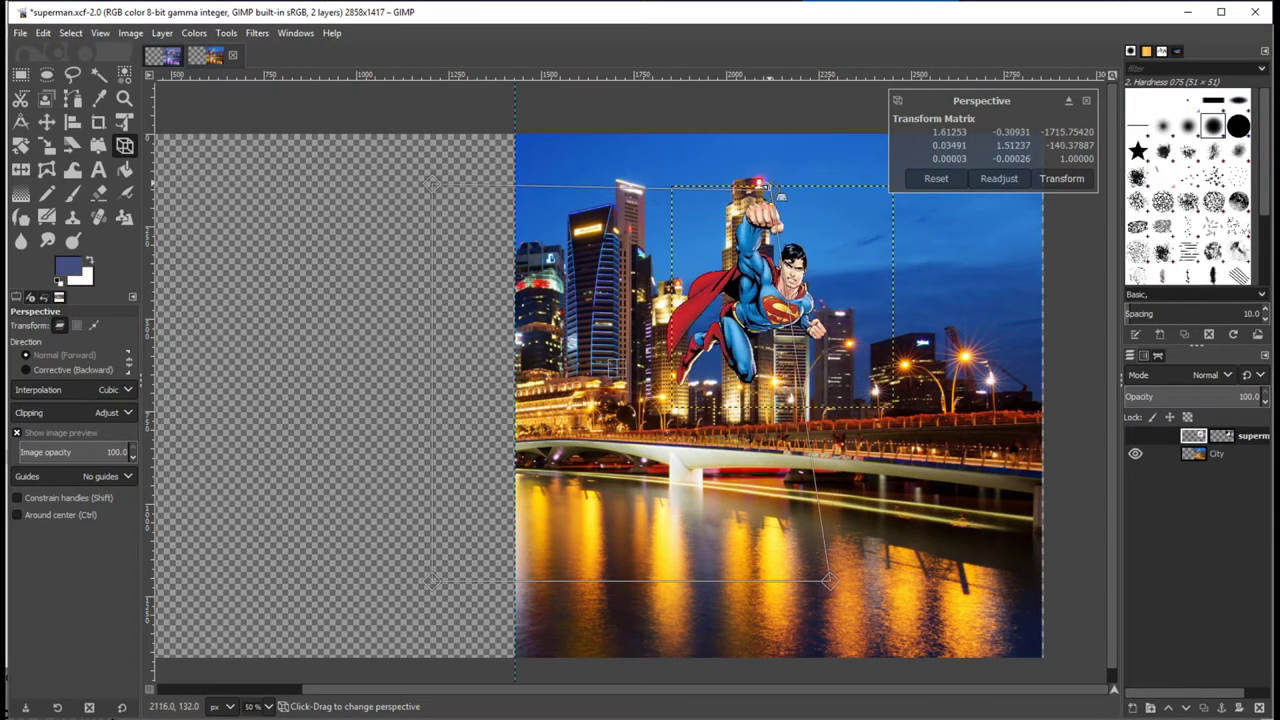
pyautogui.hotkey('ctrl', 'z')
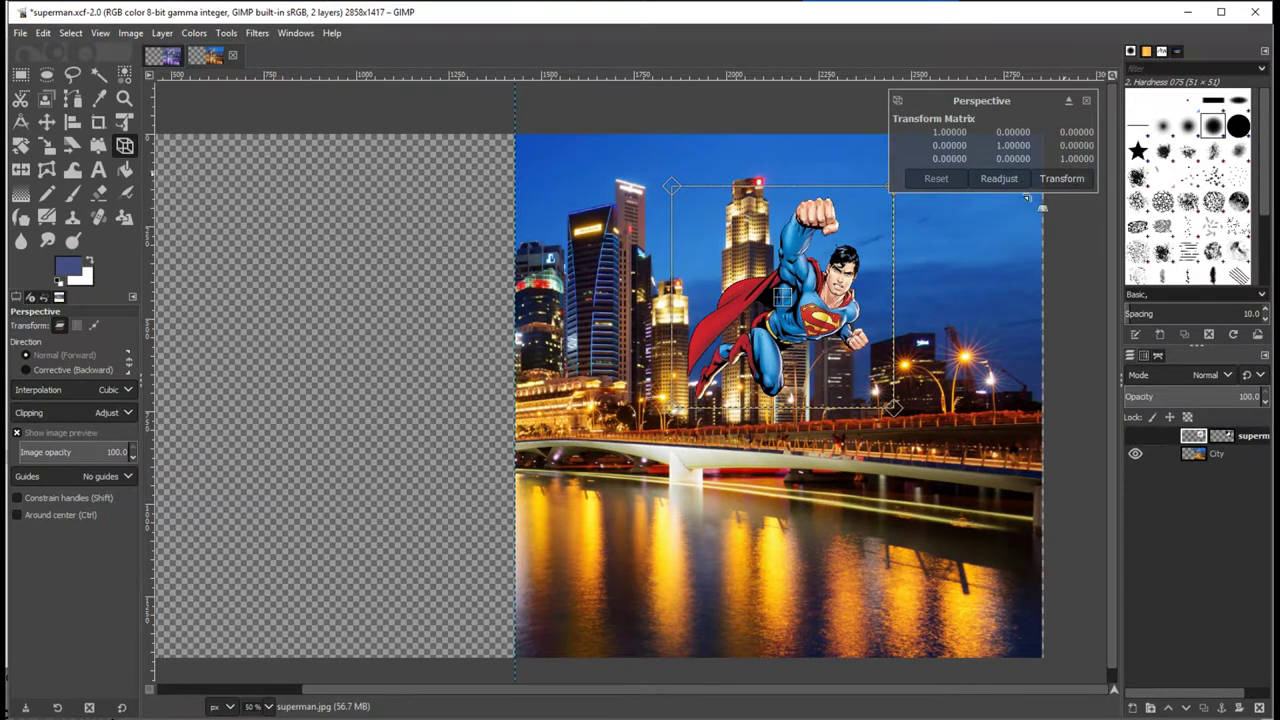
# Try new corner drags, then reset and cancel the perspective transform
pyautogui.moveTo(683, 193); pyautogui.dragTo(566, 212)
pyautogui.moveTo(892, 408); pyautogui.dragTo(798, 377)
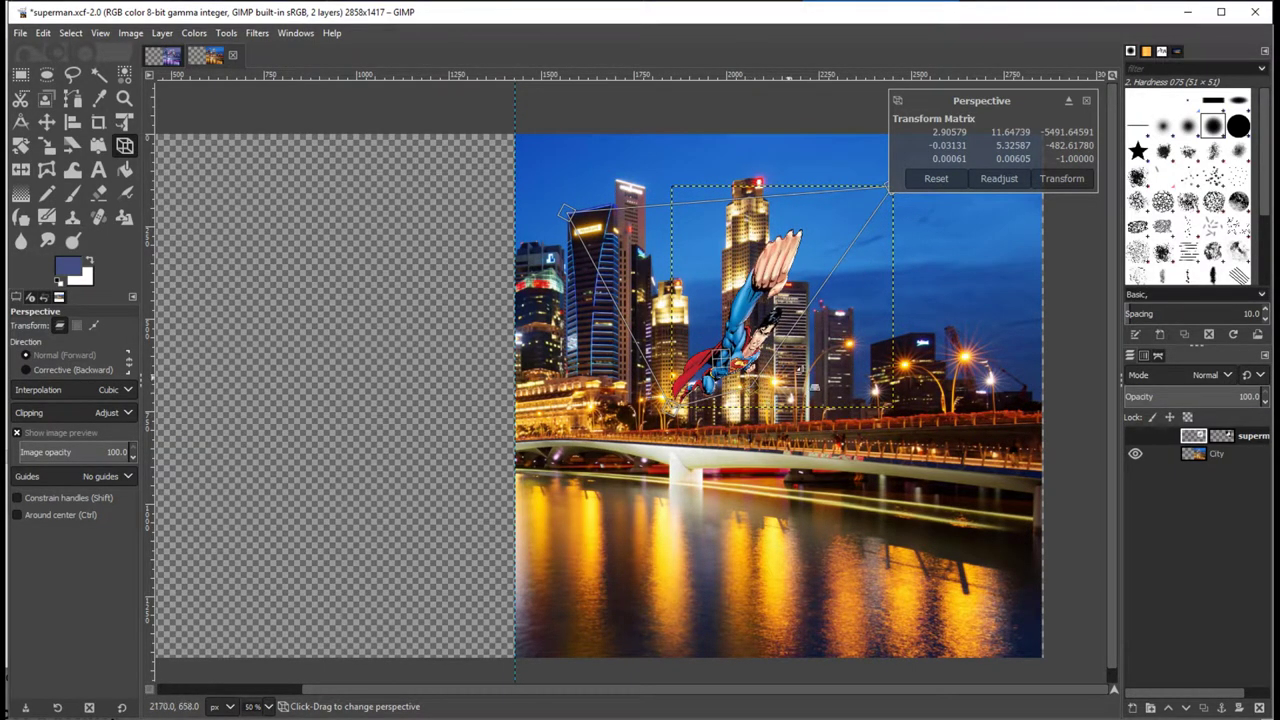
pyautogui.click(938, 181)
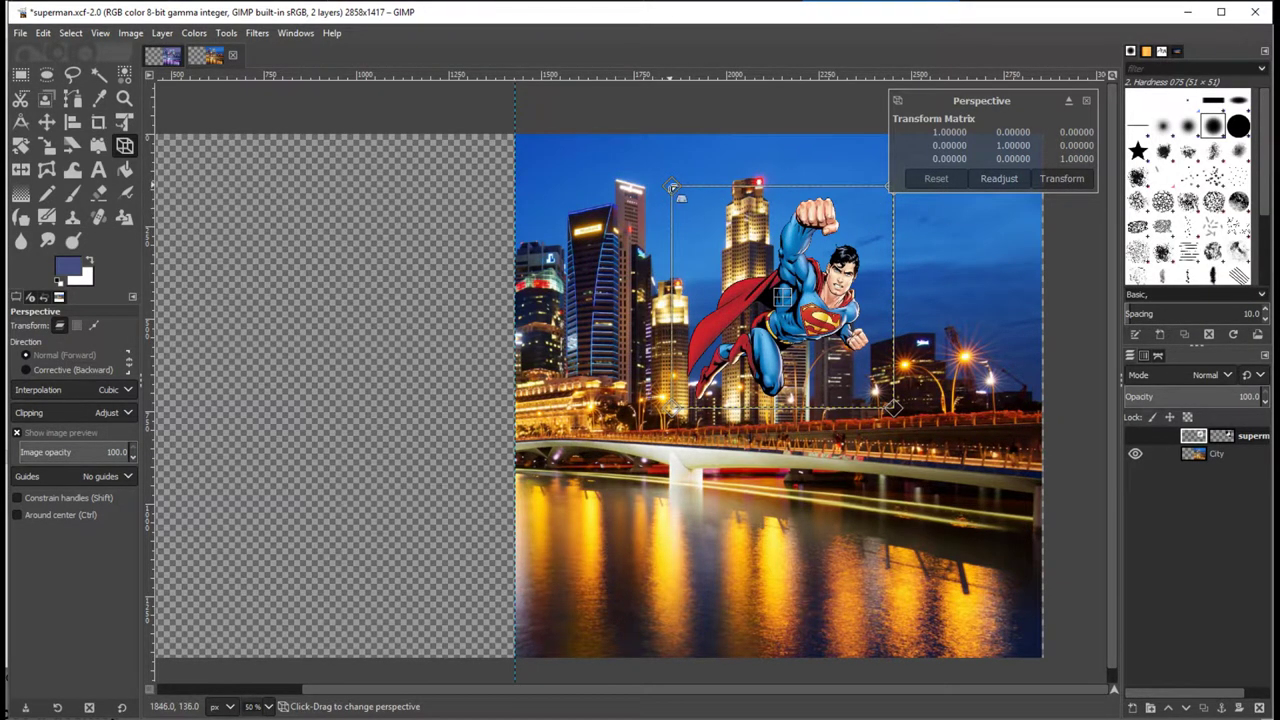
pyautogui.click(1087, 102)
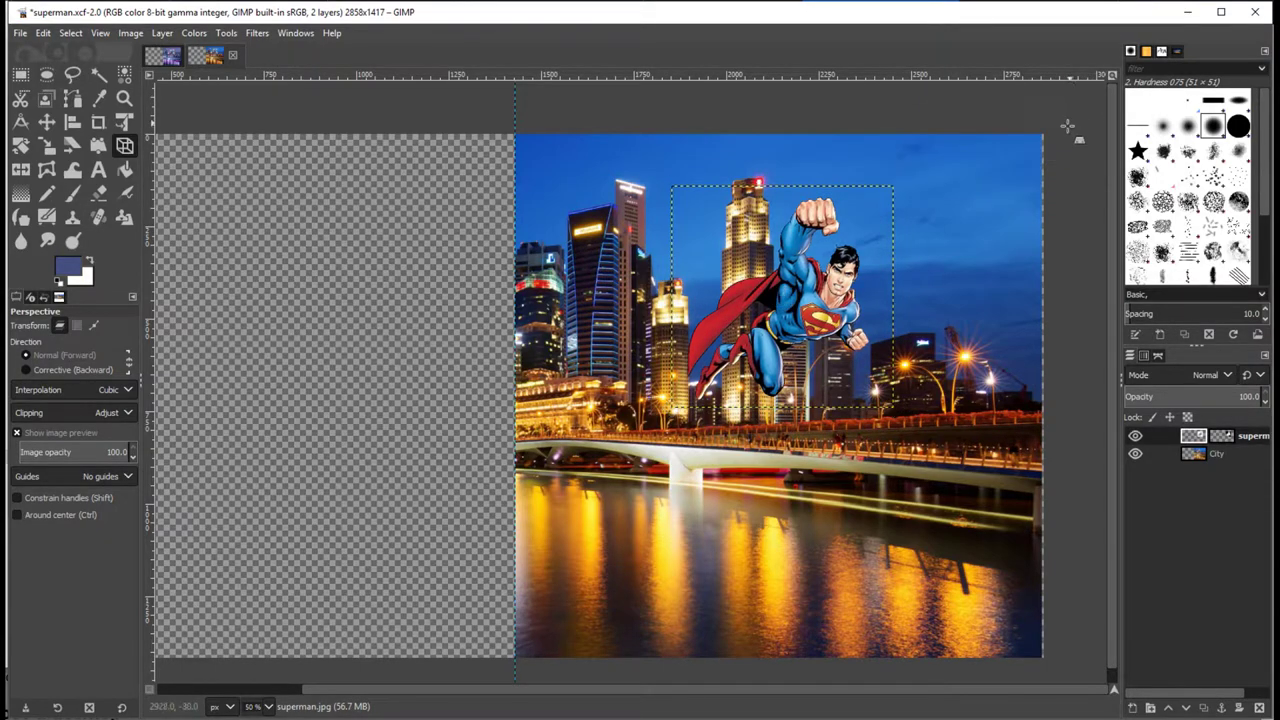
# Above the City layer, start a new layer named 'Colour adjustment'
pyautogui.click(1209, 457)
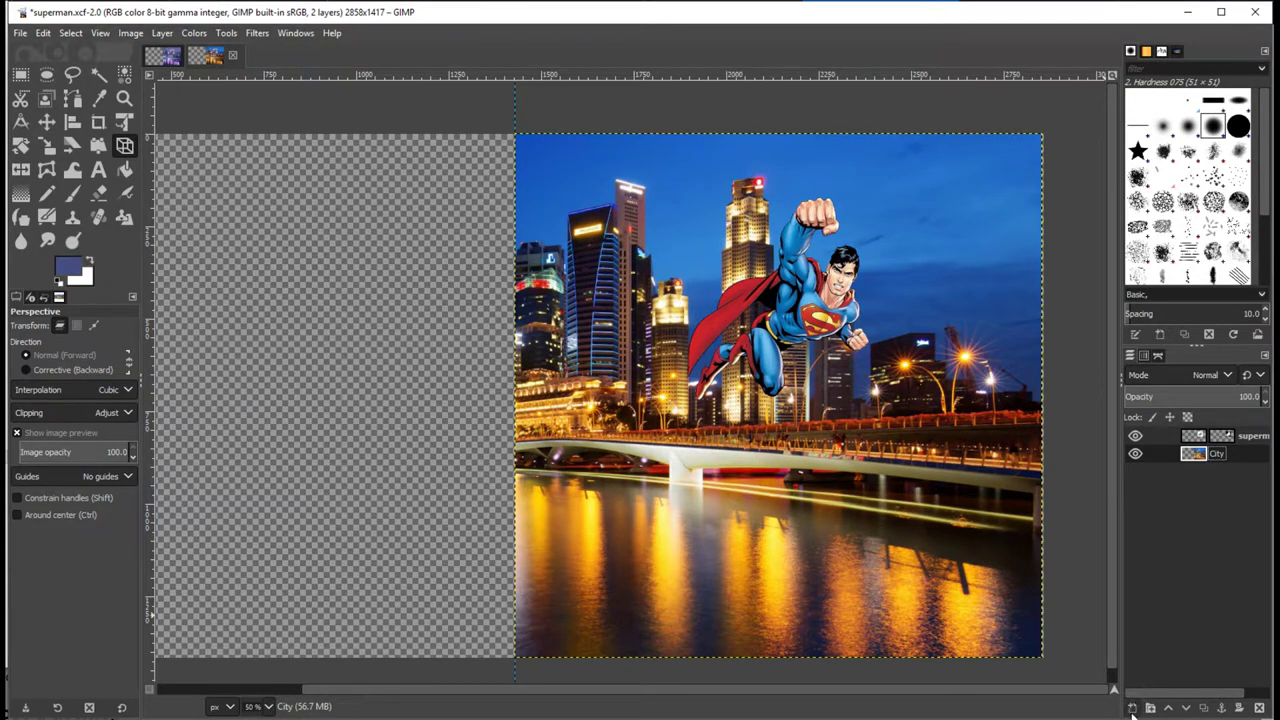
pyautogui.click(1133, 707)
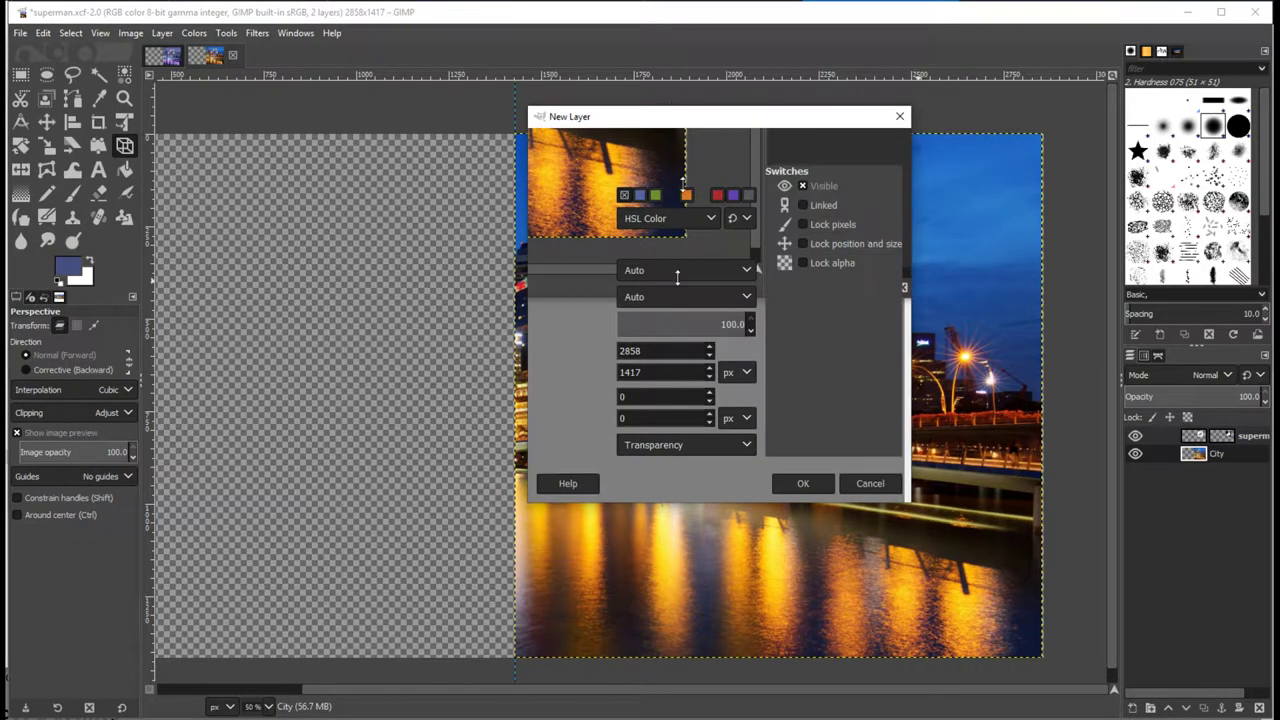
pyautogui.moveTo(722, 125)
pyautogui.mouseDown()
pyautogui.moveTo(640, 180)
pyautogui.moveTo(557, 709)
pyautogui.moveTo(700, 715)
pyautogui.moveTo(840, 295)
pyautogui.moveTo(645, 161)
pyautogui.mouseUp()
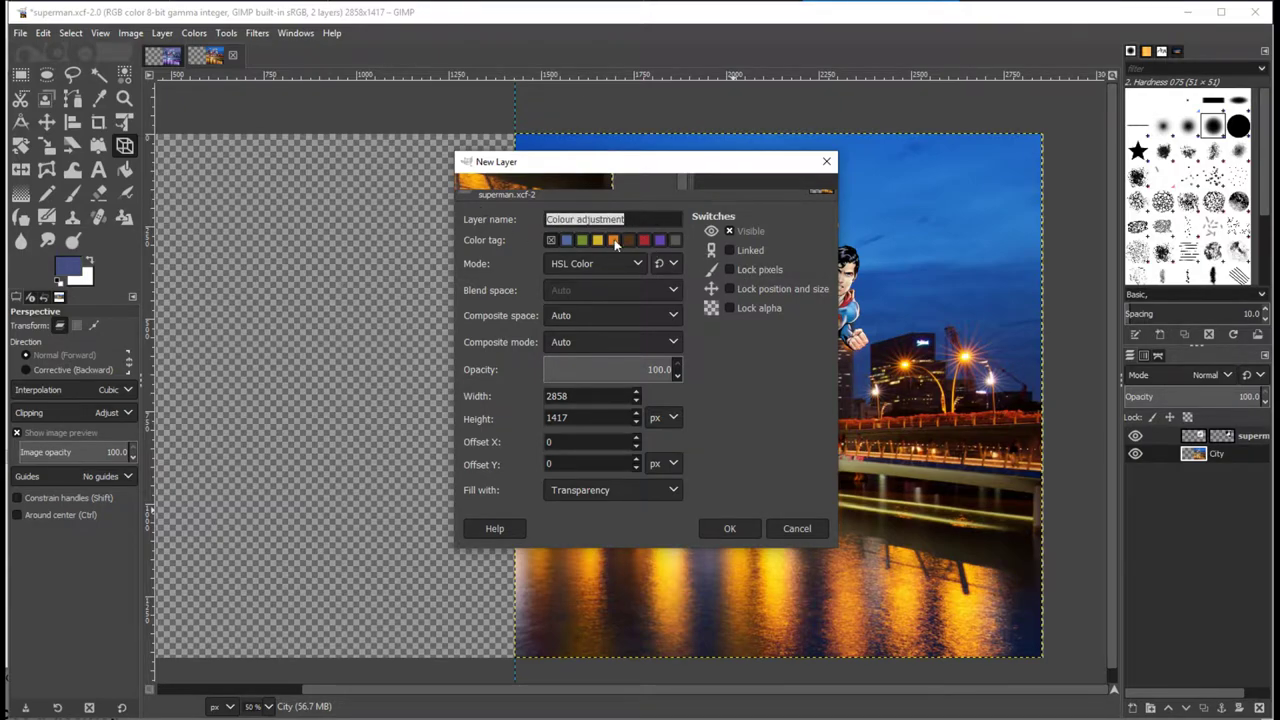
pyautogui.moveTo(631, 173); pyautogui.dragTo(729, 213)
pyautogui.click(678, 262)
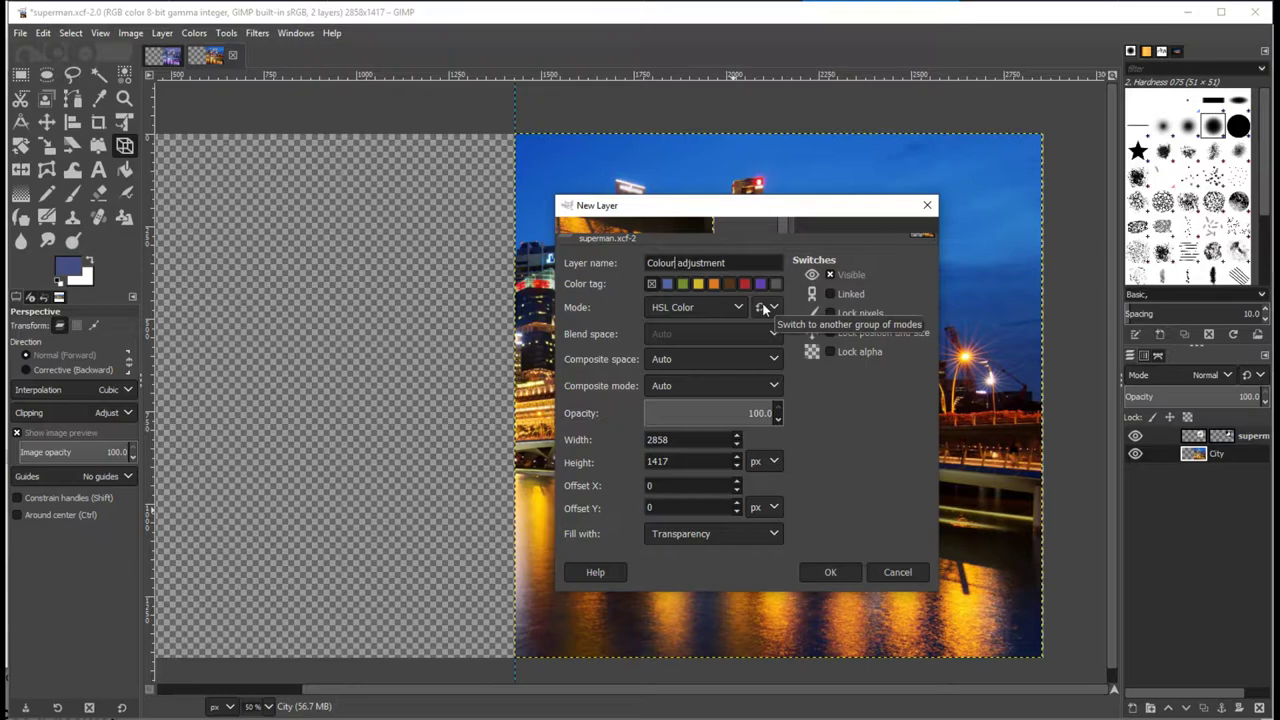
pyautogui.moveTo(736, 215); pyautogui.dragTo(608, 246)
pyautogui.moveTo(548, 292); pyautogui.dragTo(597, 292)
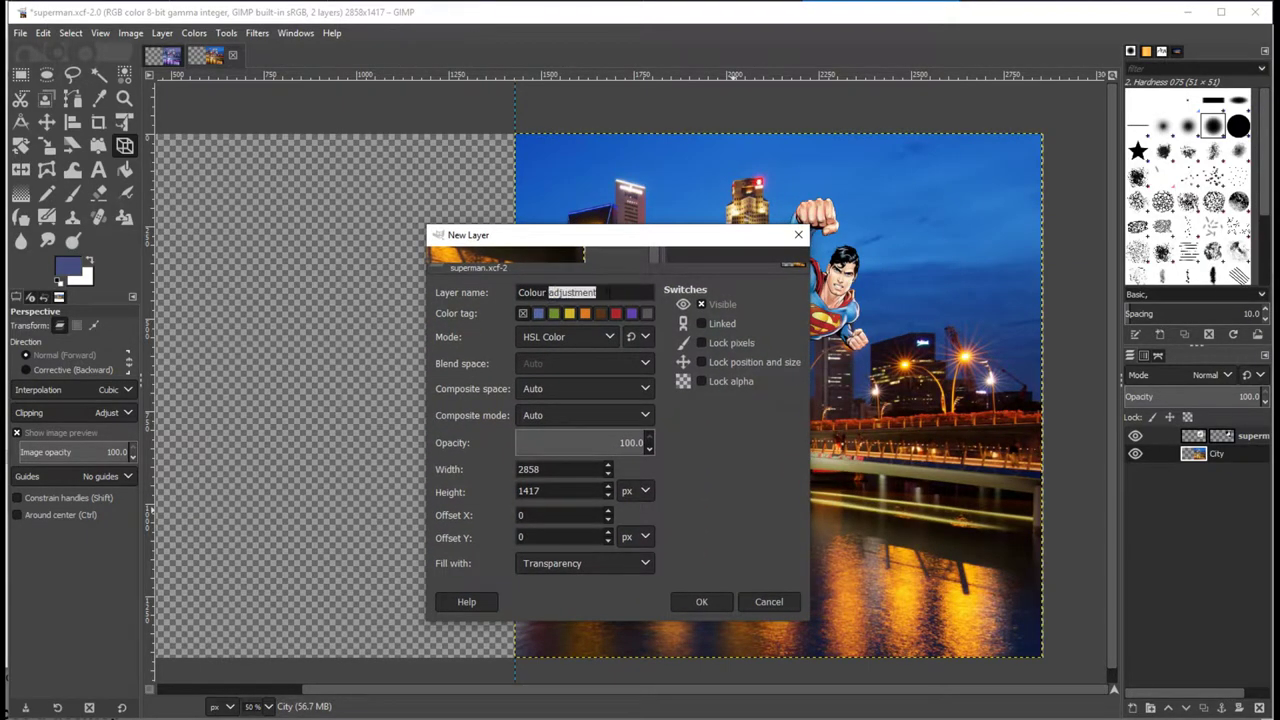
# Set the new layer's mode to LCh Color and create it
pyautogui.click(606, 334)
pyautogui.click(581, 364)
pyautogui.click(607, 337)
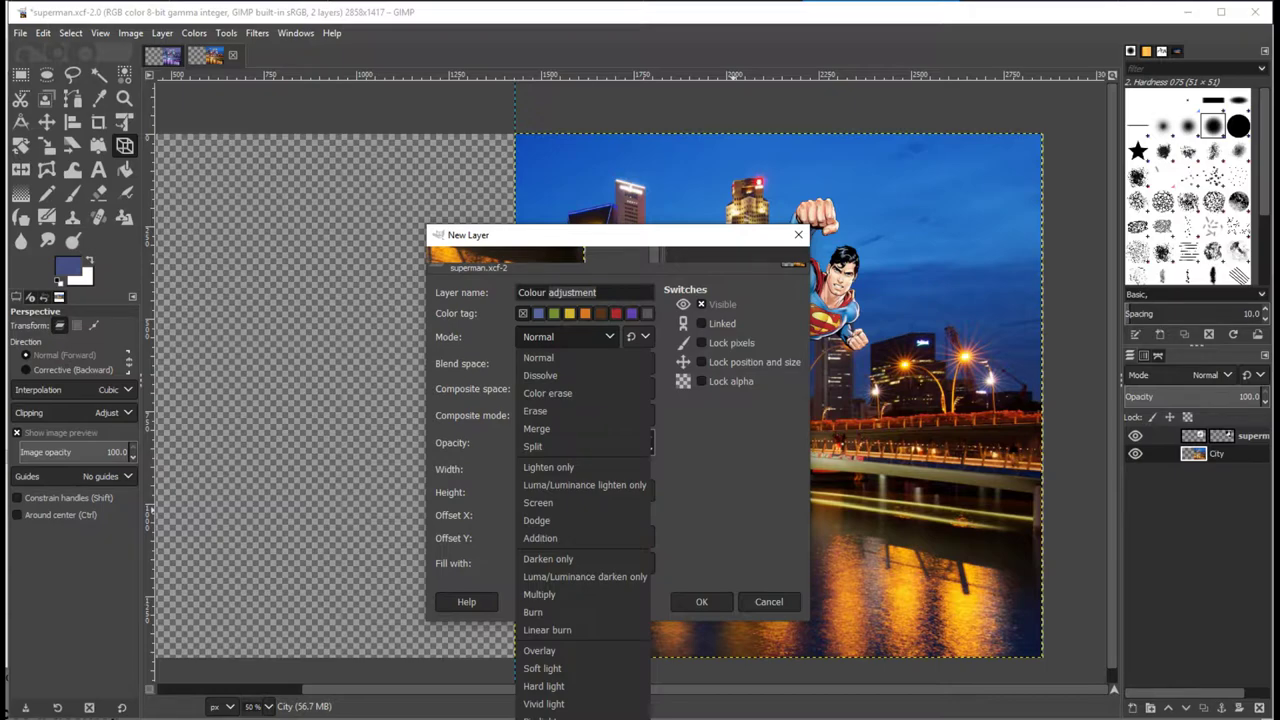
pyautogui.click(625, 440)
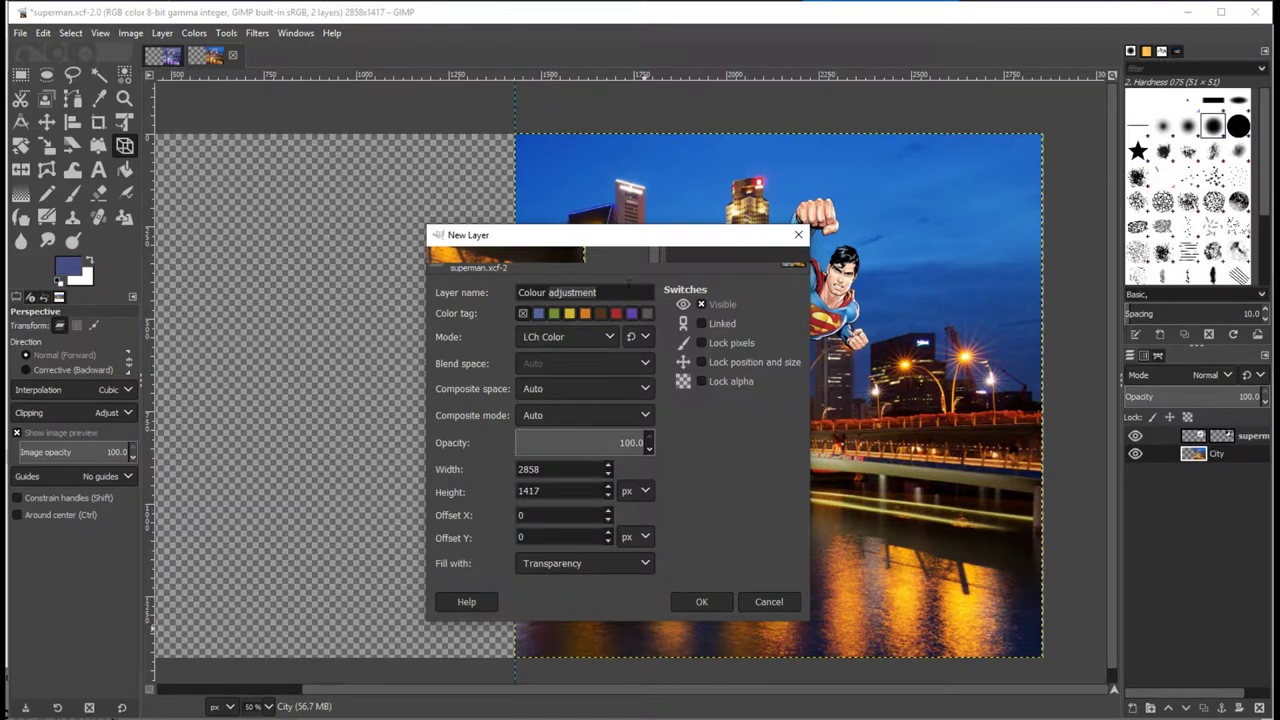
pyautogui.moveTo(617, 235); pyautogui.dragTo(739, 187)
pyautogui.click(736, 291)
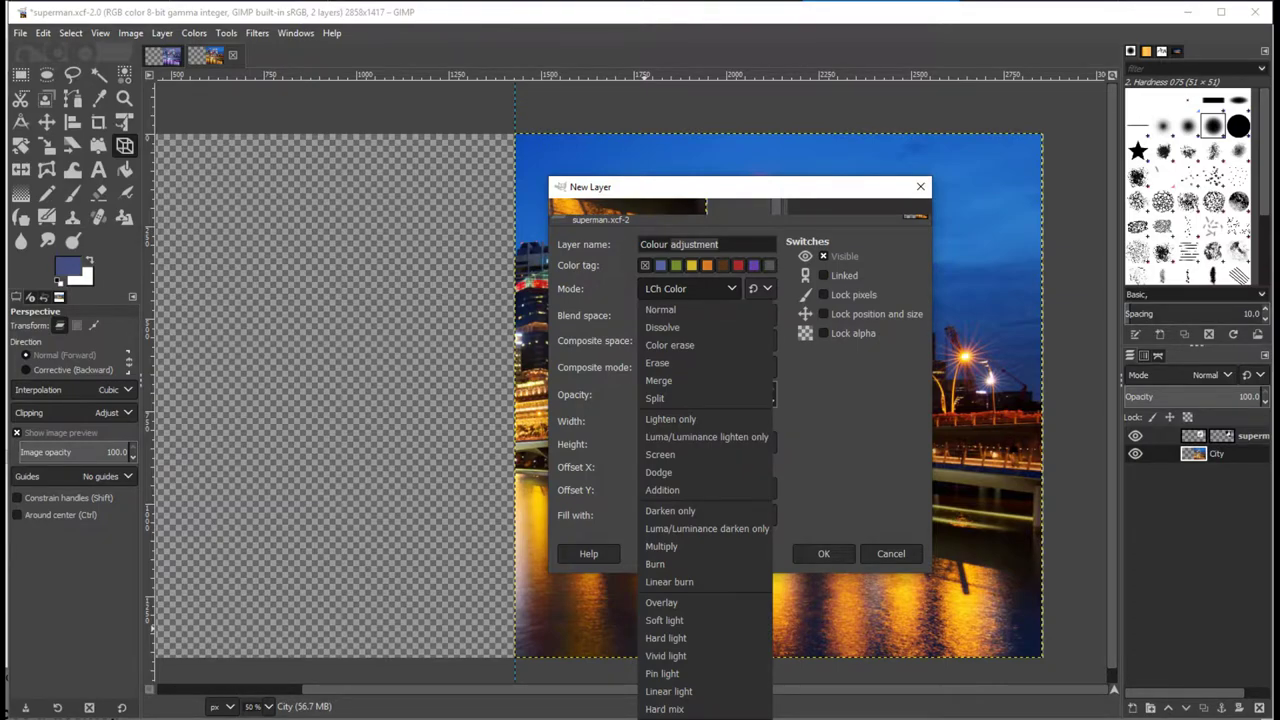
pyautogui.click(912, 620)
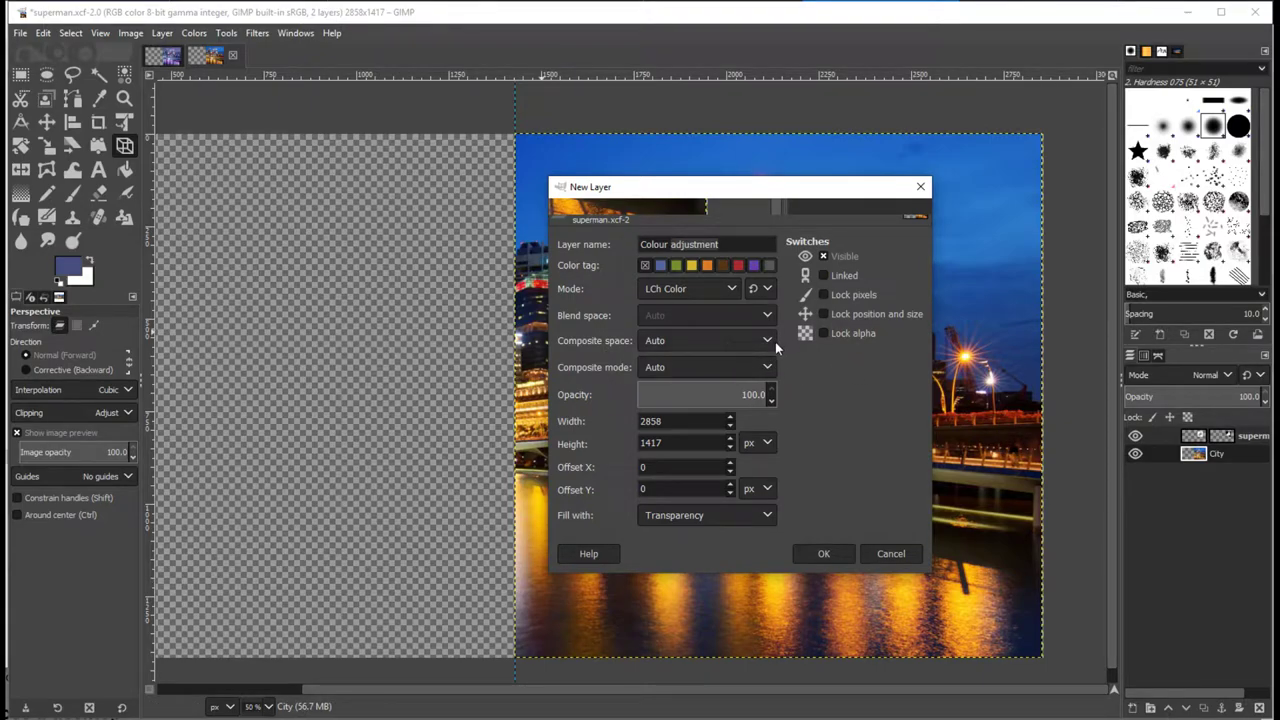
pyautogui.click(824, 554)
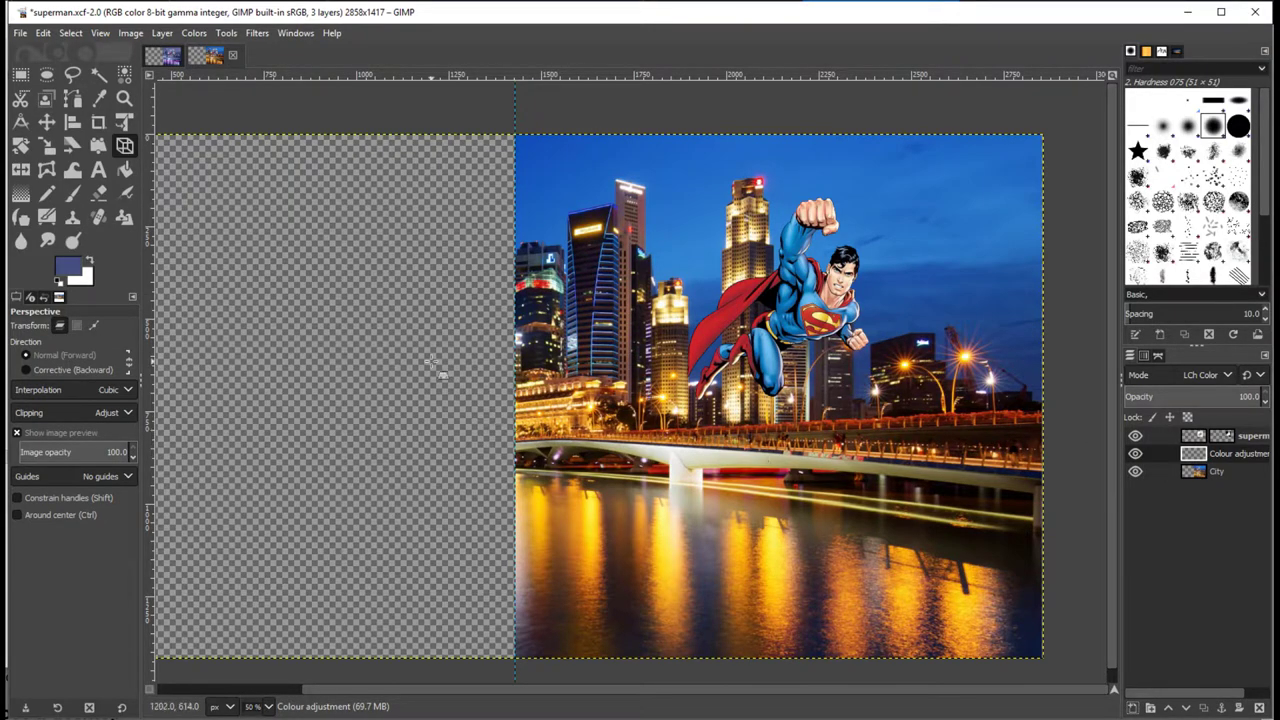
# Set the foreground colour to a pinkish red and choose the Paintbrush tool
pyautogui.click(68, 268)
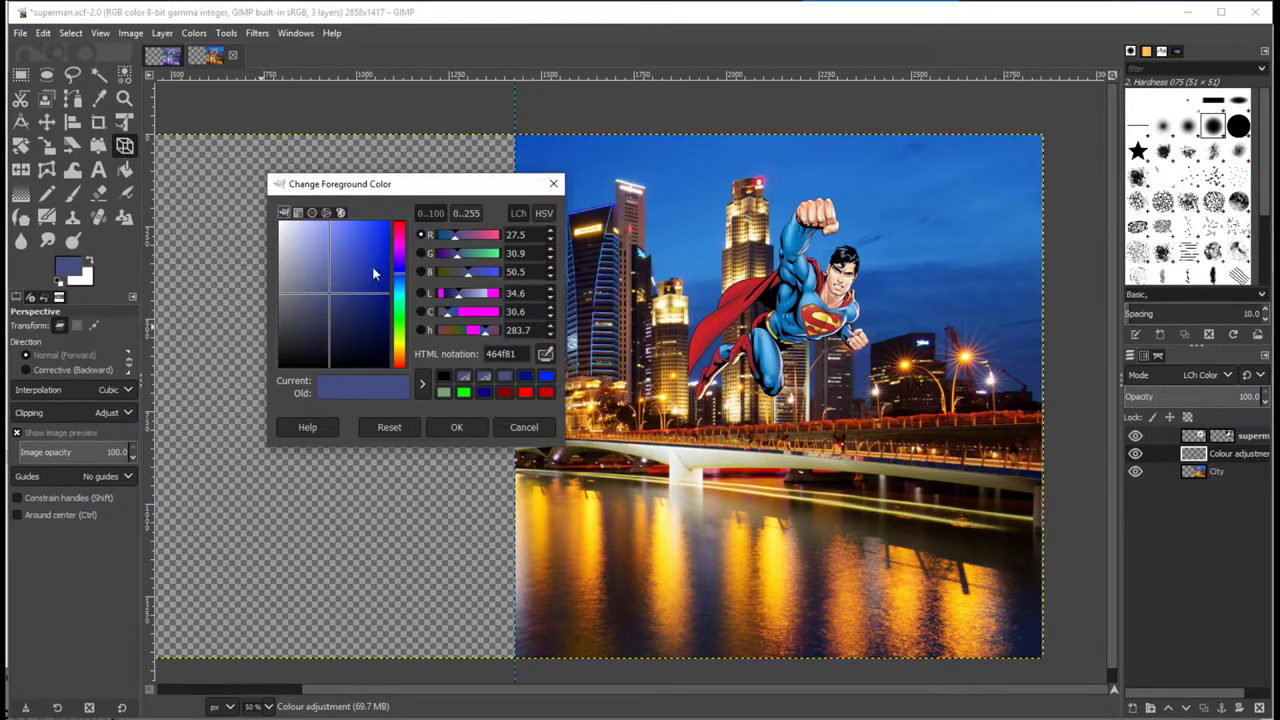
pyautogui.click(399, 234)
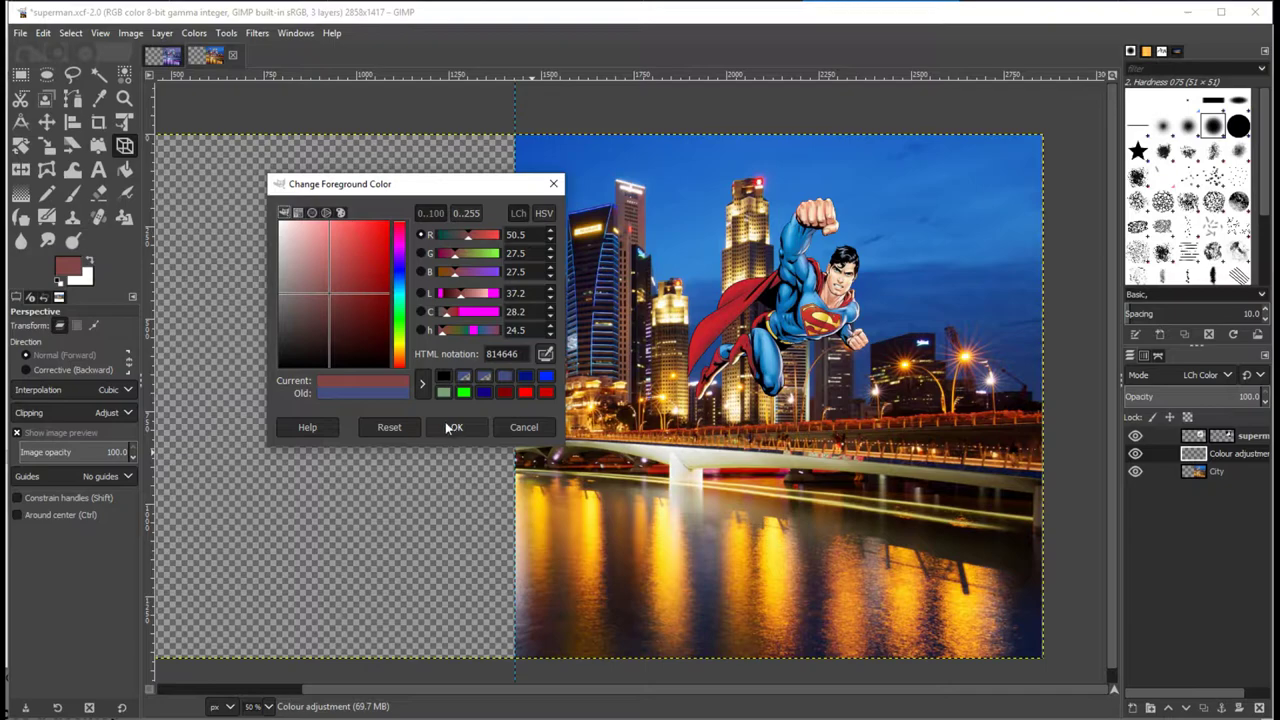
pyautogui.click(462, 428)
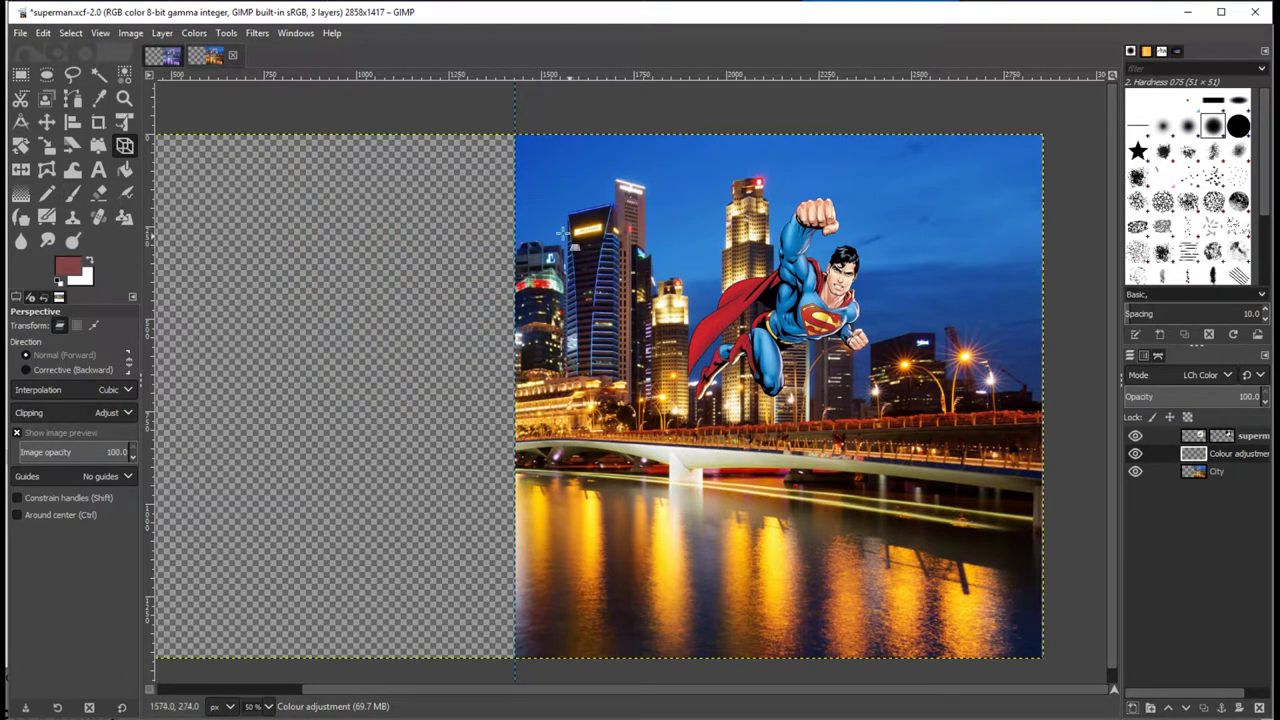
pyautogui.click(73, 198)
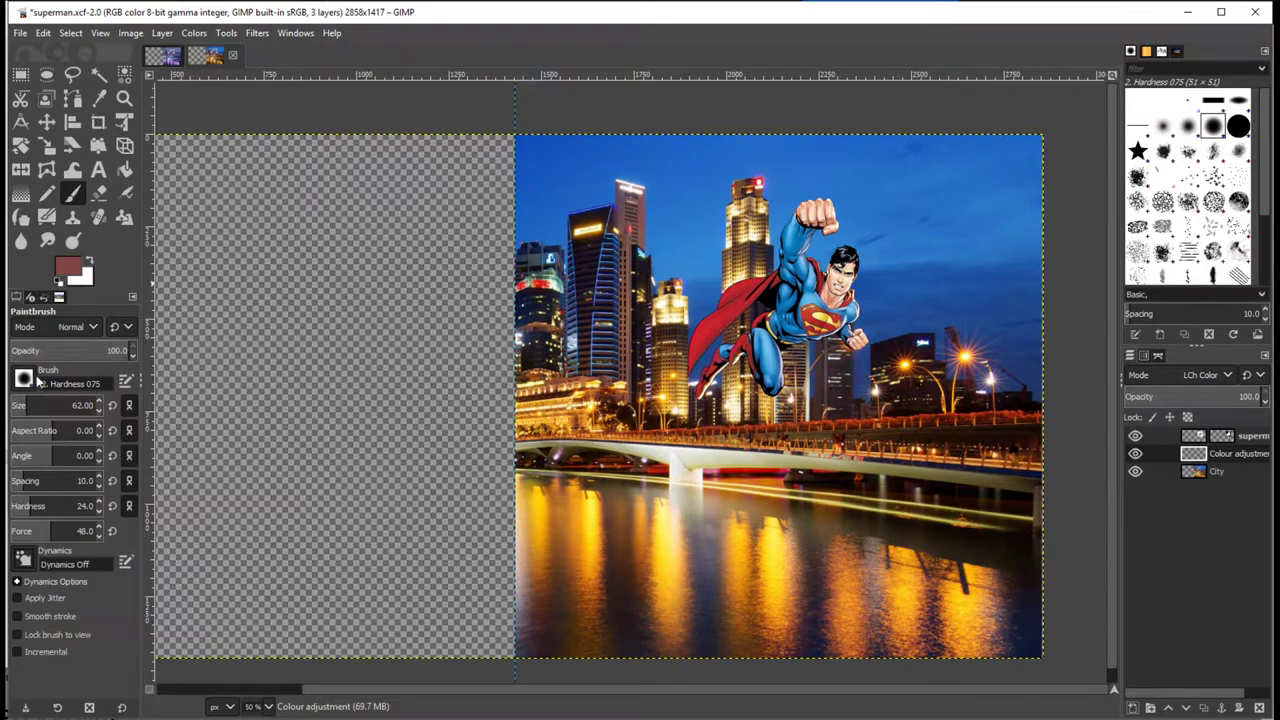
# Enlarge the brush and paint reddish, blue and green tints over the city
pyautogui.moveTo(30, 405); pyautogui.dragTo(56, 405)
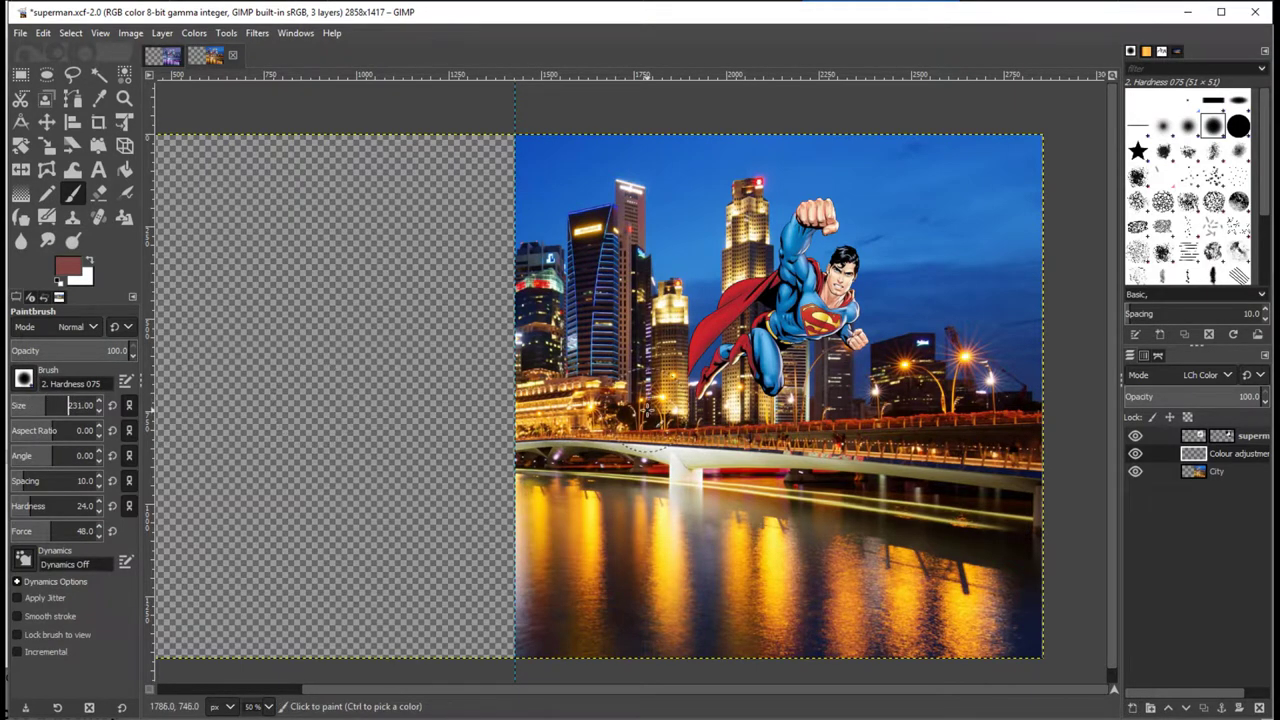
pyautogui.moveTo(611, 261)
pyautogui.mouseDown()
pyautogui.moveTo(605, 350)
pyautogui.moveTo(641, 352)
pyautogui.moveTo(599, 471)
pyautogui.moveTo(770, 470)
pyautogui.moveTo(727, 487)
pyautogui.moveTo(708, 618)
pyautogui.moveTo(614, 543)
pyautogui.moveTo(607, 626)
pyautogui.moveTo(569, 591)
pyautogui.moveTo(548, 500)
pyautogui.moveTo(590, 620)
pyautogui.moveTo(934, 553)
pyautogui.moveTo(980, 590)
pyautogui.moveTo(960, 450)
pyautogui.moveTo(900, 400)
pyautogui.moveTo(734, 198)
pyautogui.mouseUp()
pyautogui.moveTo(595, 225)
pyautogui.mouseDown()
pyautogui.moveTo(770, 175)
pyautogui.moveTo(845, 178)
pyautogui.moveTo(965, 282)
pyautogui.moveTo(953, 272)
pyautogui.moveTo(984, 320)
pyautogui.mouseUp()
pyautogui.click(72, 270)
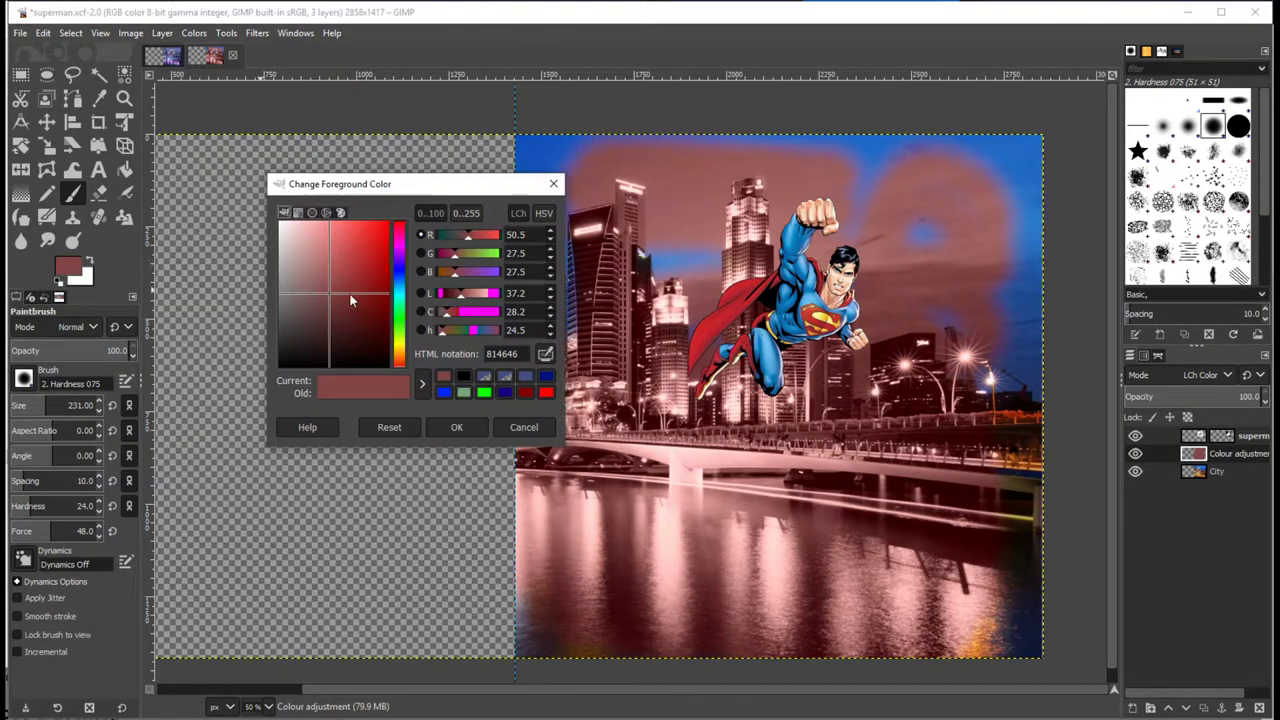
pyautogui.click(401, 274)
pyautogui.click(456, 427)
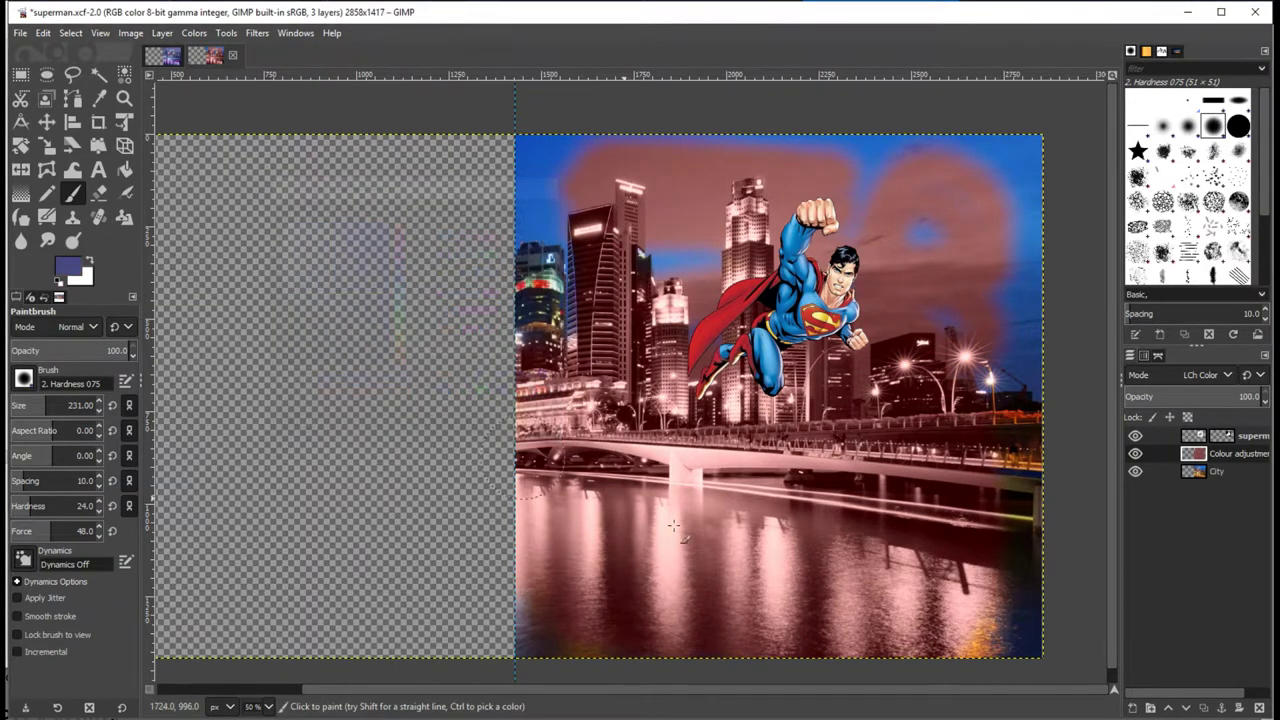
pyautogui.moveTo(790, 510)
pyautogui.mouseDown()
pyautogui.moveTo(698, 499)
pyautogui.moveTo(846, 557)
pyautogui.moveTo(900, 554)
pyautogui.moveTo(963, 485)
pyautogui.moveTo(925, 511)
pyautogui.moveTo(943, 431)
pyautogui.moveTo(901, 398)
pyautogui.mouseUp()
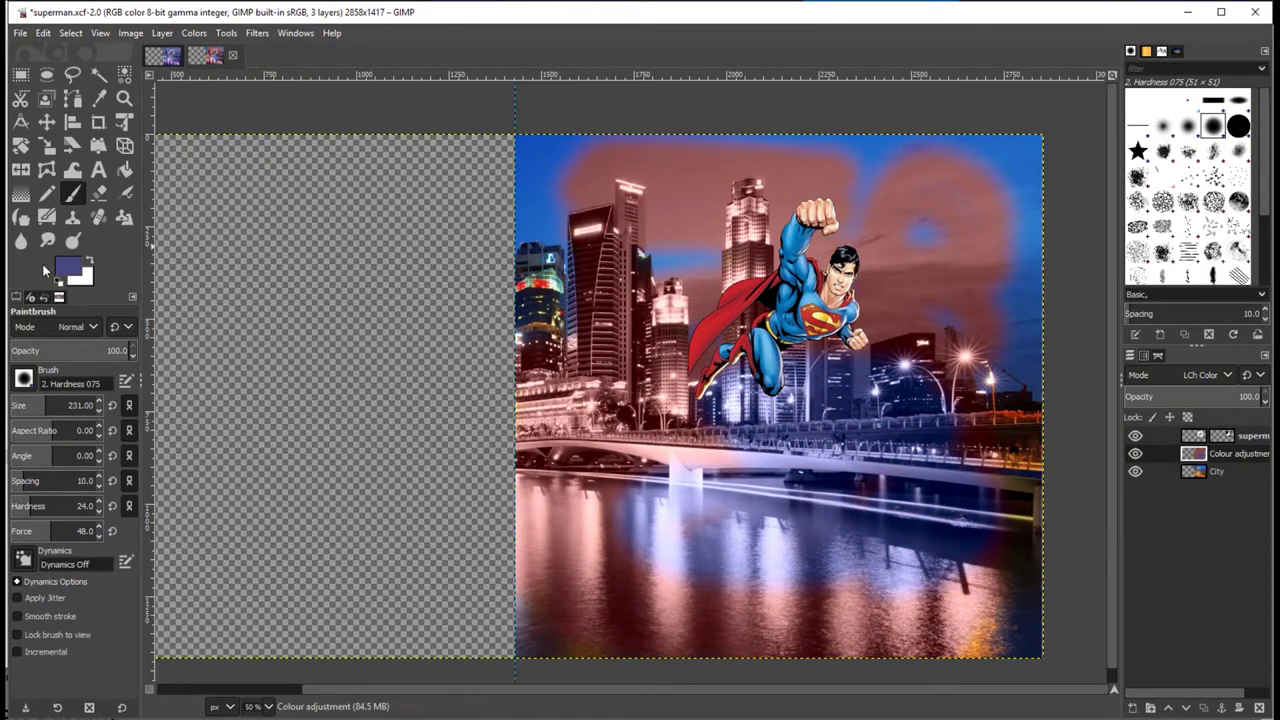
pyautogui.click(66, 268)
pyautogui.click(399, 322)
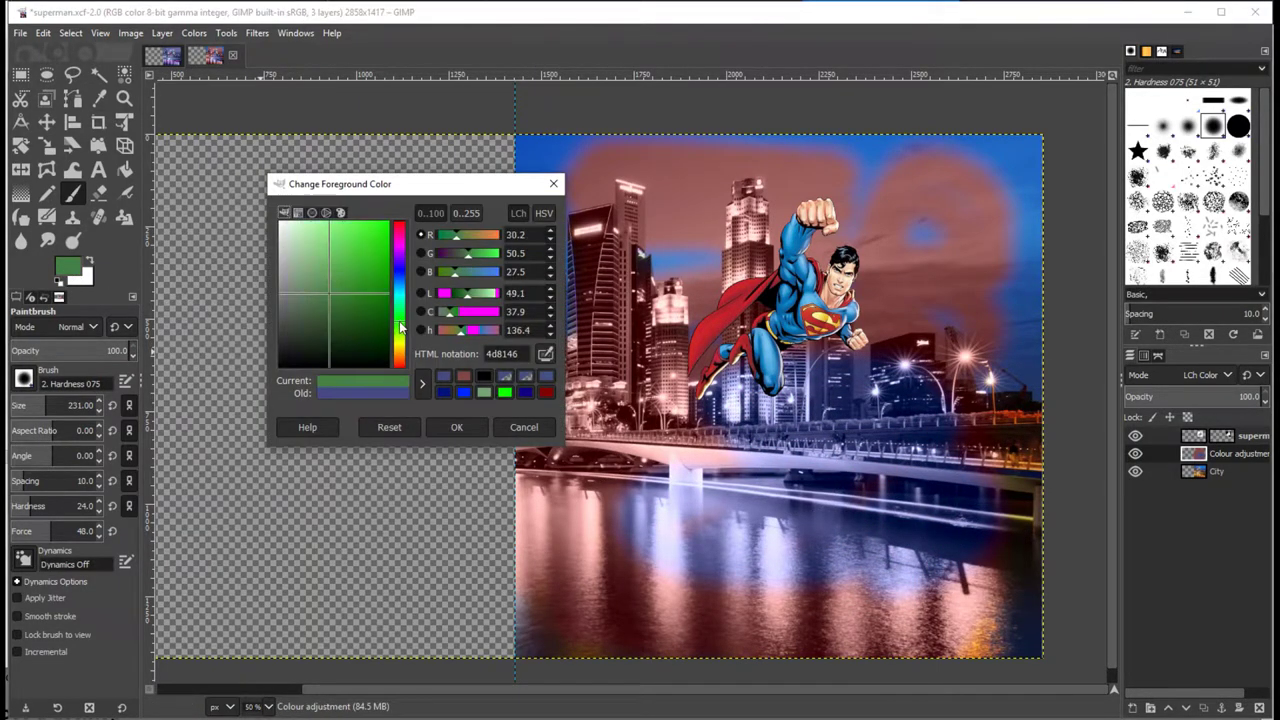
pyautogui.moveTo(660, 515)
pyautogui.mouseDown()
pyautogui.moveTo(555, 592)
pyautogui.moveTo(665, 300)
pyautogui.moveTo(931, 270)
pyautogui.moveTo(968, 330)
pyautogui.moveTo(890, 555)
pyautogui.mouseUp()
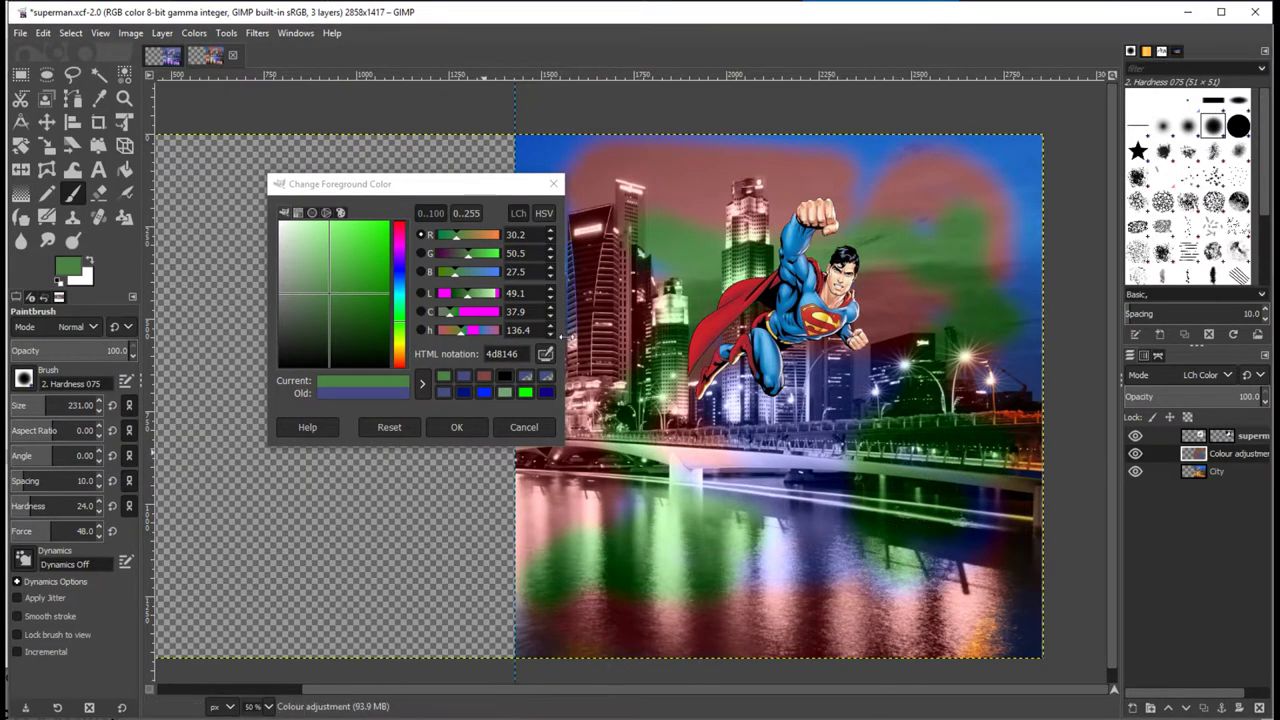
pyautogui.click(461, 425)
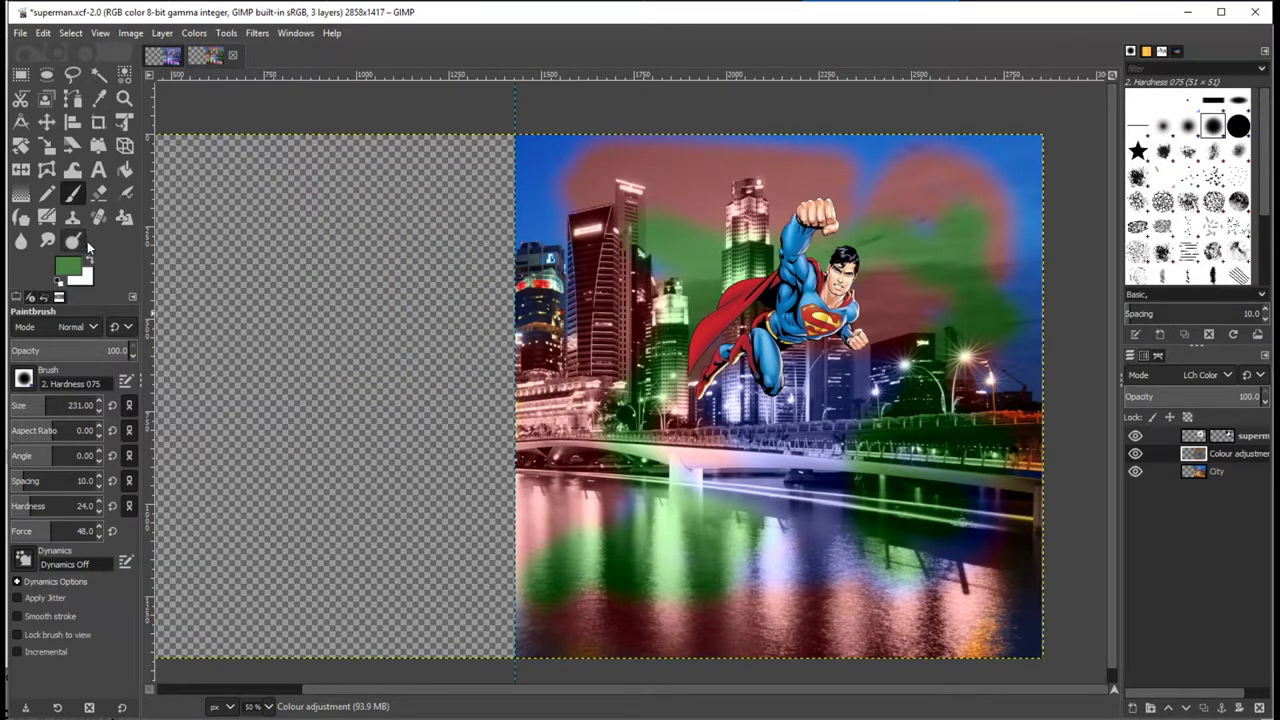
# Paint white over the tinted patches so the city turns greyscale
pyautogui.click(89, 262)
pyautogui.moveTo(590, 455)
pyautogui.mouseDown()
pyautogui.moveTo(635, 455)
pyautogui.moveTo(700, 550)
pyautogui.moveTo(648, 648)
pyautogui.moveTo(590, 575)
pyautogui.moveTo(555, 610)
pyautogui.moveTo(890, 530)
pyautogui.moveTo(915, 492)
pyautogui.moveTo(677, 464)
pyautogui.moveTo(660, 220)
pyautogui.moveTo(720, 202)
pyautogui.moveTo(492, 240)
pyautogui.moveTo(528, 250)
pyautogui.moveTo(615, 355)
pyautogui.moveTo(533, 300)
pyautogui.mouseUp()
pyautogui.moveTo(1032, 176)
pyautogui.mouseDown()
pyautogui.moveTo(955, 235)
pyautogui.moveTo(690, 312)
pyautogui.mouseUp()
pyautogui.moveTo(1030, 225)
pyautogui.mouseDown()
pyautogui.moveTo(1006, 521)
pyautogui.moveTo(981, 320)
pyautogui.moveTo(945, 355)
pyautogui.mouseUp()
pyautogui.moveTo(1000, 615)
pyautogui.mouseDown()
pyautogui.moveTo(1014, 663)
pyautogui.moveTo(930, 640)
pyautogui.mouseUp()
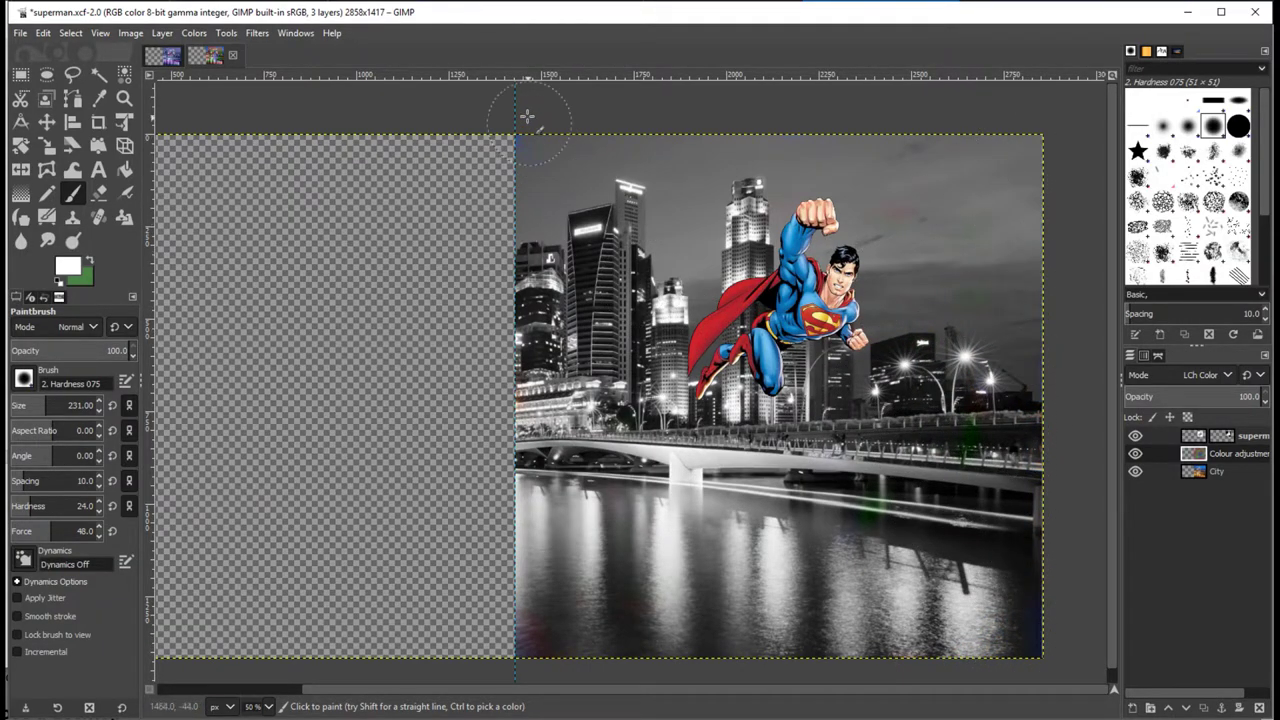
# Grey out the green patches on the bridge and water, then paint a green stroke at the bottom left
pyautogui.moveTo(950, 425); pyautogui.dragTo(905, 395)
pyautogui.moveTo(905, 520); pyautogui.dragTo(911, 544)
pyautogui.click(89, 262)
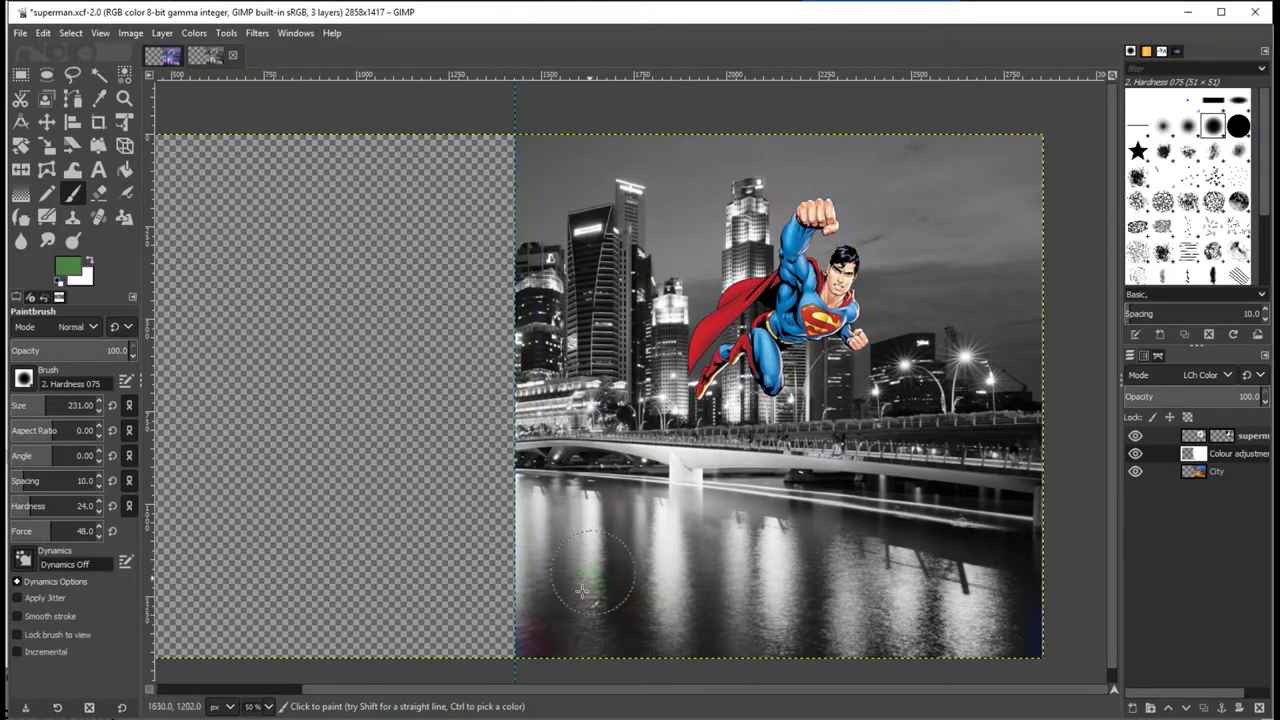
pyautogui.moveTo(590, 585); pyautogui.dragTo(520, 645)
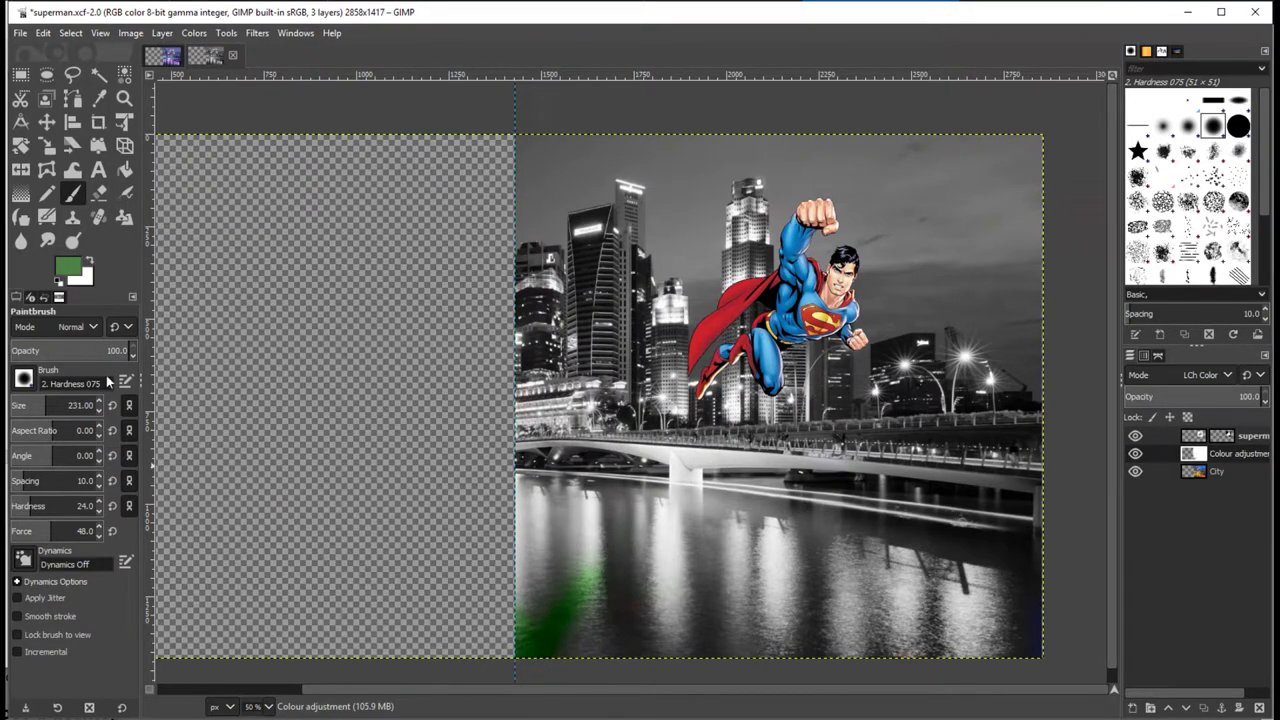
# Undo the green stroke and the tint work, removing the Colour adjustment layer
pyautogui.hotkey('ctrl', 'z')
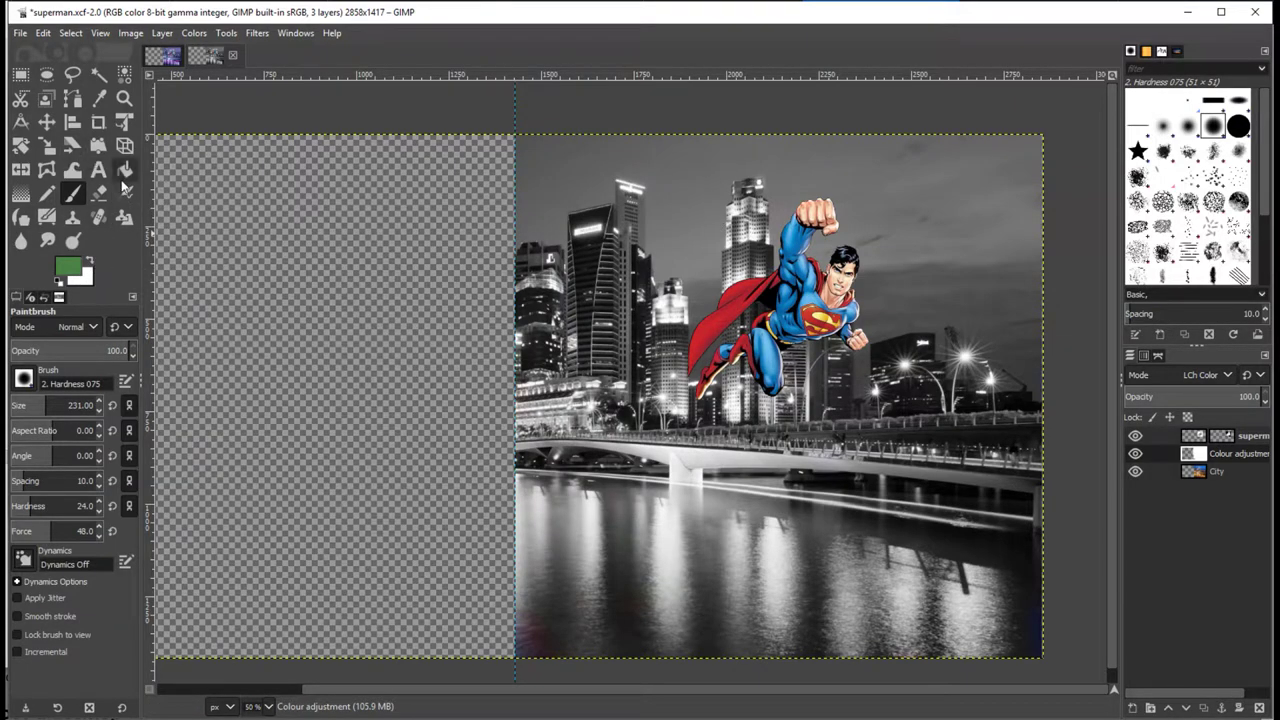
pyautogui.hotkey('ctrl', 'z')
pyautogui.hotkey('ctrl', 'z')
pyautogui.hotkey('ctrl', 'z')
pyautogui.hotkey('ctrl', 'z')
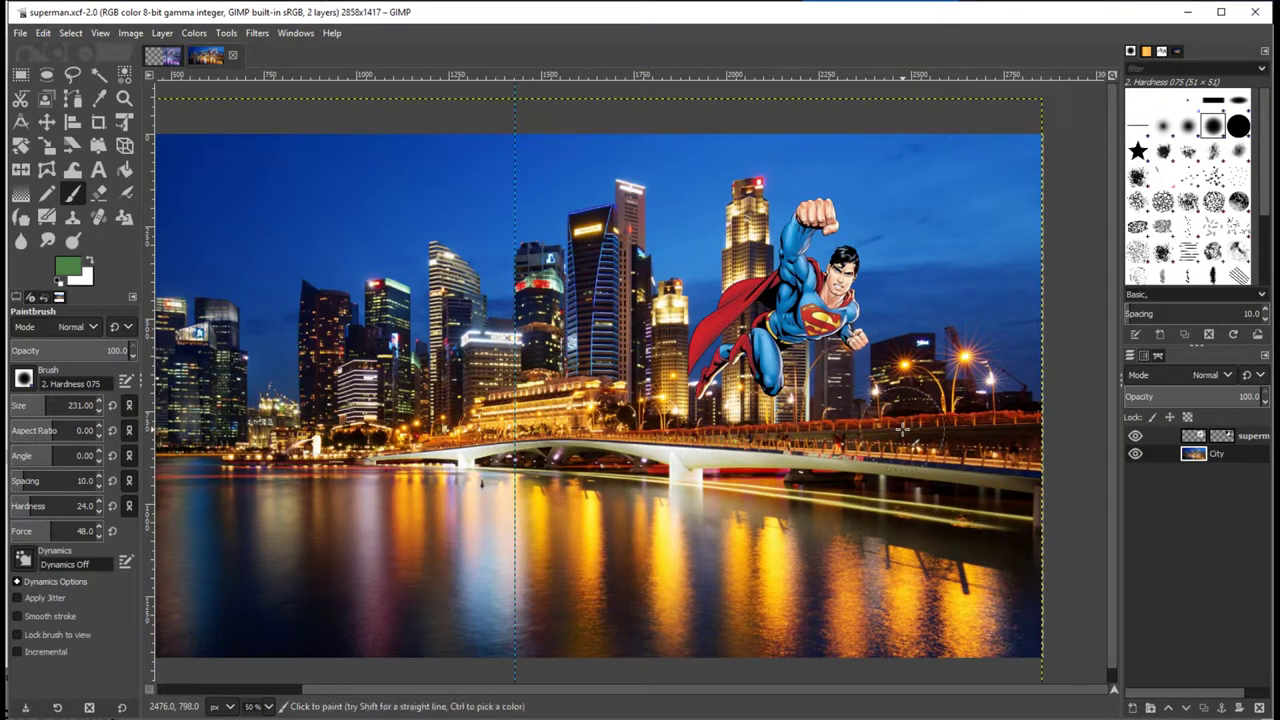
pyautogui.hotkey('ctrl', 'y')
pyautogui.click(124, 169)
# Add a new LCh Color adjustment layer and fill it white to turn the city grey
pyautogui.click(88, 265)
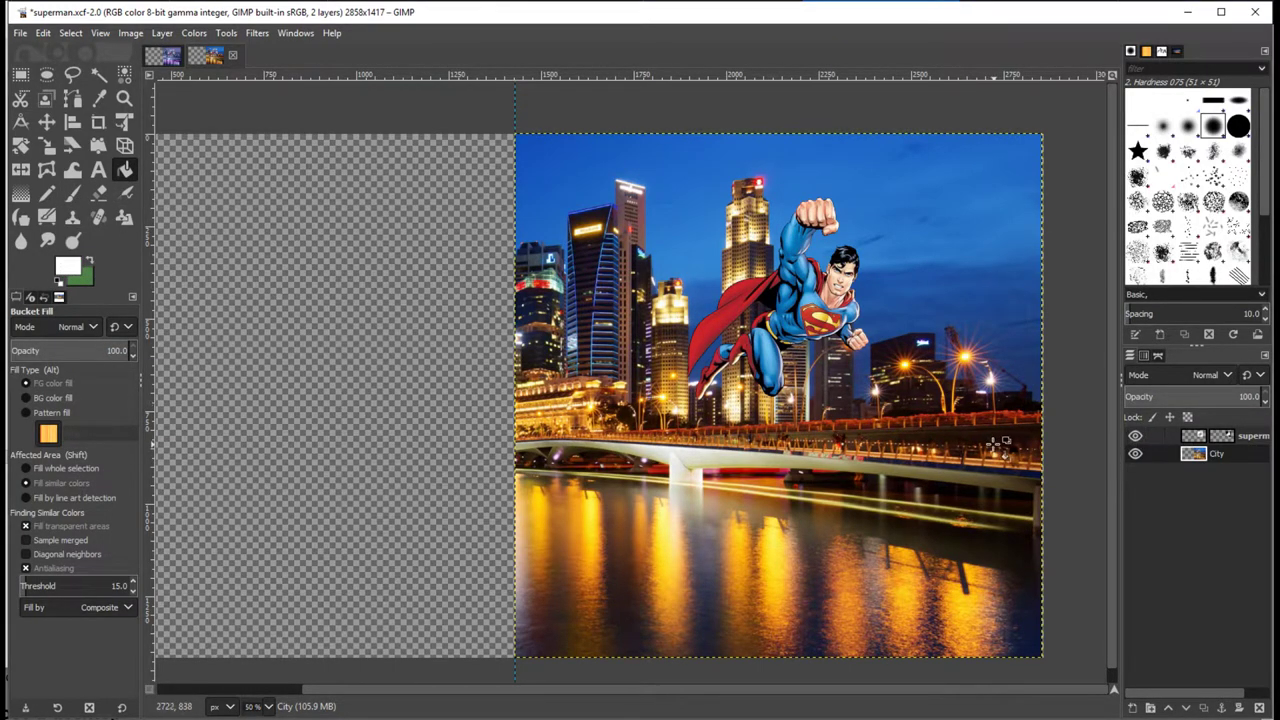
pyautogui.press('ctrl')
pyautogui.hotkey('ctrl', 'shift', 'n')
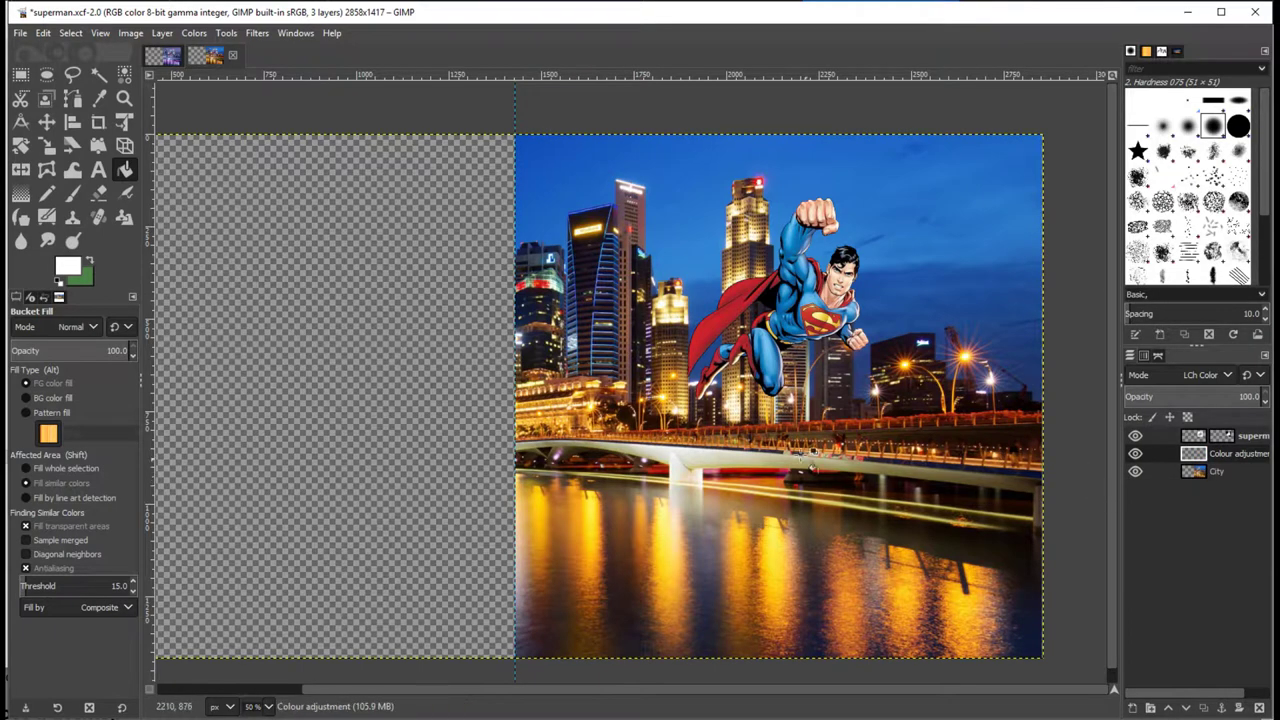
pyautogui.click(631, 382)
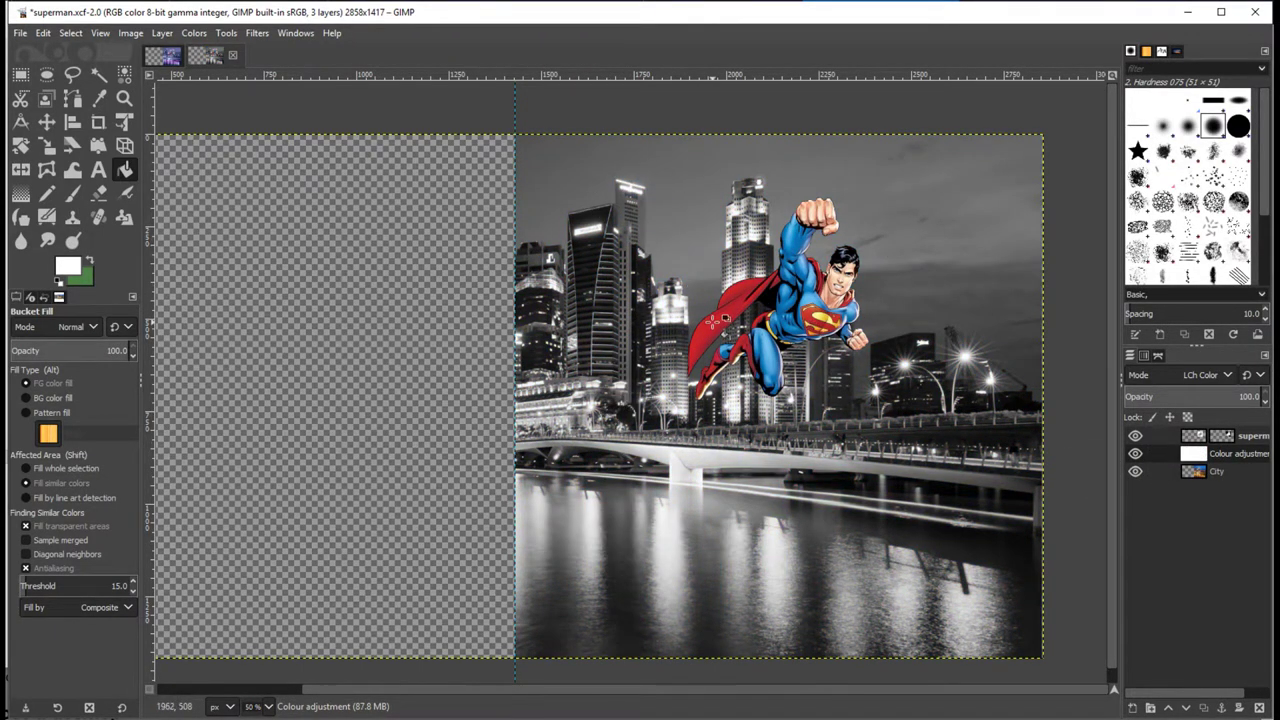
# Erase the white over the water and sky to bring back the orange reflections and blue sky
pyautogui.click(99, 193)
pyautogui.moveTo(617, 614)
pyautogui.mouseDown()
pyautogui.moveTo(566, 636)
pyautogui.moveTo(754, 637)
pyautogui.moveTo(791, 620)
pyautogui.moveTo(759, 603)
pyautogui.moveTo(602, 590)
pyautogui.moveTo(777, 591)
pyautogui.mouseUp()
pyautogui.moveTo(889, 636)
pyautogui.mouseDown()
pyautogui.moveTo(980, 633)
pyautogui.moveTo(955, 614)
pyautogui.moveTo(821, 593)
pyautogui.moveTo(958, 592)
pyautogui.moveTo(964, 581)
pyautogui.moveTo(926, 583)
pyautogui.moveTo(987, 593)
pyautogui.moveTo(775, 561)
pyautogui.moveTo(911, 580)
pyautogui.moveTo(812, 550)
pyautogui.moveTo(998, 585)
pyautogui.moveTo(904, 592)
pyautogui.moveTo(699, 560)
pyautogui.moveTo(777, 571)
pyautogui.moveTo(720, 526)
pyautogui.moveTo(655, 556)
pyautogui.moveTo(625, 543)
pyautogui.moveTo(701, 545)
pyautogui.moveTo(606, 557)
pyautogui.moveTo(575, 634)
pyautogui.moveTo(544, 661)
pyautogui.moveTo(530, 621)
pyautogui.moveTo(537, 495)
pyautogui.moveTo(617, 523)
pyautogui.moveTo(580, 533)
pyautogui.moveTo(614, 508)
pyautogui.moveTo(672, 510)
pyautogui.moveTo(957, 560)
pyautogui.moveTo(1022, 657)
pyautogui.mouseUp()
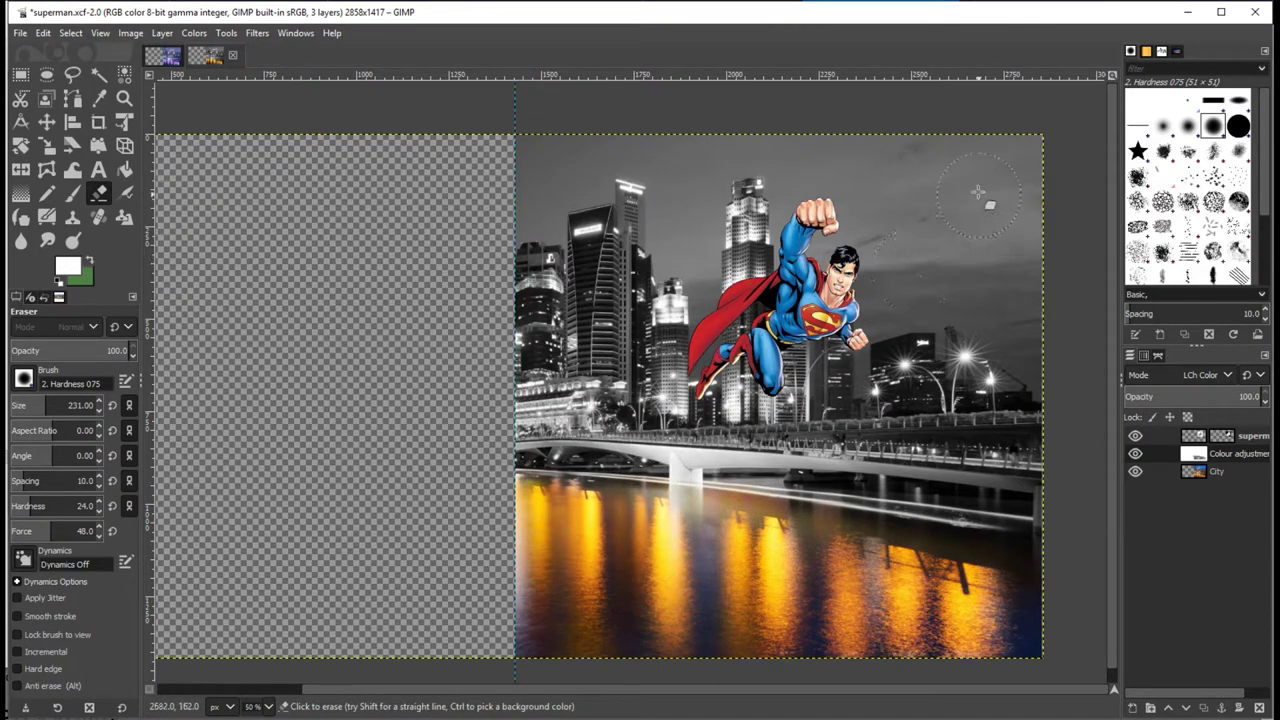
pyautogui.moveTo(977, 189)
pyautogui.mouseDown()
pyautogui.moveTo(861, 180)
pyautogui.moveTo(981, 185)
pyautogui.moveTo(1008, 160)
pyautogui.moveTo(1027, 219)
pyautogui.moveTo(1032, 369)
pyautogui.moveTo(945, 293)
pyautogui.moveTo(874, 315)
pyautogui.moveTo(997, 268)
pyautogui.moveTo(933, 254)
pyautogui.moveTo(889, 287)
pyautogui.moveTo(855, 235)
pyautogui.moveTo(817, 241)
pyautogui.moveTo(865, 242)
pyautogui.moveTo(861, 230)
pyautogui.moveTo(807, 208)
pyautogui.moveTo(785, 218)
pyautogui.moveTo(807, 210)
pyautogui.moveTo(835, 165)
pyautogui.moveTo(950, 172)
pyautogui.moveTo(856, 158)
pyautogui.mouseUp()
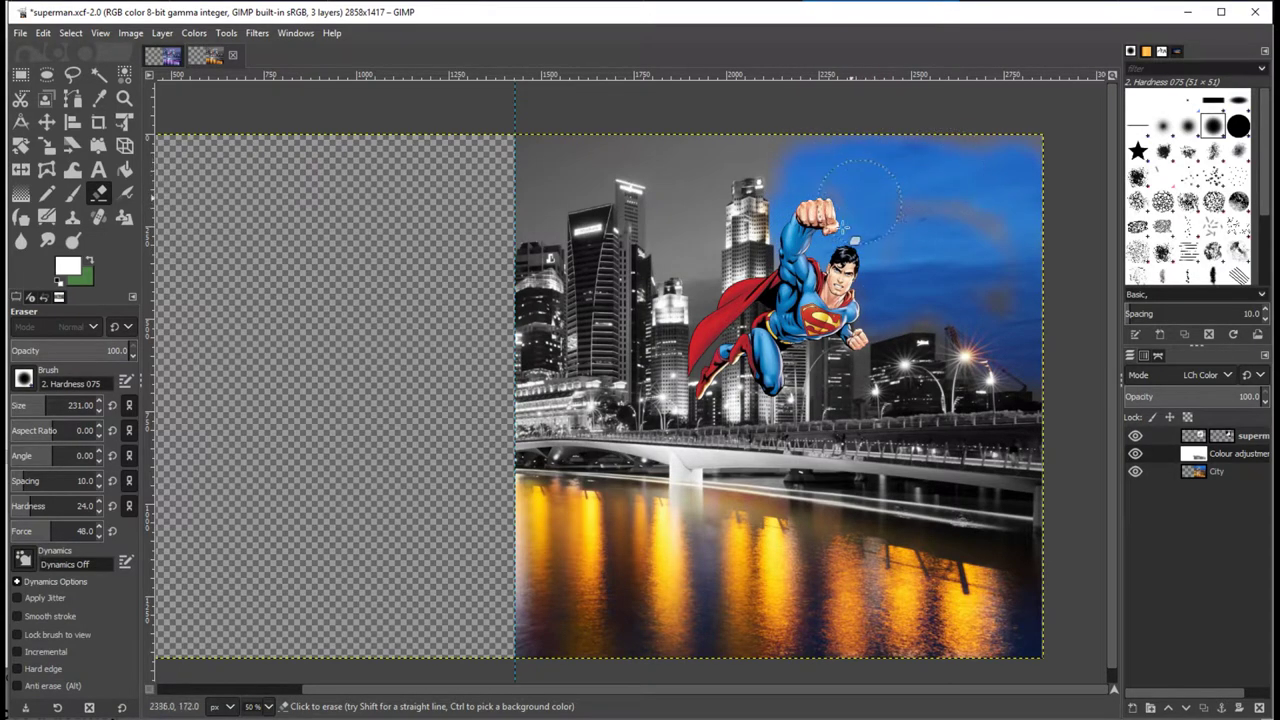
pyautogui.moveTo(843, 237)
pyautogui.mouseDown()
pyautogui.moveTo(875, 236)
pyautogui.moveTo(912, 264)
pyautogui.mouseUp()
pyautogui.moveTo(966, 177)
pyautogui.mouseDown()
pyautogui.moveTo(879, 134)
pyautogui.moveTo(510, 131)
pyautogui.moveTo(706, 148)
pyautogui.moveTo(698, 224)
pyautogui.moveTo(677, 237)
pyautogui.moveTo(706, 311)
pyautogui.moveTo(679, 168)
pyautogui.moveTo(760, 140)
pyautogui.moveTo(745, 161)
pyautogui.moveTo(826, 171)
pyautogui.moveTo(680, 127)
pyautogui.moveTo(598, 150)
pyautogui.moveTo(570, 179)
pyautogui.moveTo(599, 177)
pyautogui.moveTo(557, 175)
pyautogui.moveTo(538, 215)
pyautogui.mouseUp()
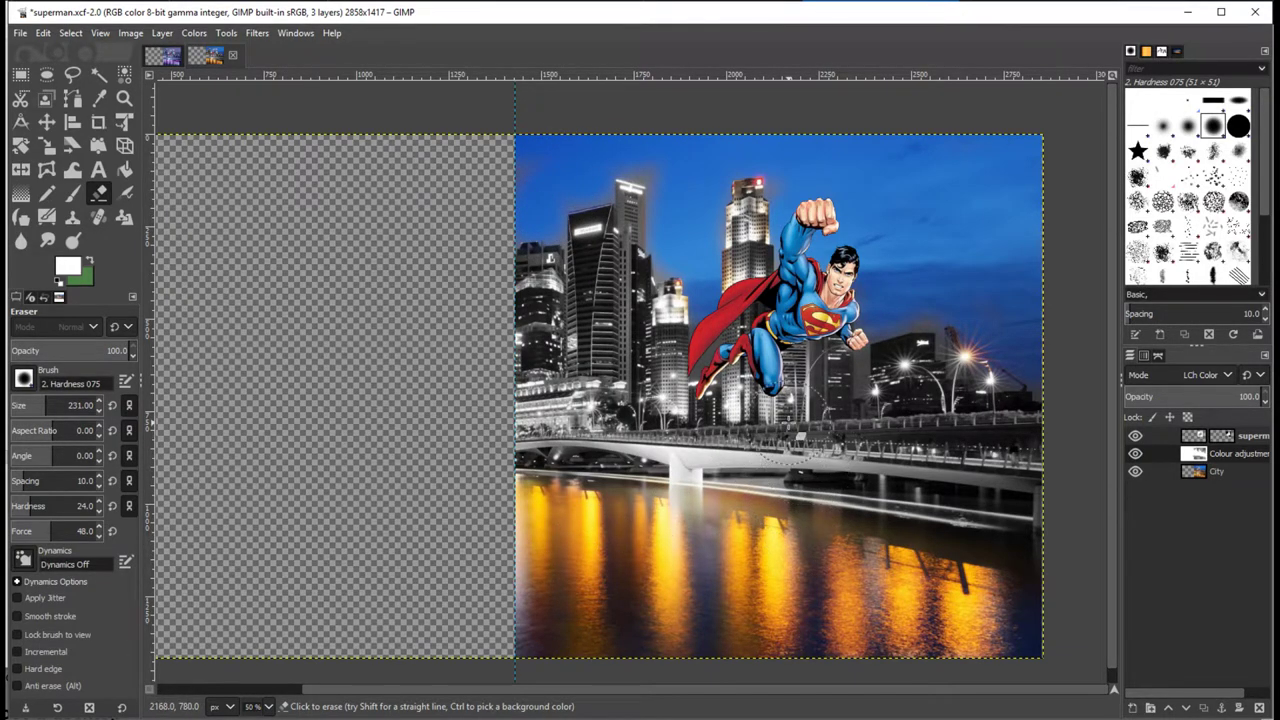
# Undo the last eraser strokes and choose a saturated blue foreground colour
pyautogui.hotkey('ctrl', 'z')
pyautogui.hotkey('ctrl', 'z')
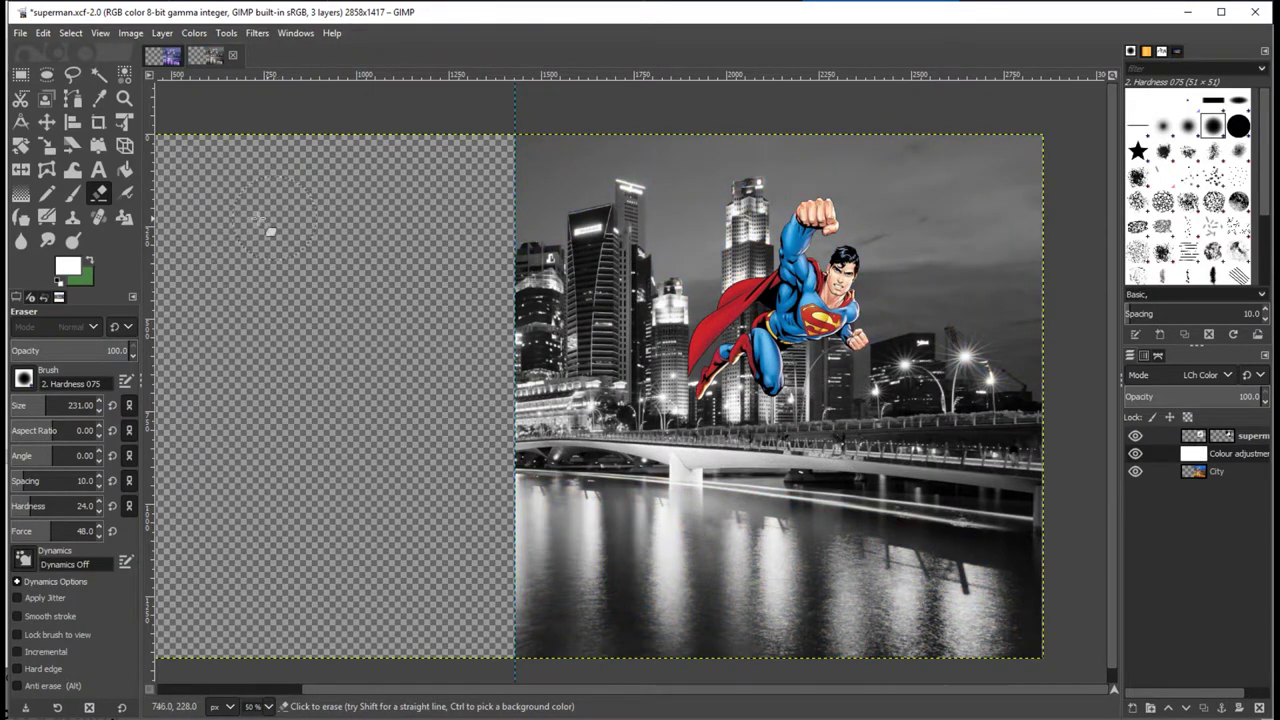
pyautogui.click(90, 261)
pyautogui.click(76, 274)
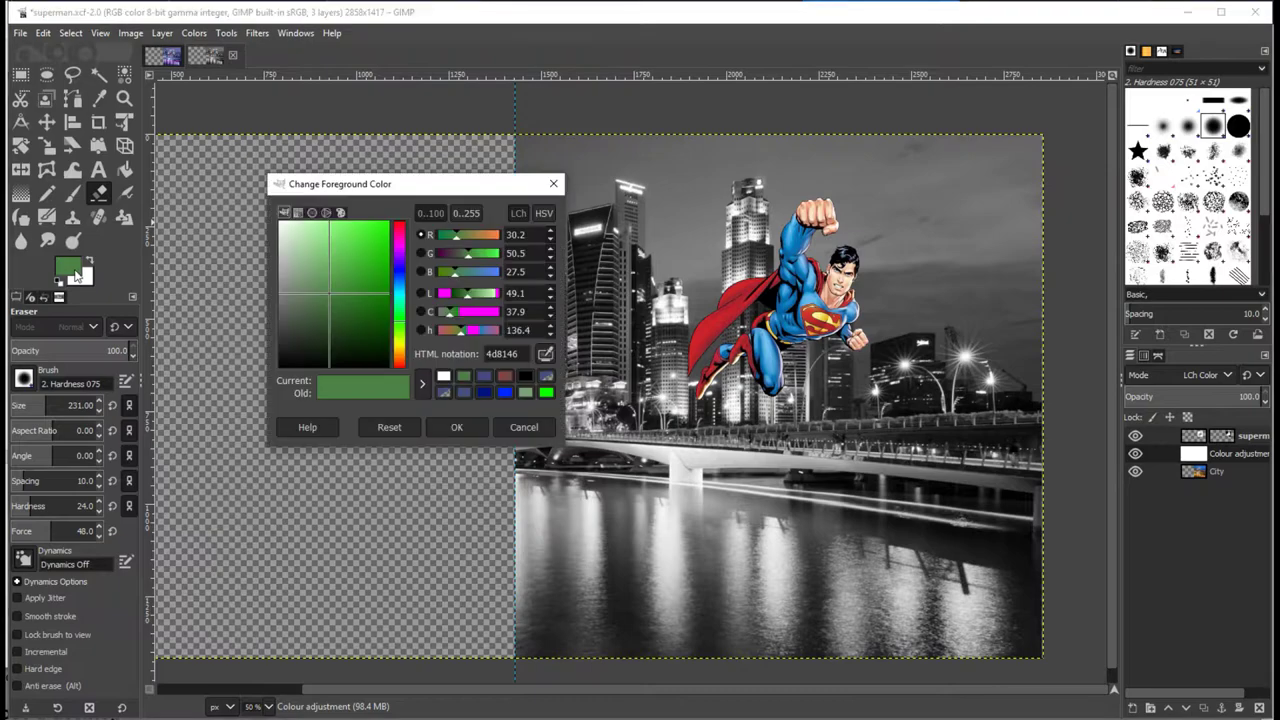
pyautogui.click(400, 264)
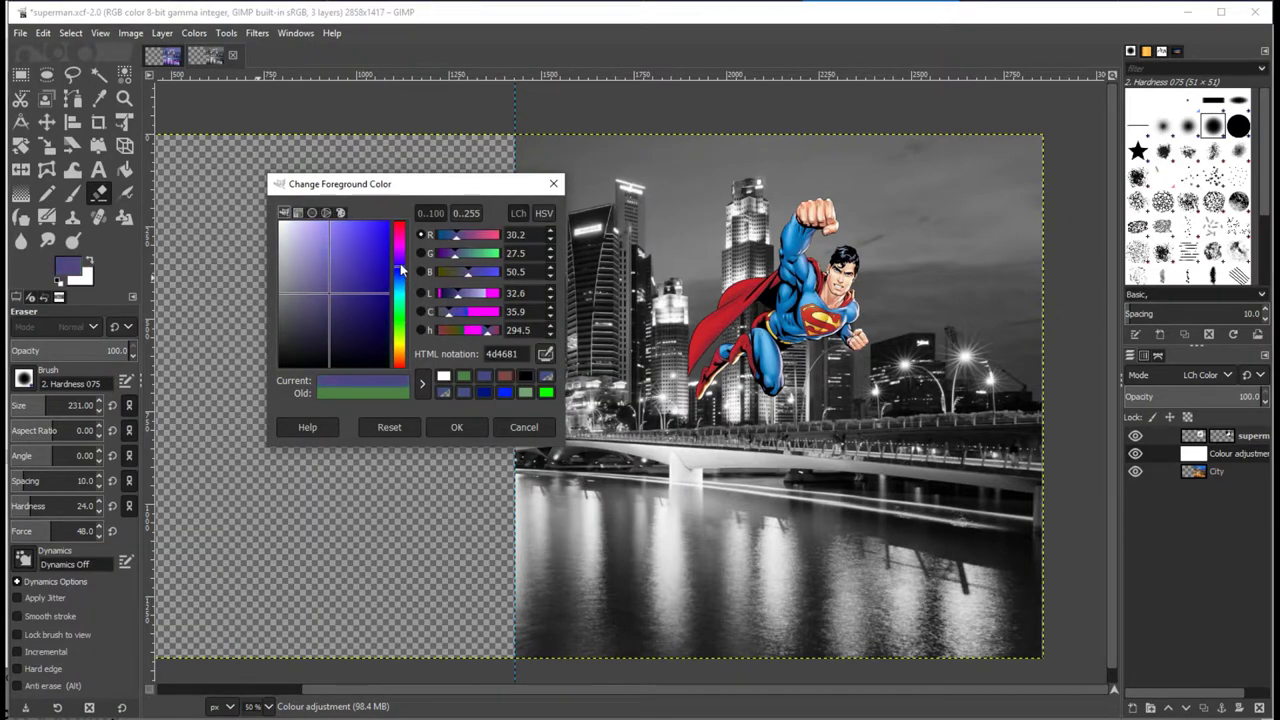
pyautogui.moveTo(395, 268); pyautogui.dragTo(344, 280)
pyautogui.click(456, 427)
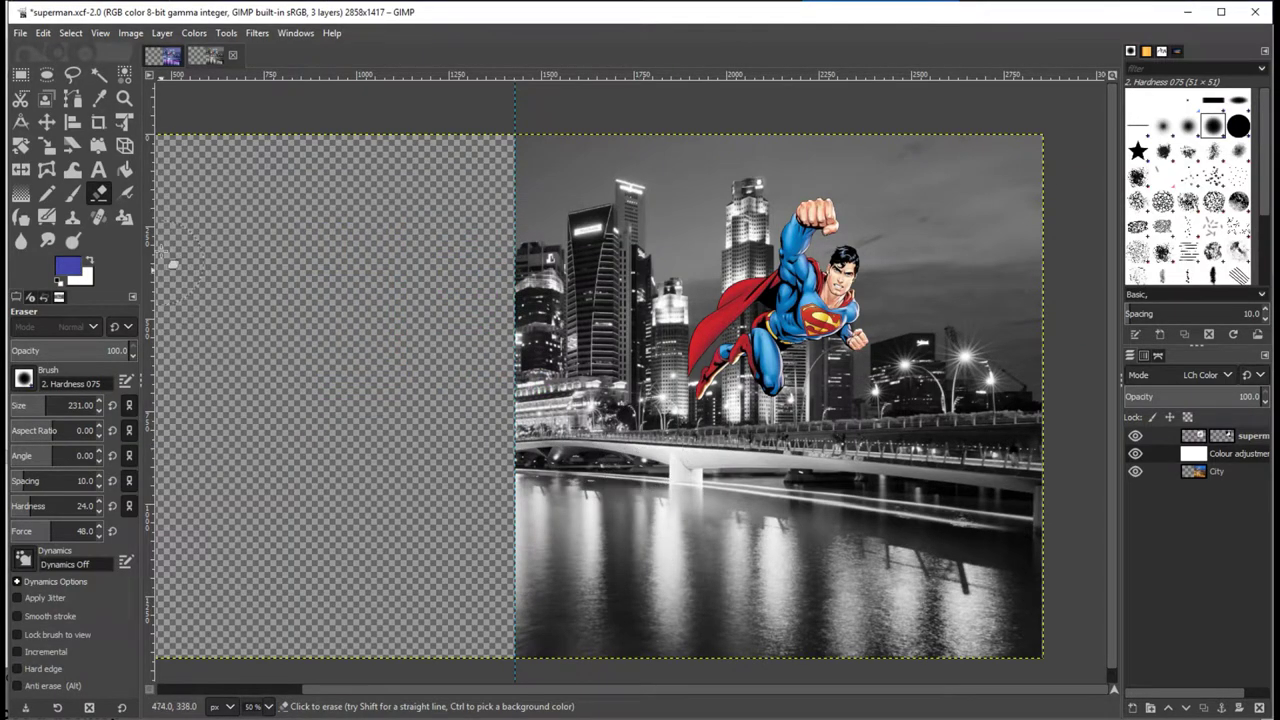
# Fill the Colour adjustment layer with blue, then darken the foreground colour to 3c3e92
pyautogui.click(123, 173)
pyautogui.click(685, 462)
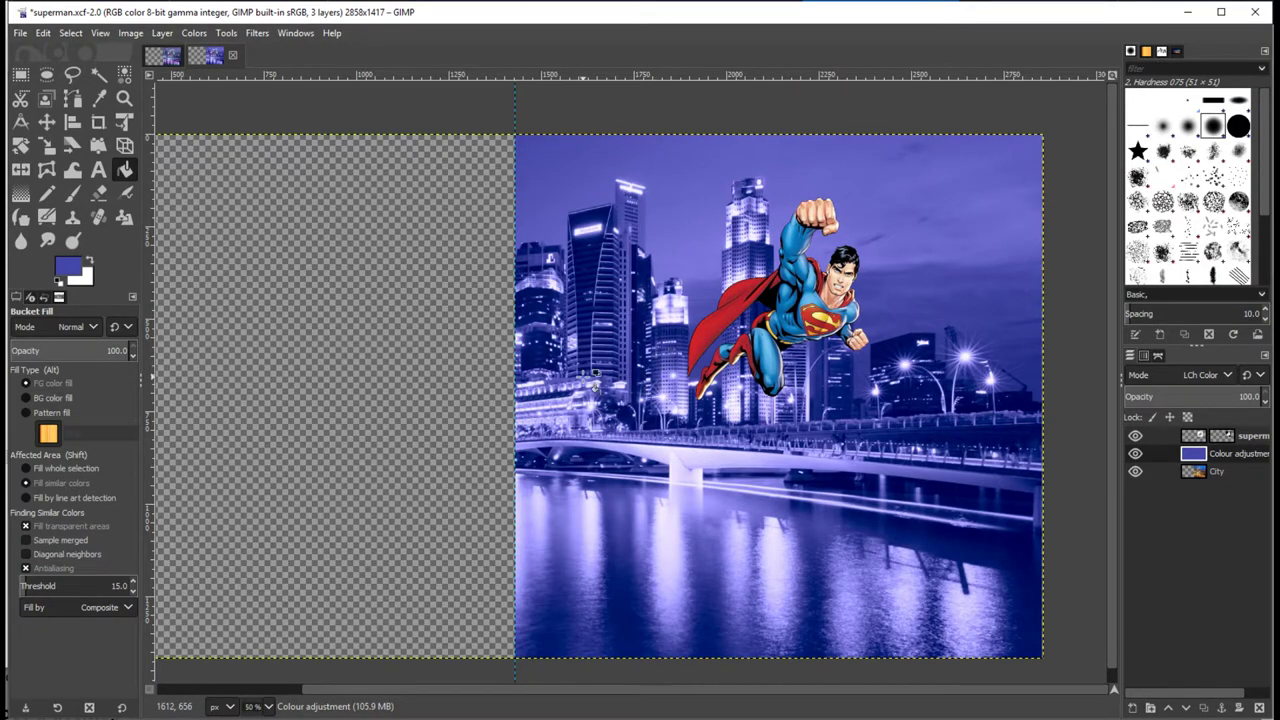
pyautogui.click(60, 270)
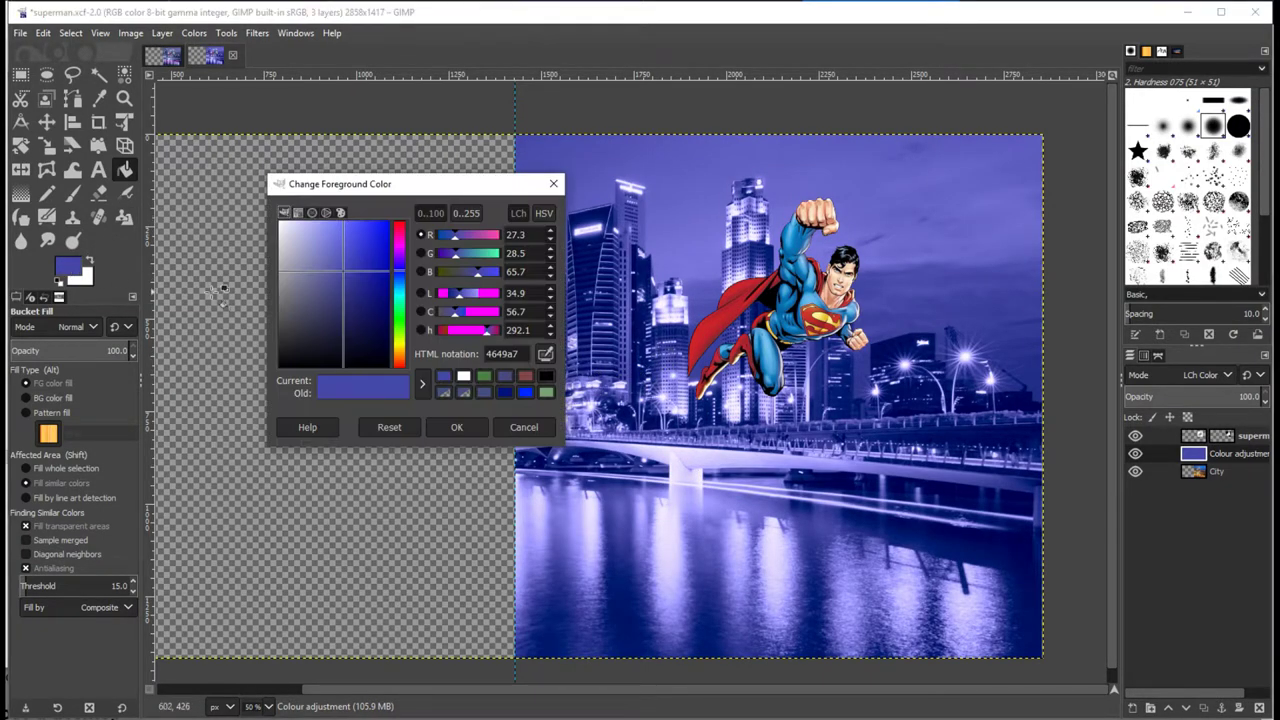
pyautogui.moveTo(343, 280); pyautogui.dragTo(344, 283)
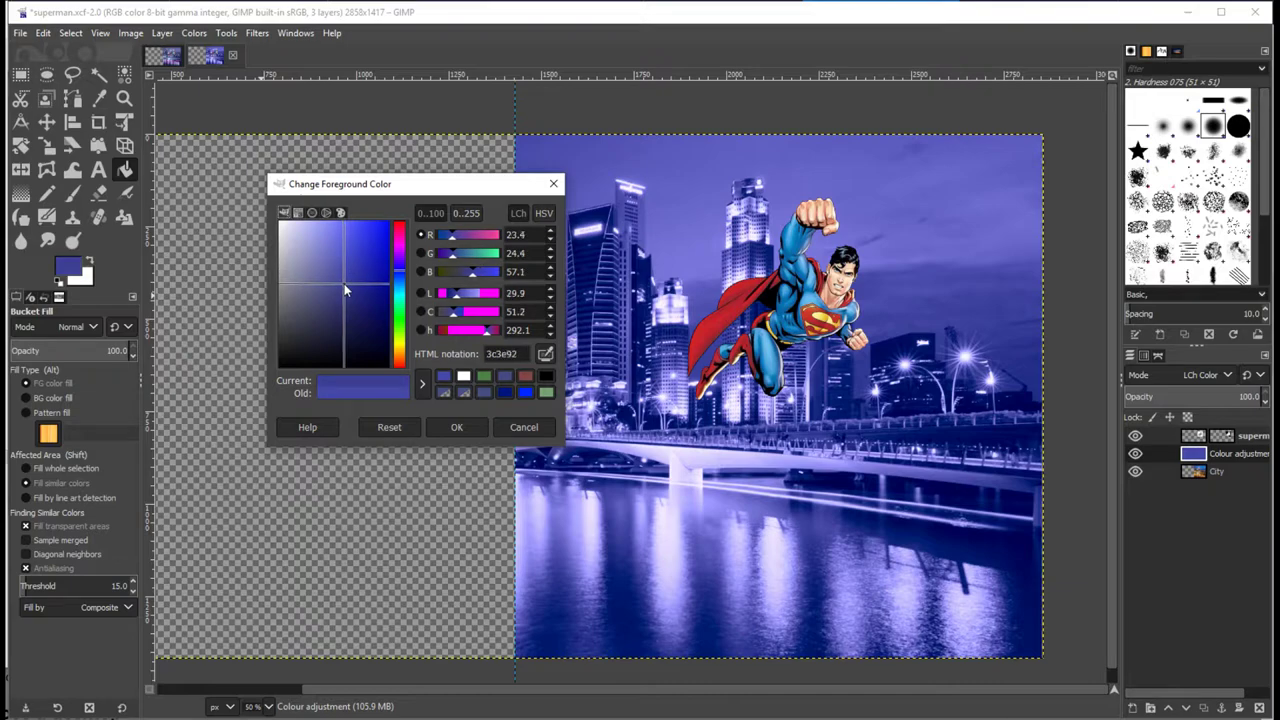
pyautogui.click(440, 427)
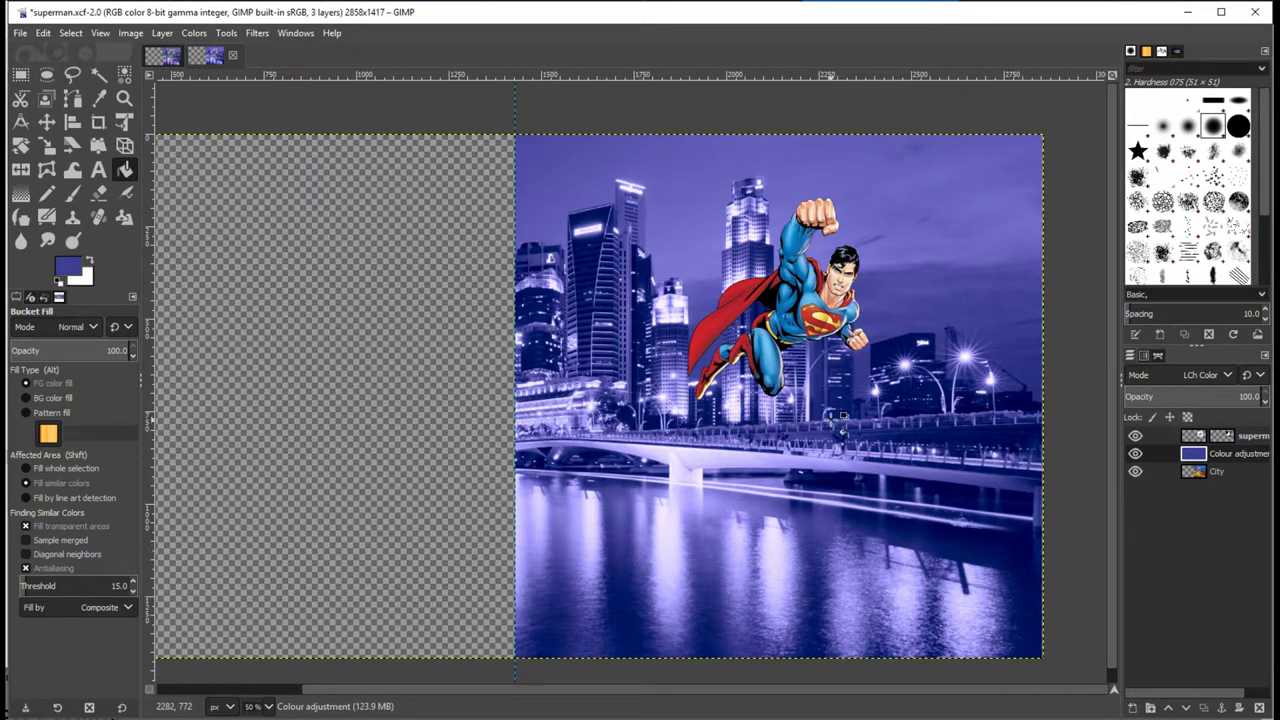
# Set the adjustment layer to LCh Hue mode and refill it with a brighter blue, tinting the city purple
pyautogui.click(1221, 374)
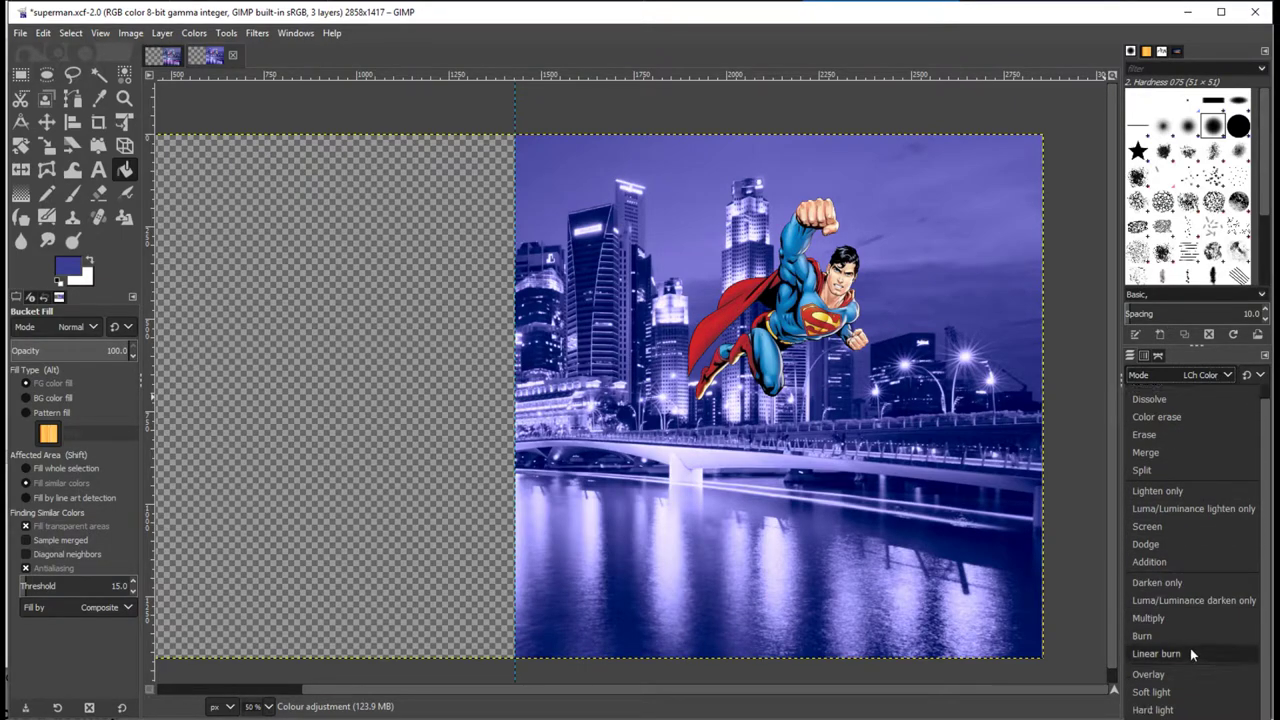
pyautogui.scroll(-1, 1190, 648)
pyautogui.click(1190, 650)
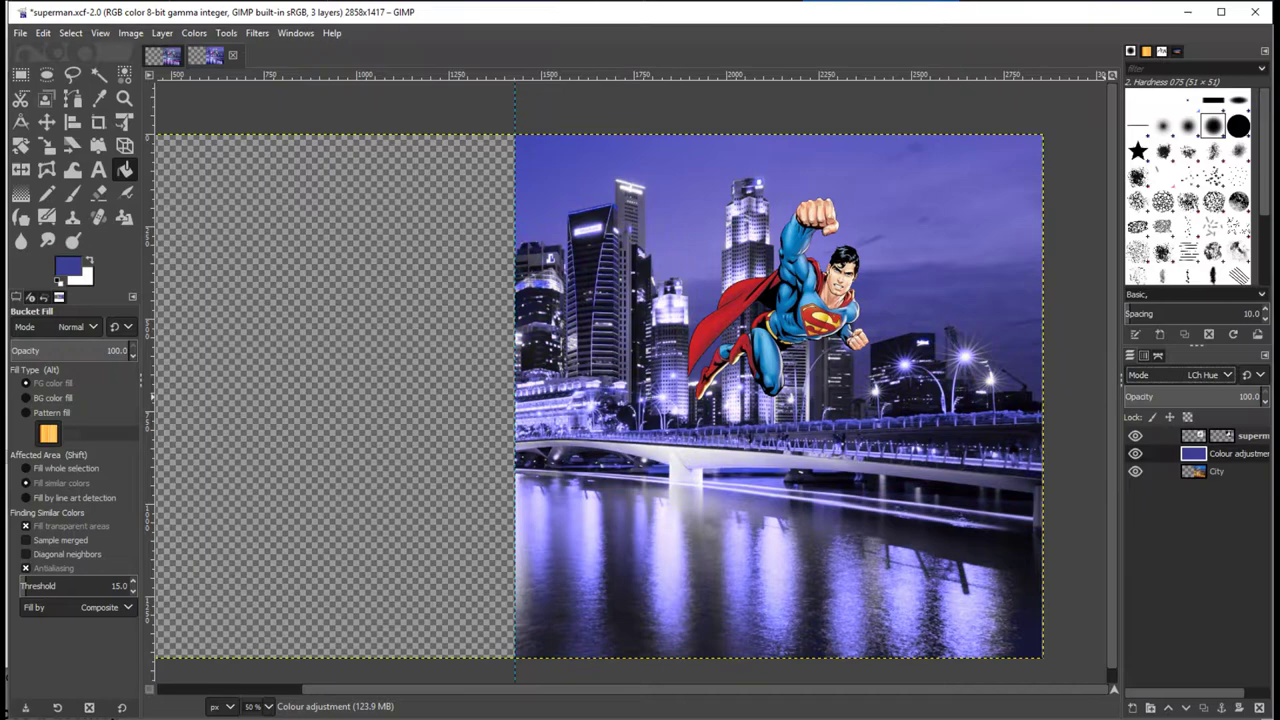
pyautogui.click(75, 272)
pyautogui.moveTo(398, 292); pyautogui.dragTo(397, 313)
pyautogui.click(442, 428)
pyautogui.click(700, 530)
# Refill the adjustment layer with bright green (1eec18) to tint the city green
pyautogui.click(74, 270)
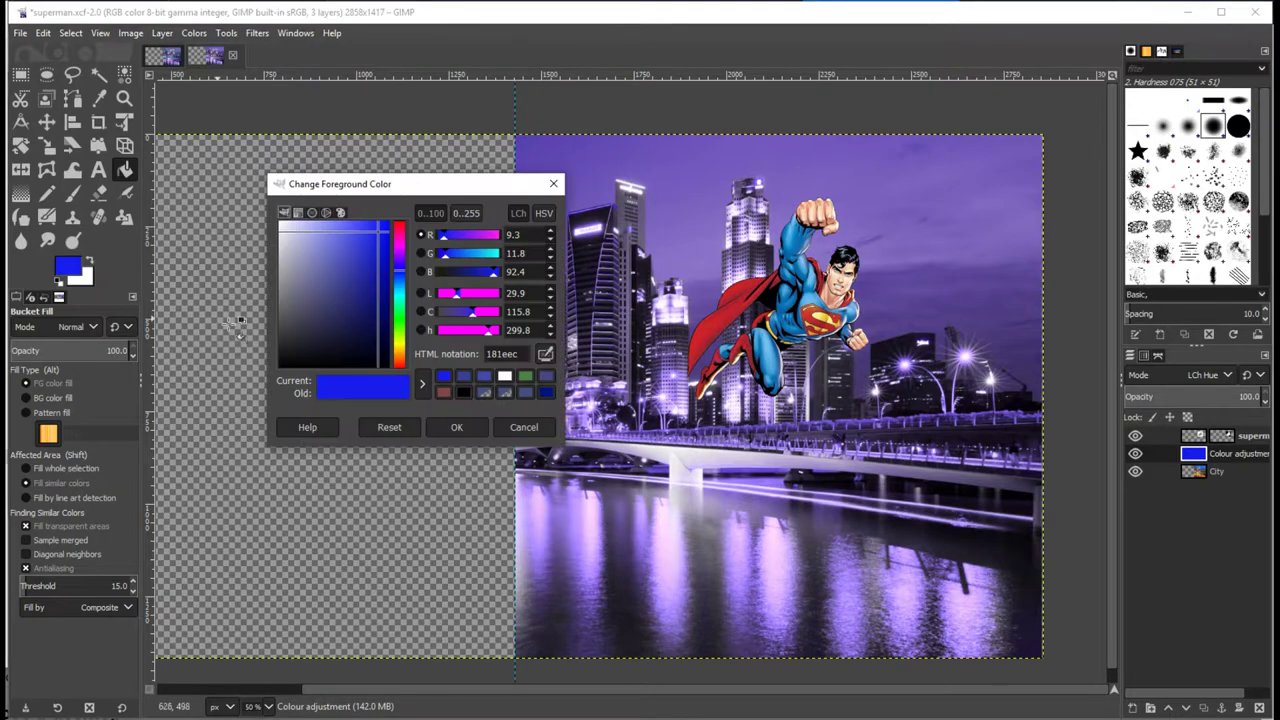
pyautogui.click(398, 328)
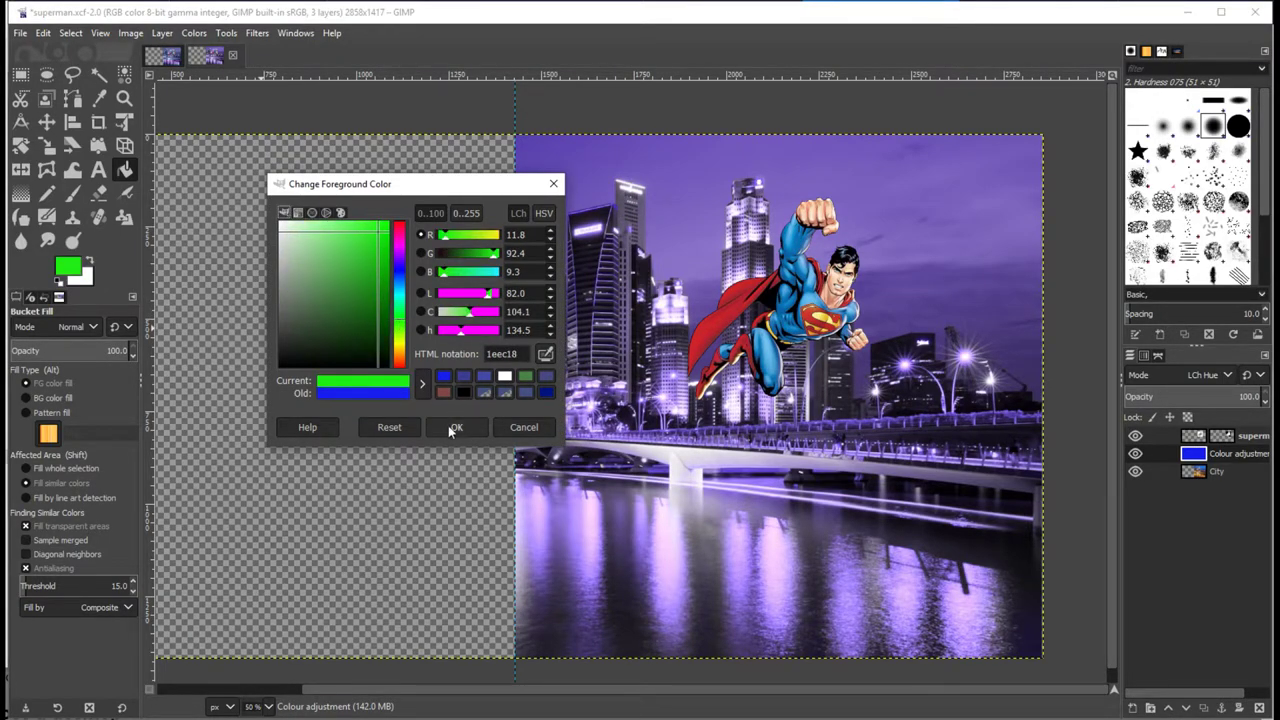
pyautogui.click(452, 428)
pyautogui.click(730, 595)
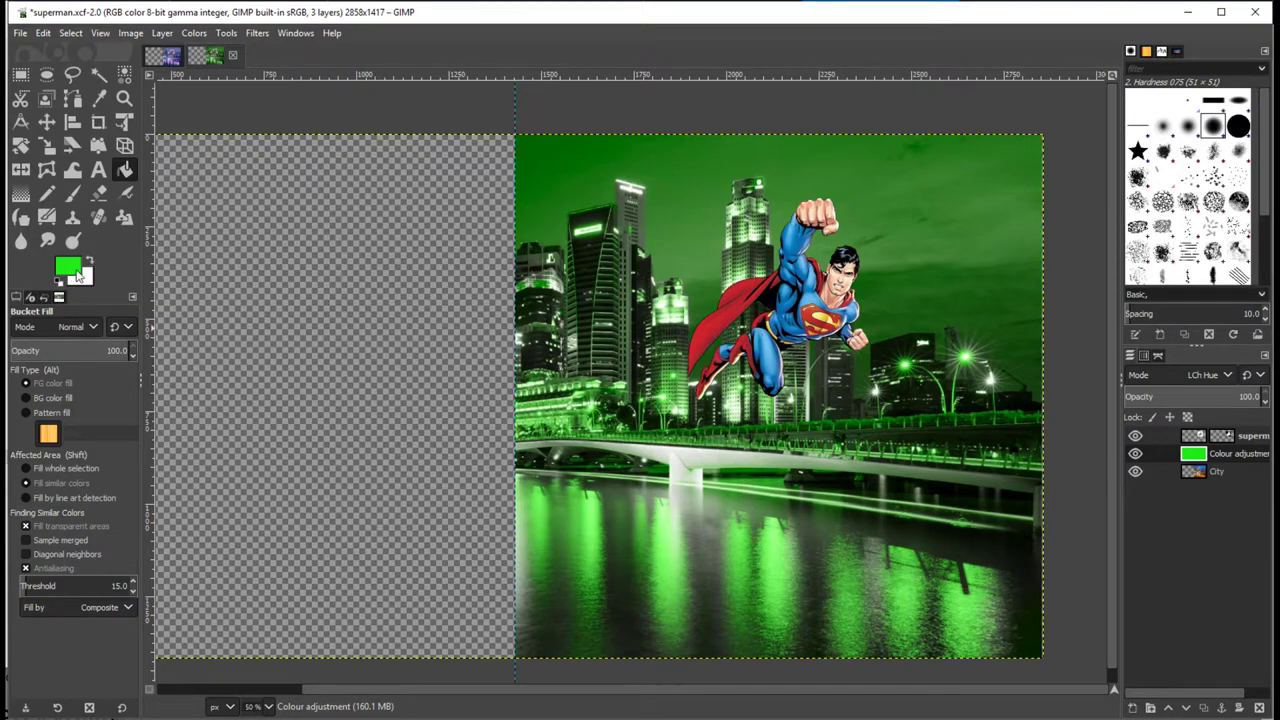
pyautogui.click(1220, 375)
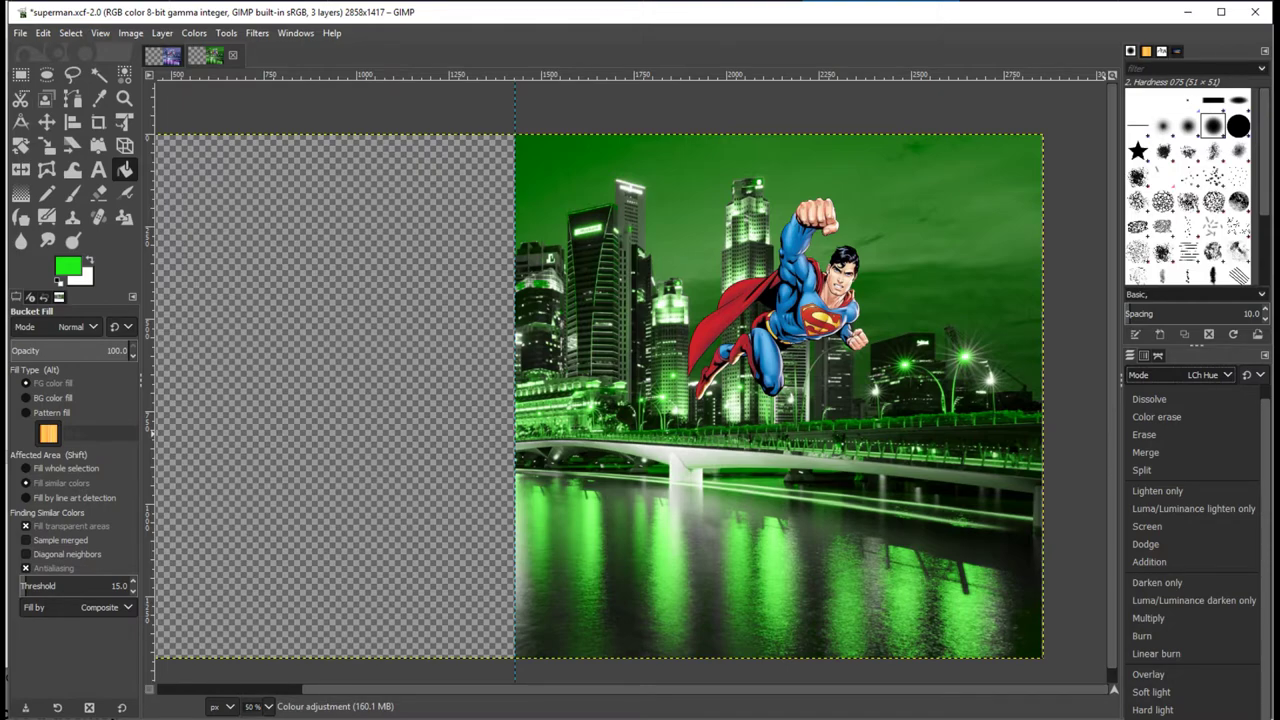
# Try the LCh Lightness, LCh Chroma, HSV Hue and HSV Saturation blend modes, and raise opacity to 100
pyautogui.click(1160, 700)
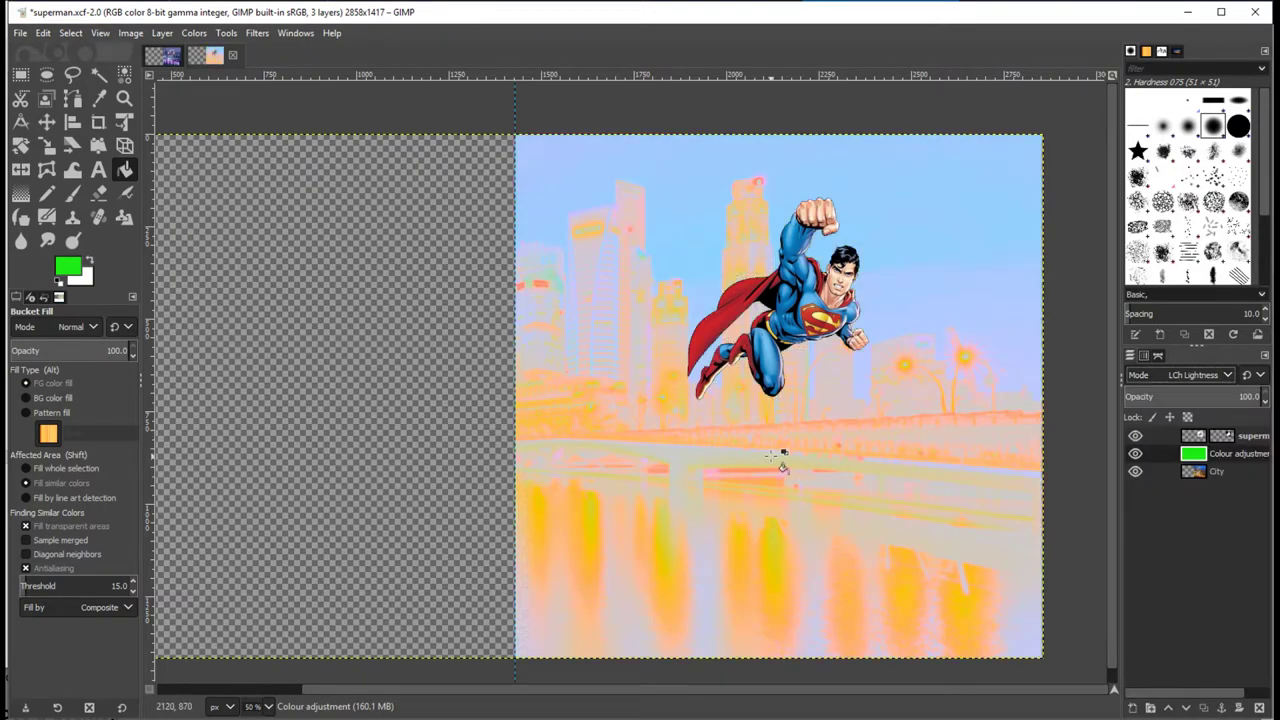
pyautogui.click(1198, 377)
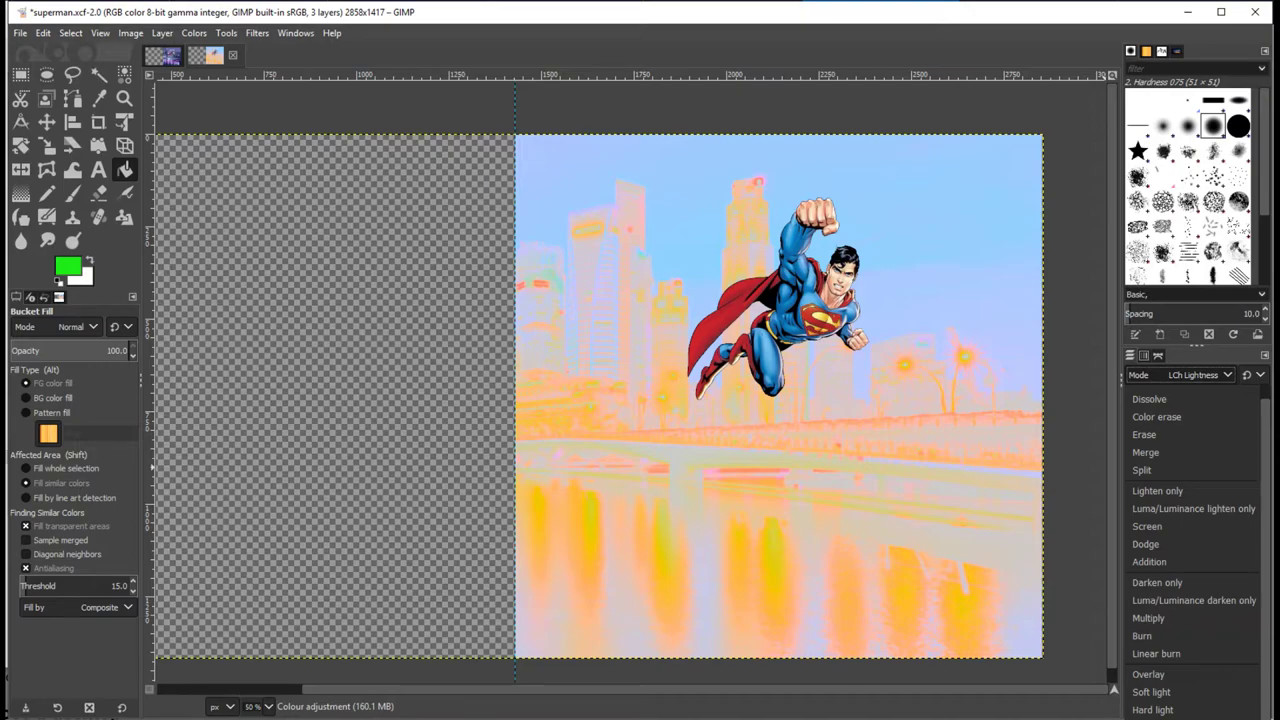
pyautogui.click(1160, 705)
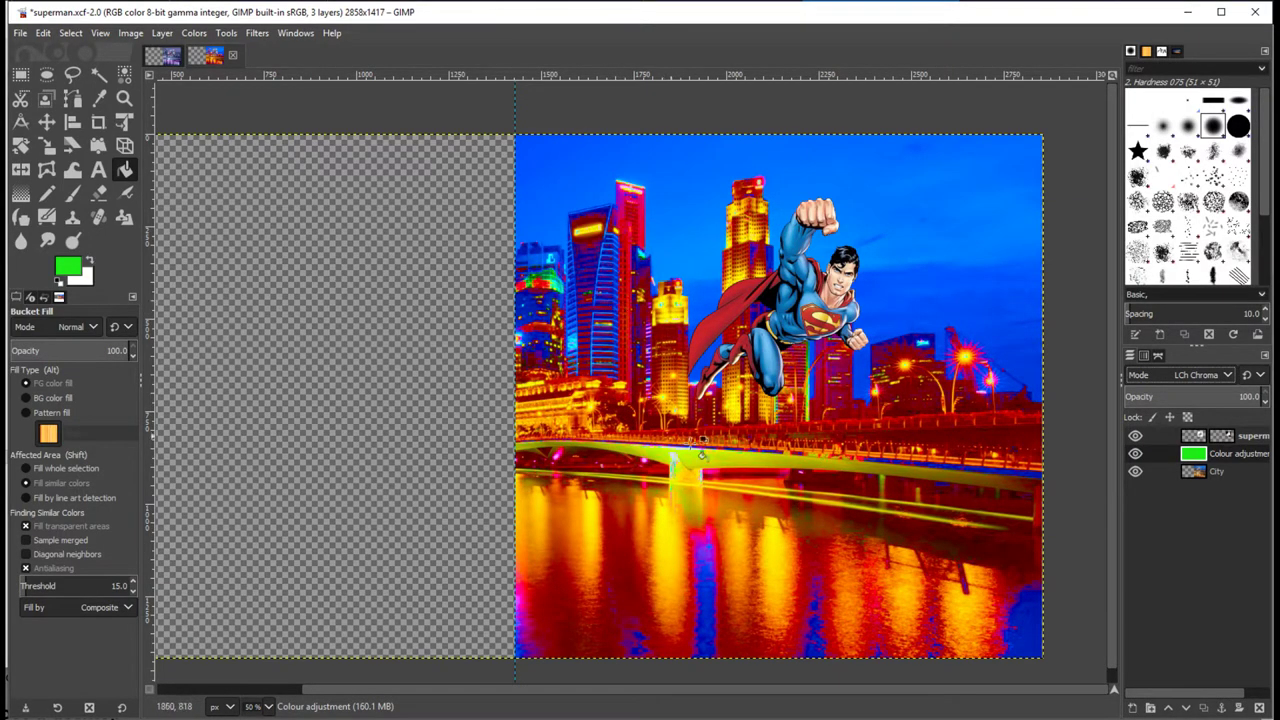
pyautogui.click(1211, 377)
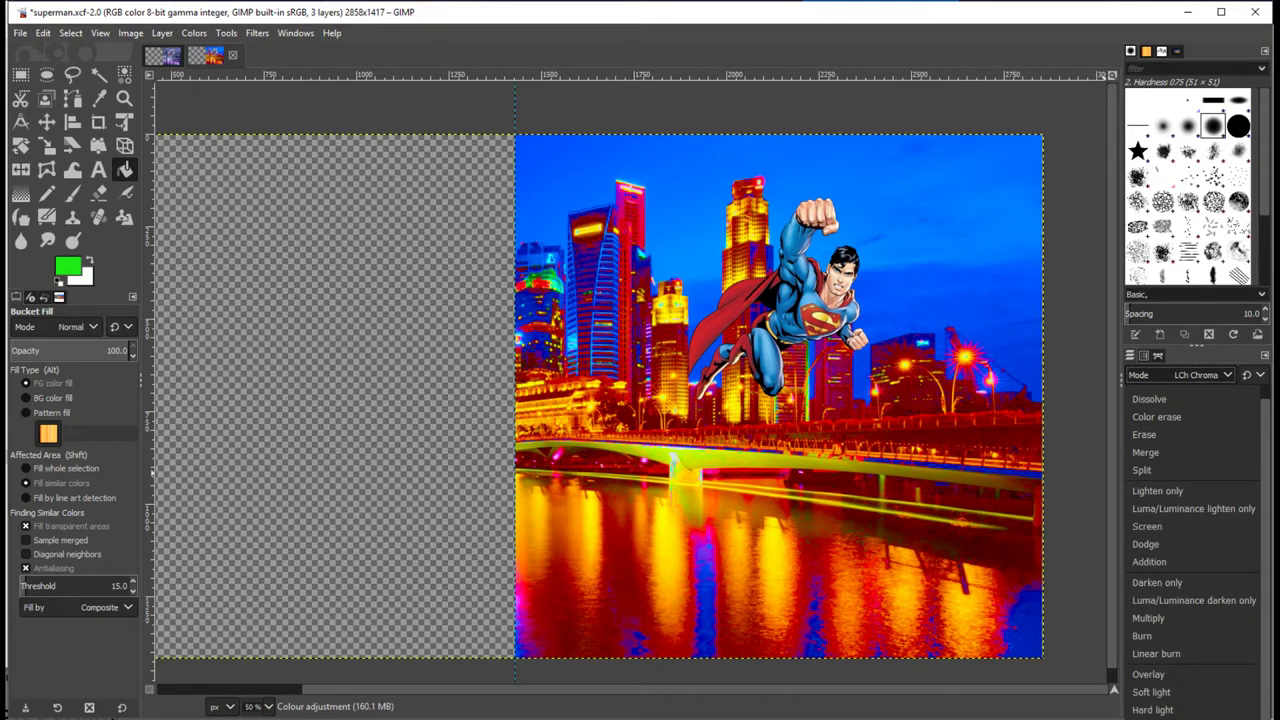
pyautogui.click(1160, 700)
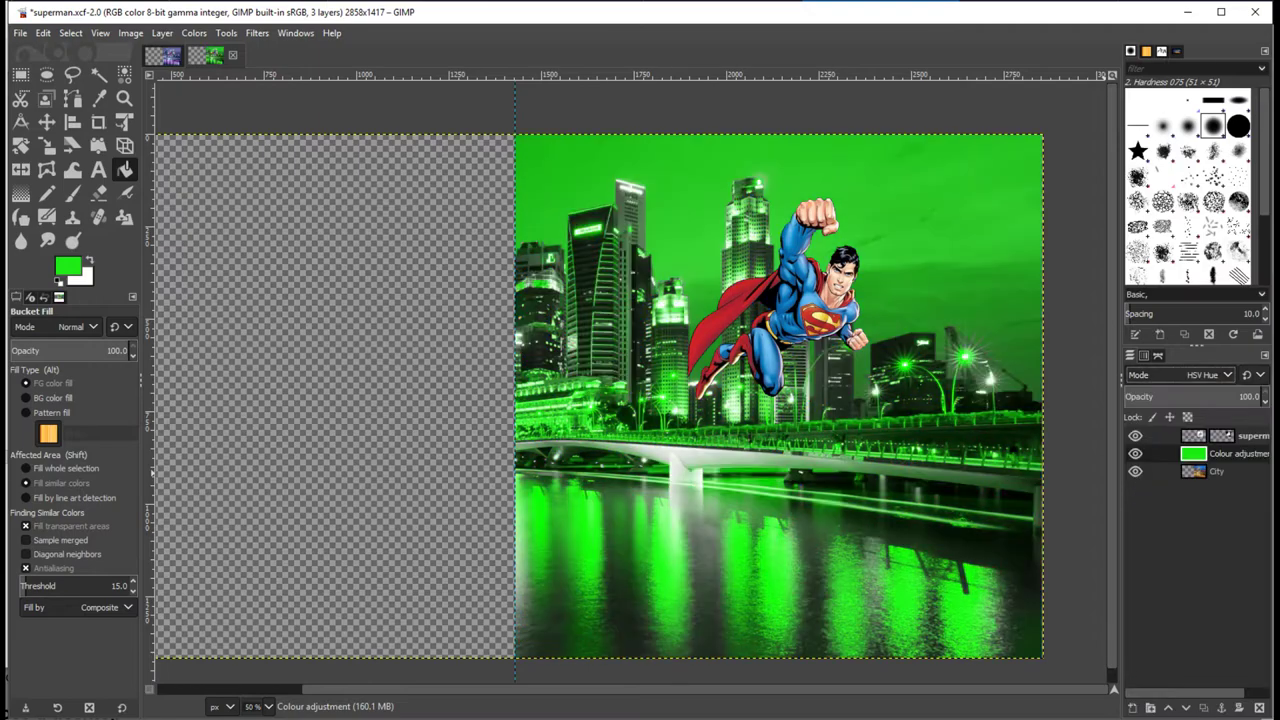
pyautogui.click(1214, 376)
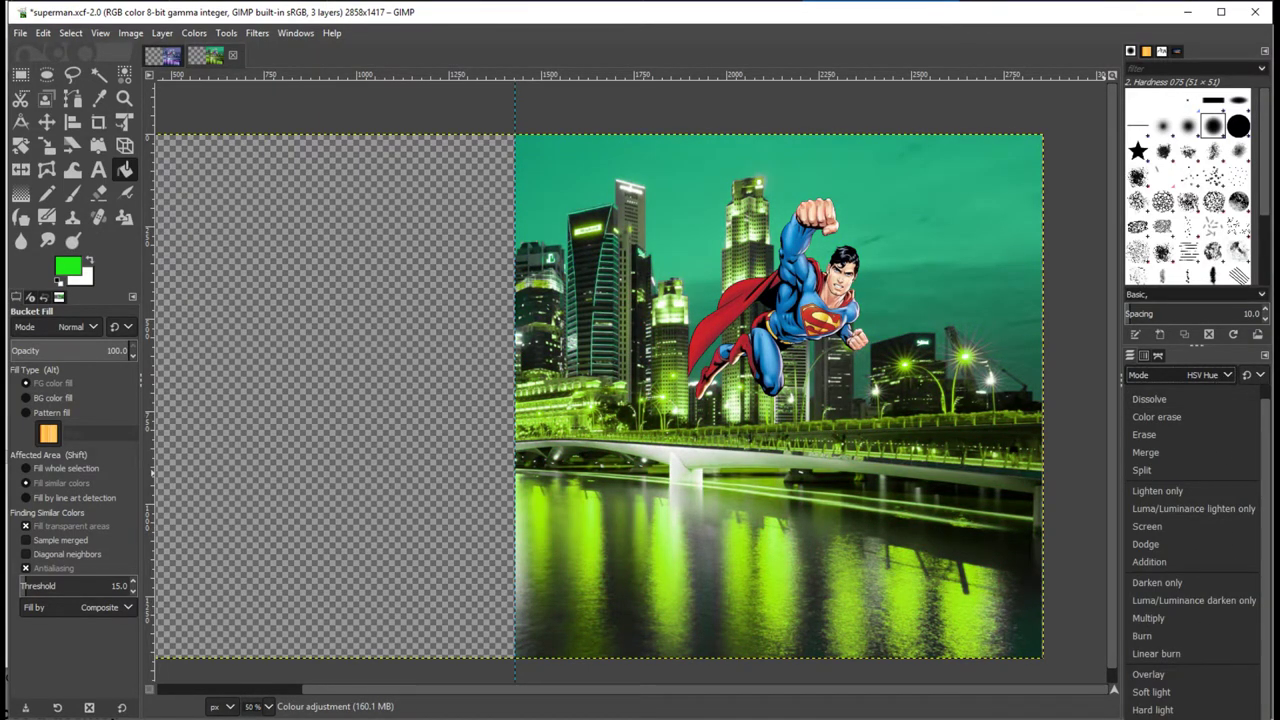
pyautogui.click(1250, 516)
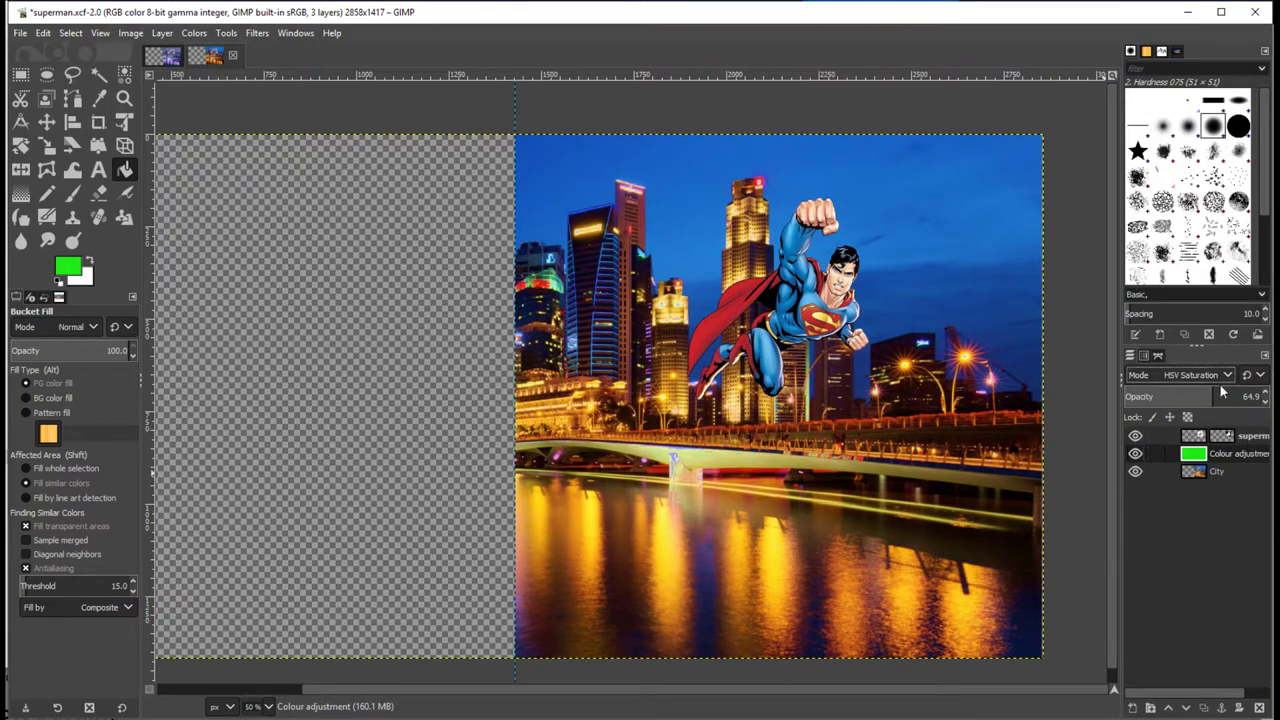
pyautogui.moveTo(1231, 396); pyautogui.dragTo(1262, 396)
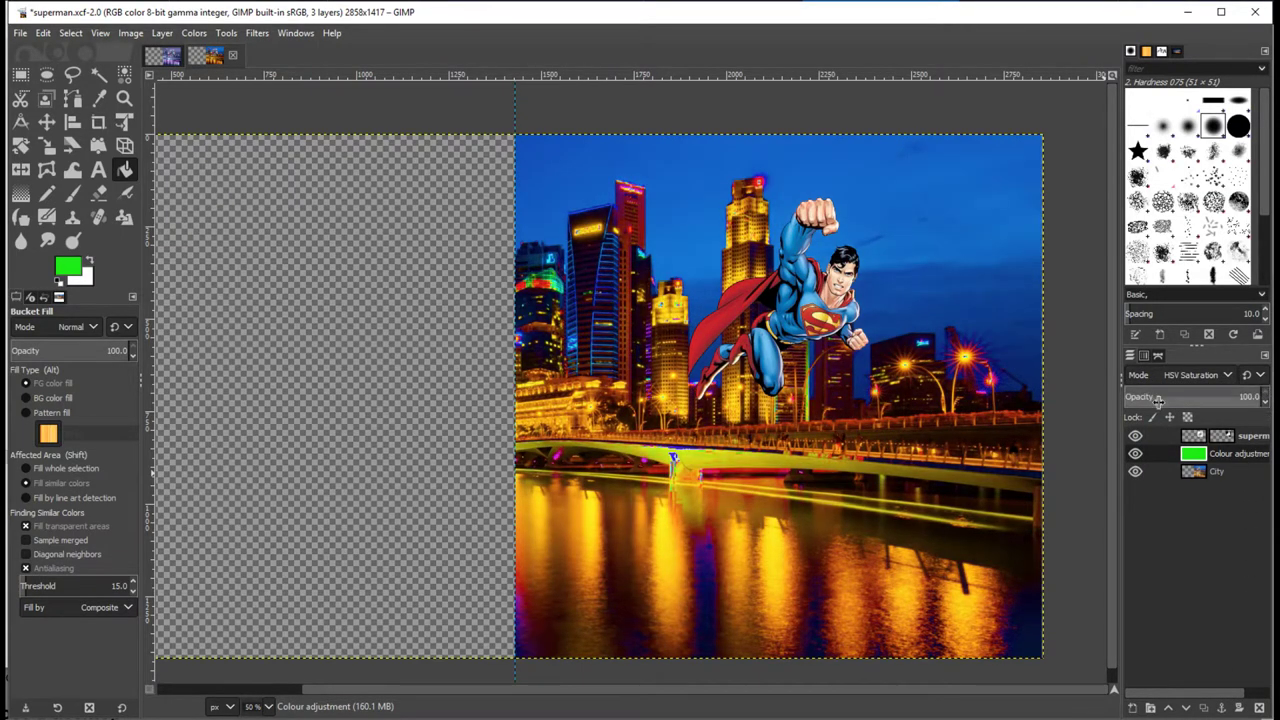
# Try the HSL Color and HSV Value blend modes, then settle on LCh Chroma
pyautogui.click(1198, 378)
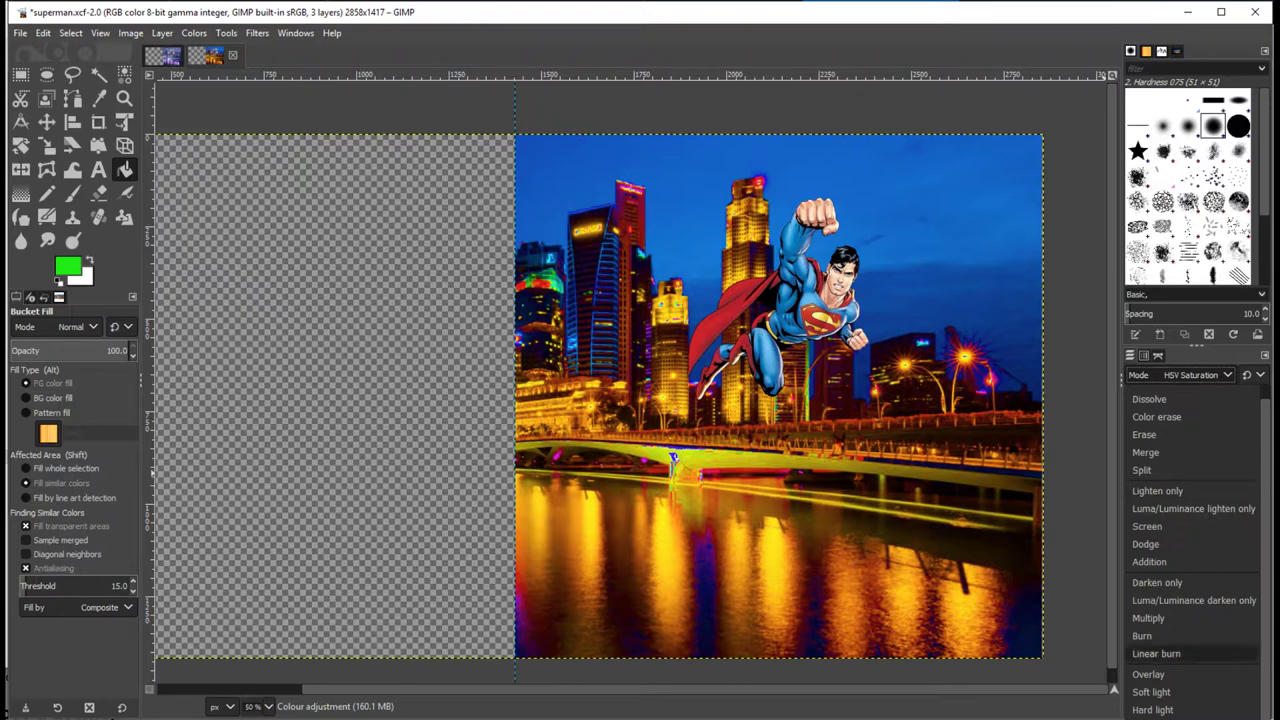
pyautogui.scroll(-3, 1190, 600)
pyautogui.click(1190, 560)
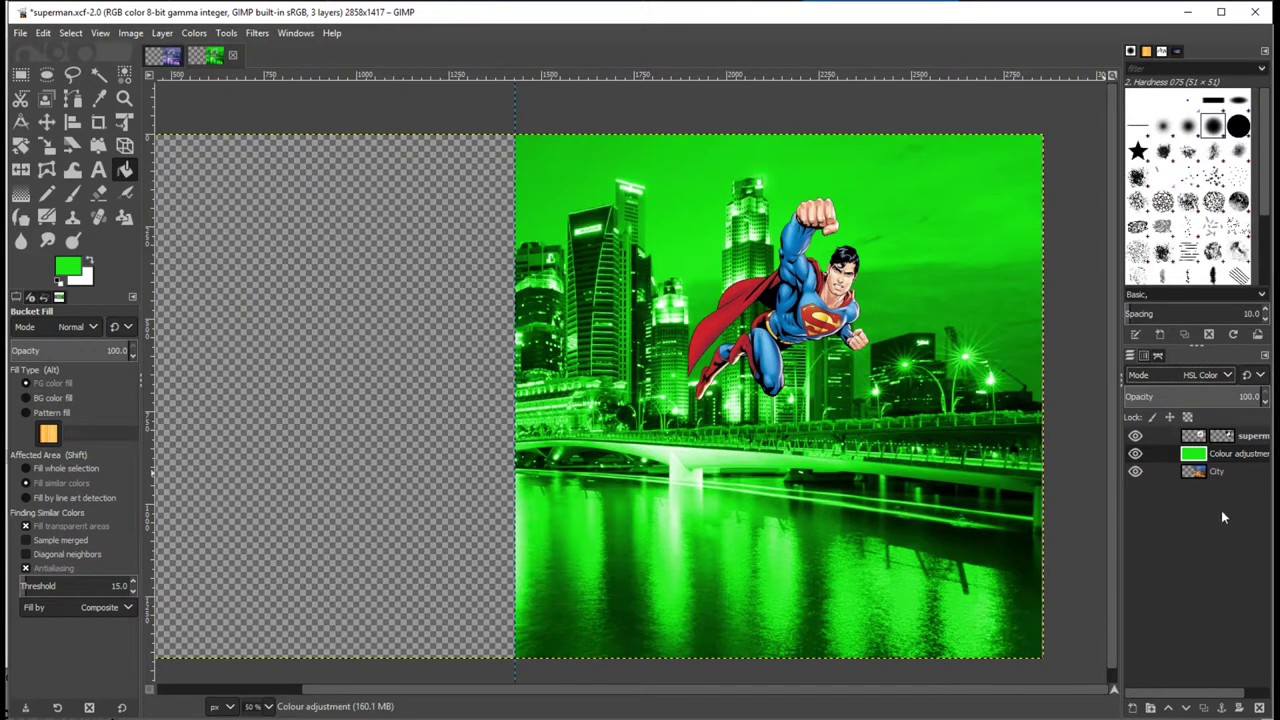
pyautogui.click(1199, 373)
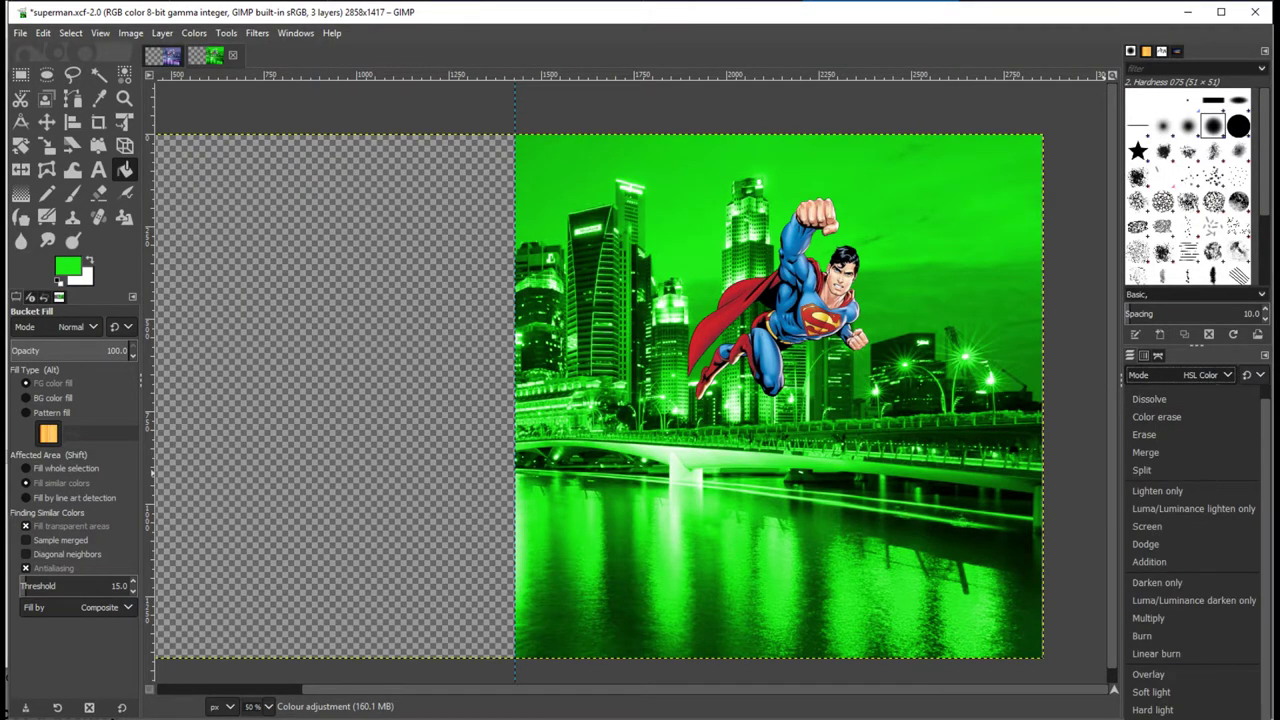
pyautogui.scroll(-3, 1190, 600)
pyautogui.click(1190, 600)
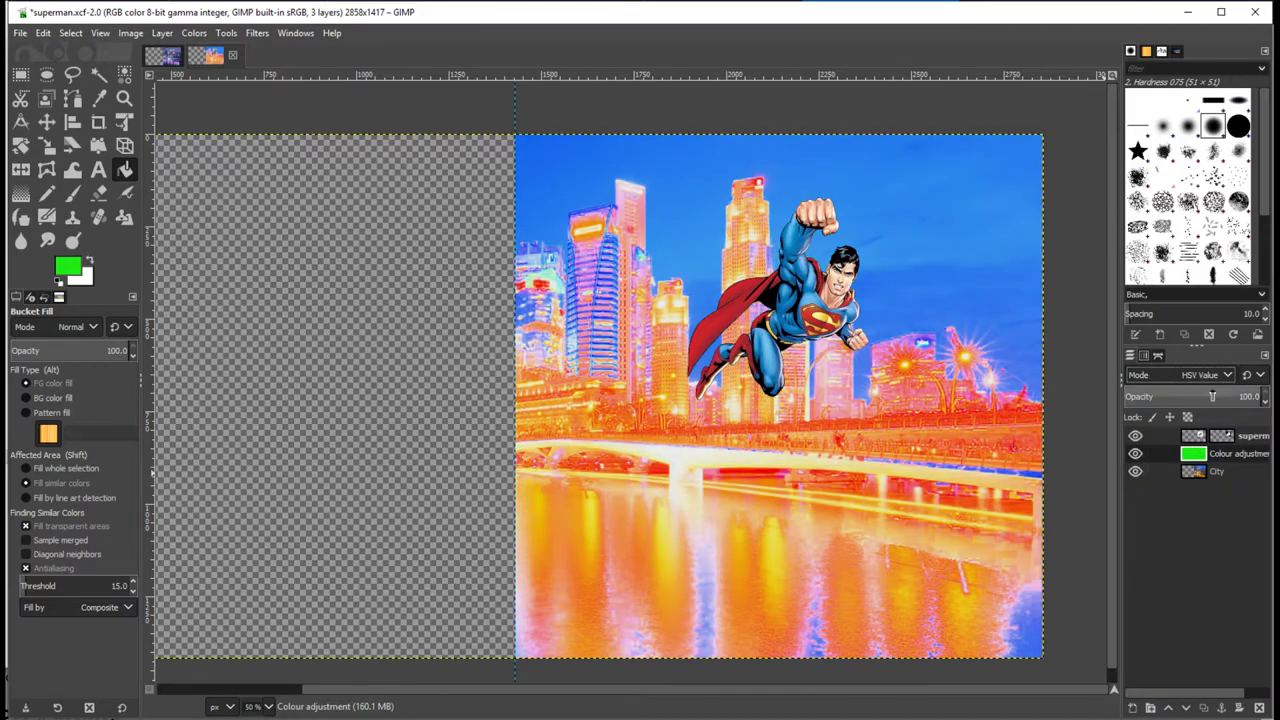
pyautogui.click(1210, 377)
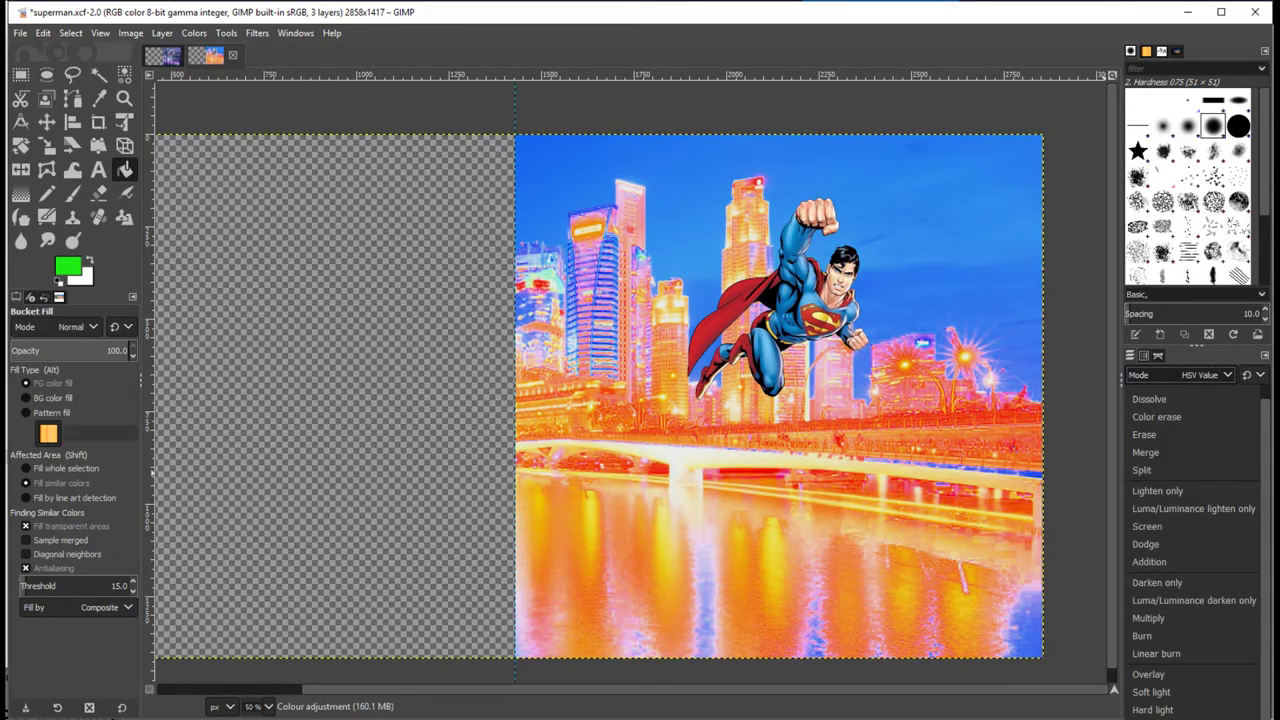
pyautogui.press('Down')
pyautogui.press('Down')
pyautogui.press('Return')
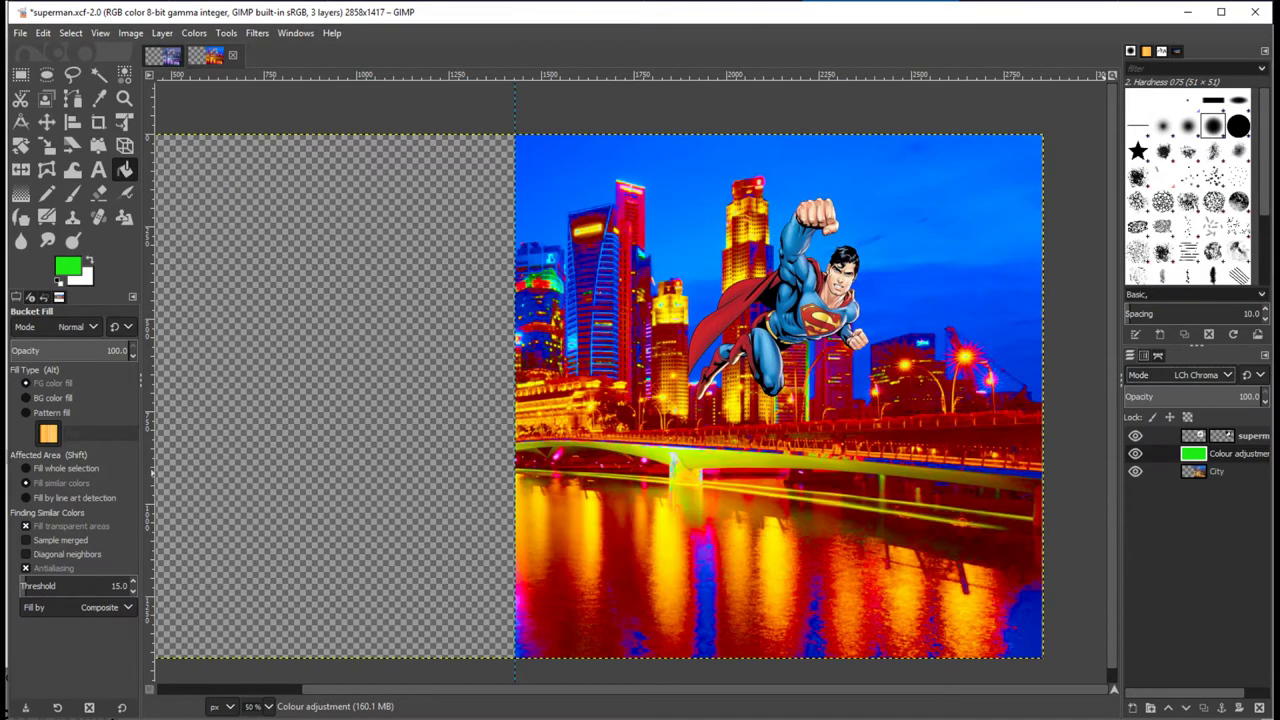
# Switch the green adjustment layer to LCh Color mode and start a new layer above the superman layer
pyautogui.click(1195, 375)
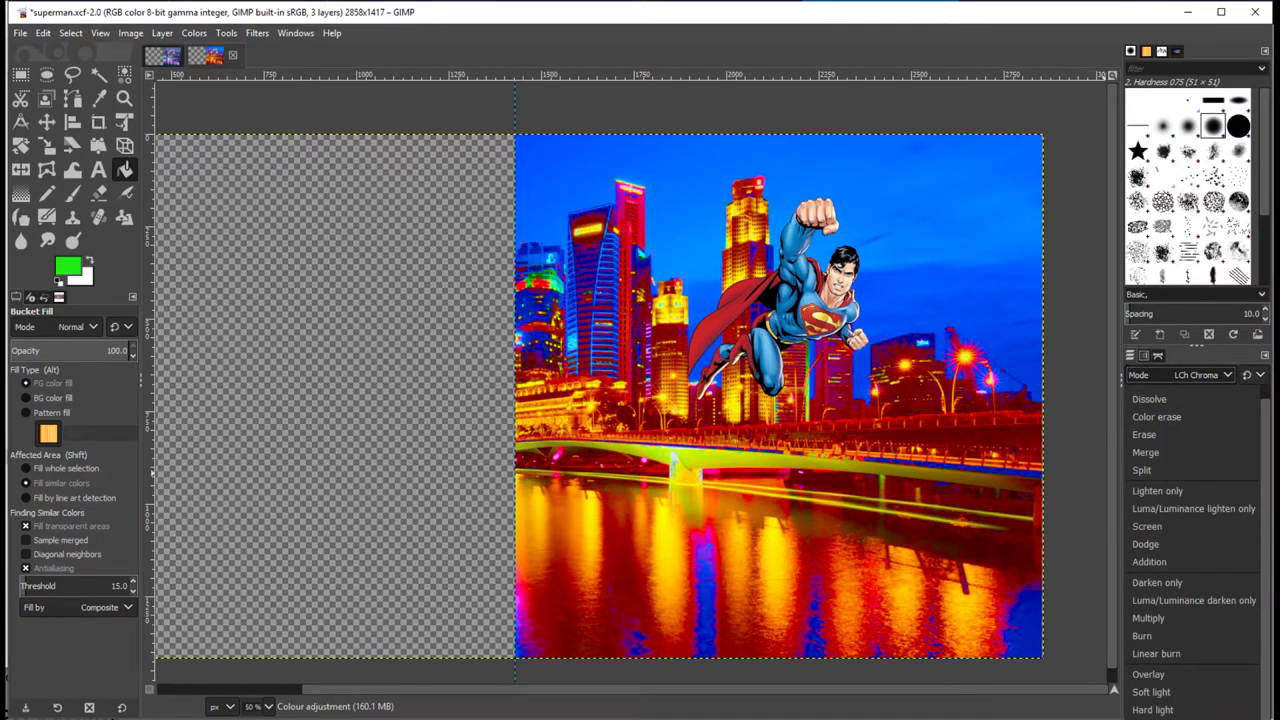
pyautogui.press('Down')
pyautogui.press('Return')
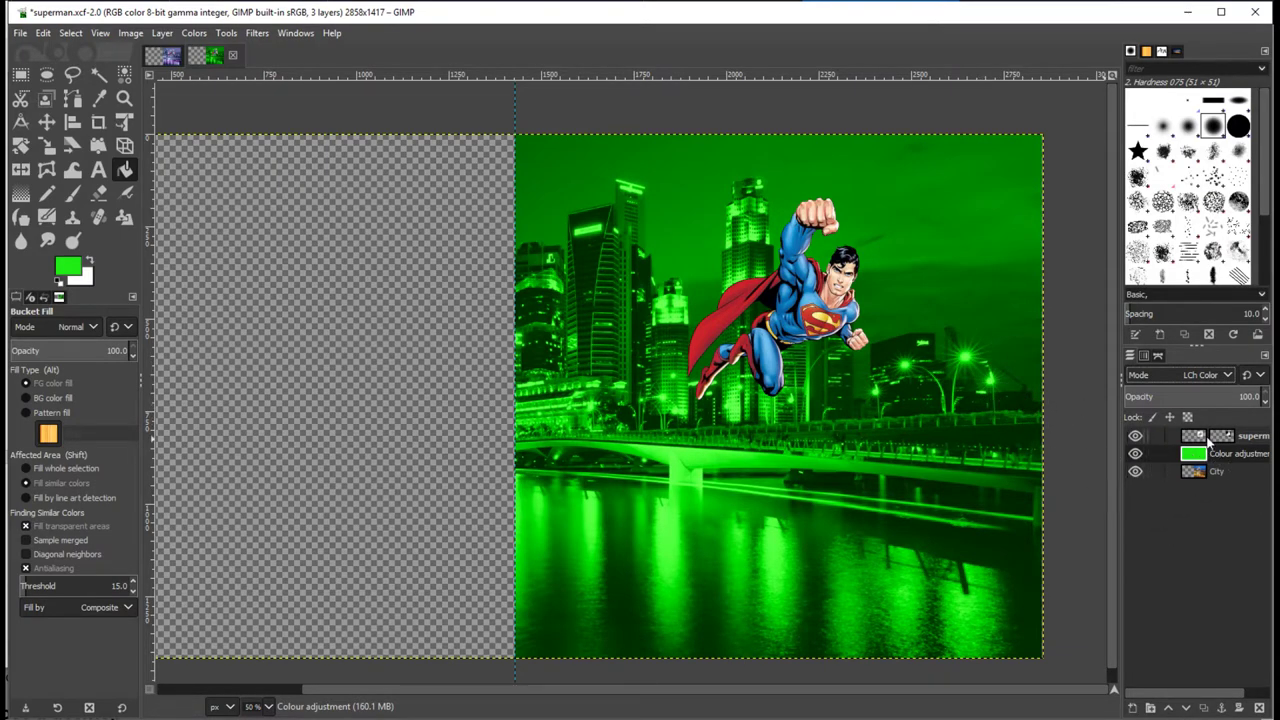
pyautogui.click(1254, 437)
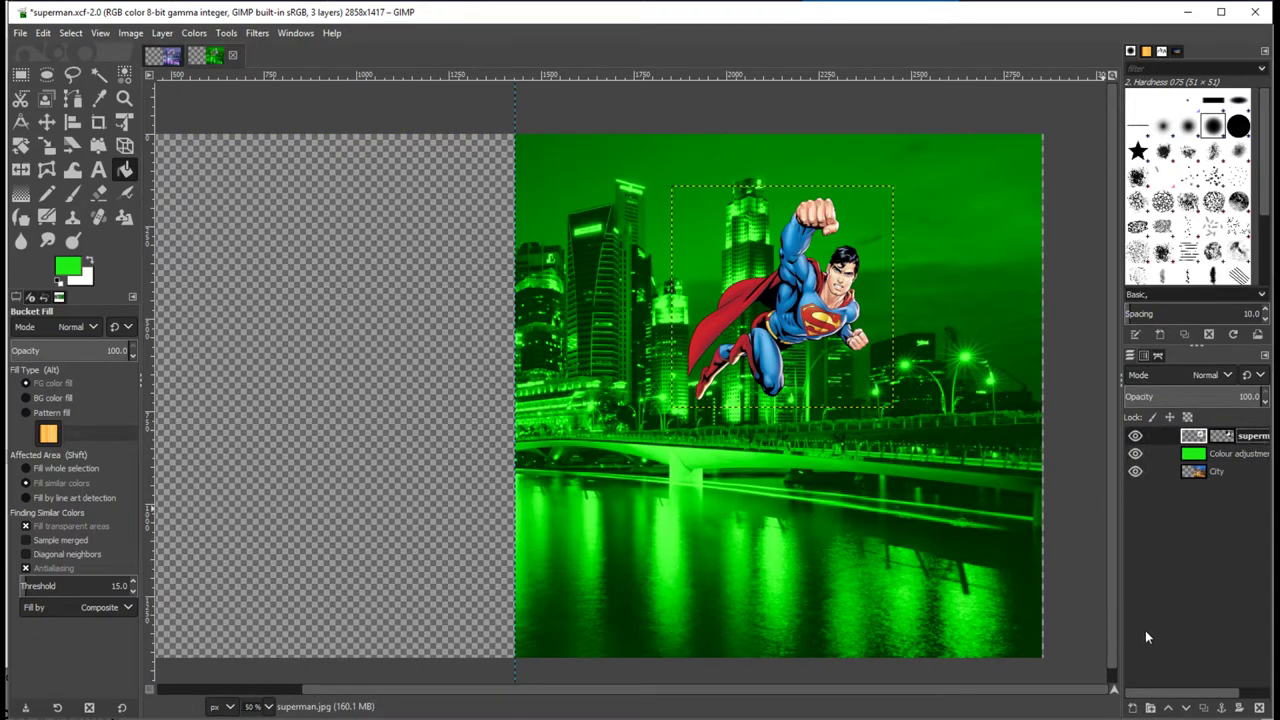
pyautogui.click(1133, 708)
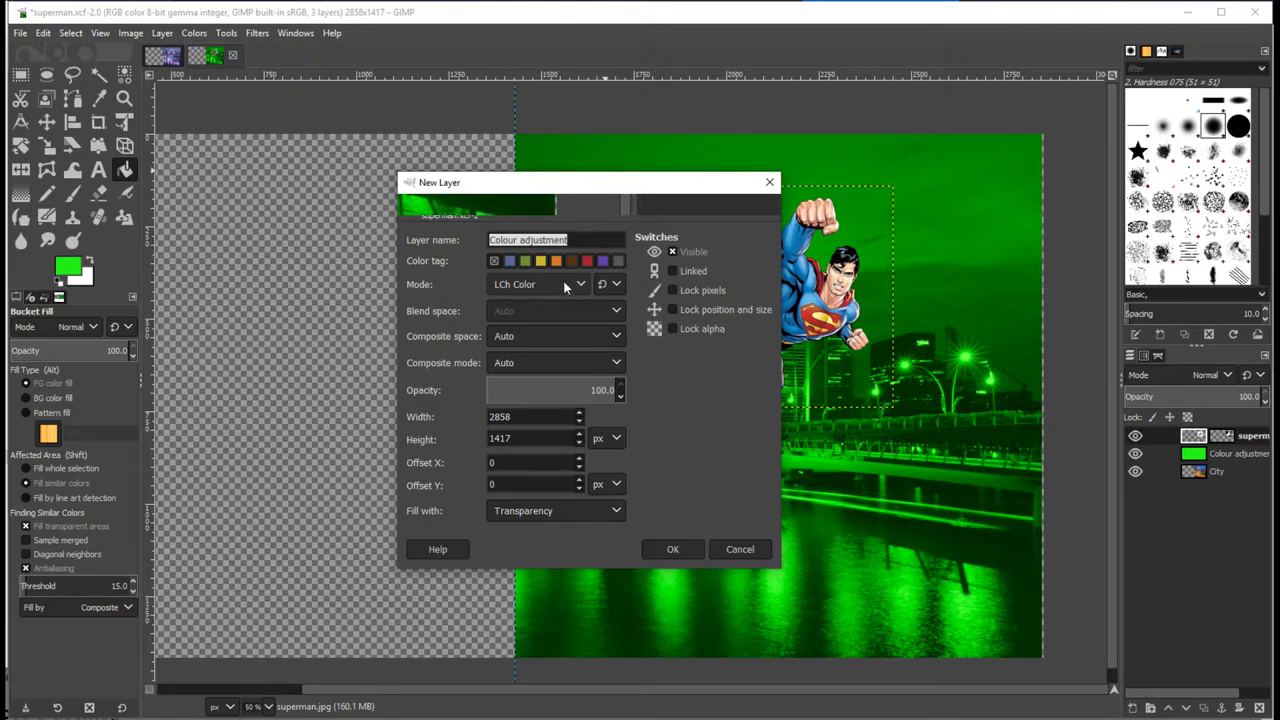
# In the New Layer dialog, choose Normal mode, rename the layer Title, and confirm
pyautogui.click(563, 280)
pyautogui.click(522, 304)
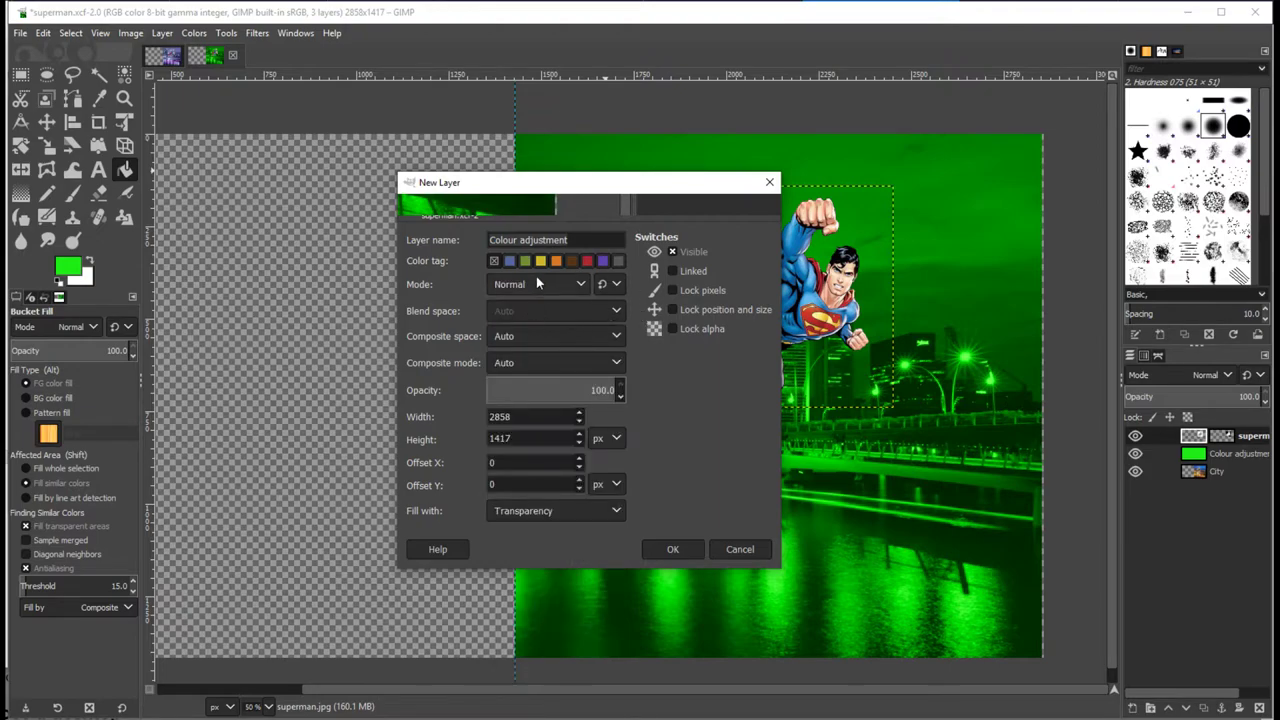
pyautogui.click(577, 240)
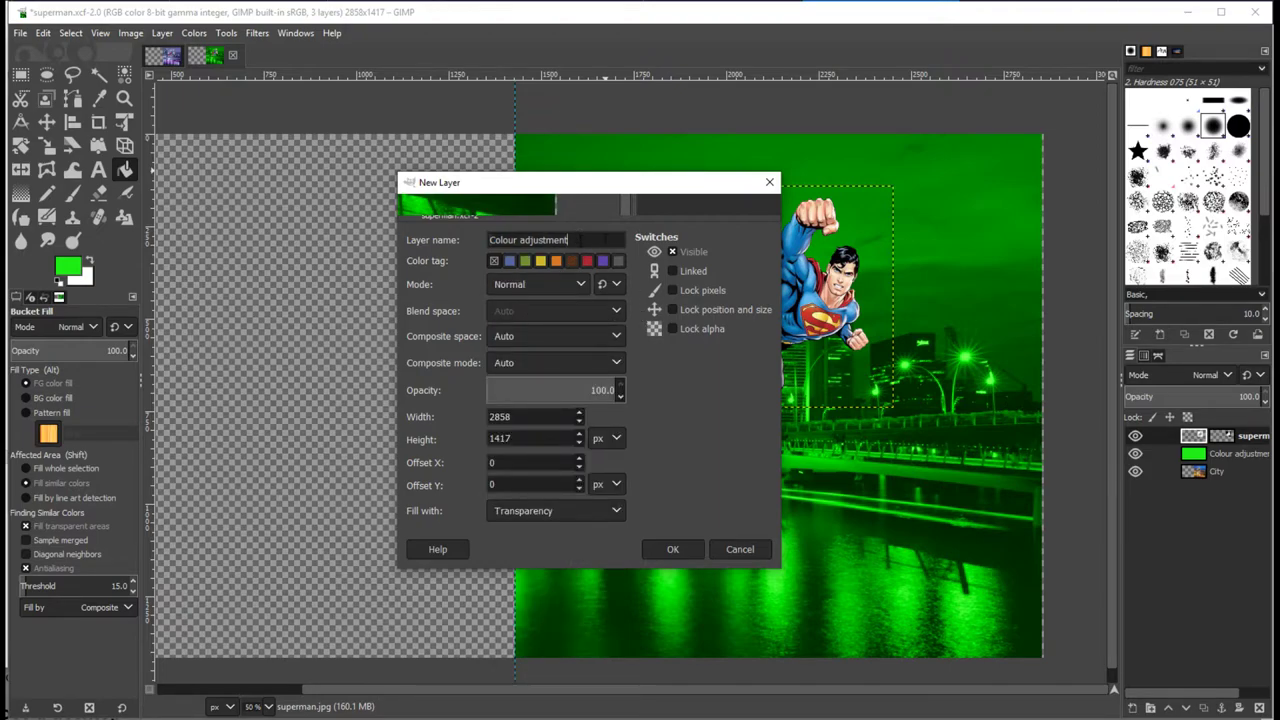
pyautogui.moveTo(577, 240); pyautogui.dragTo(475, 237)
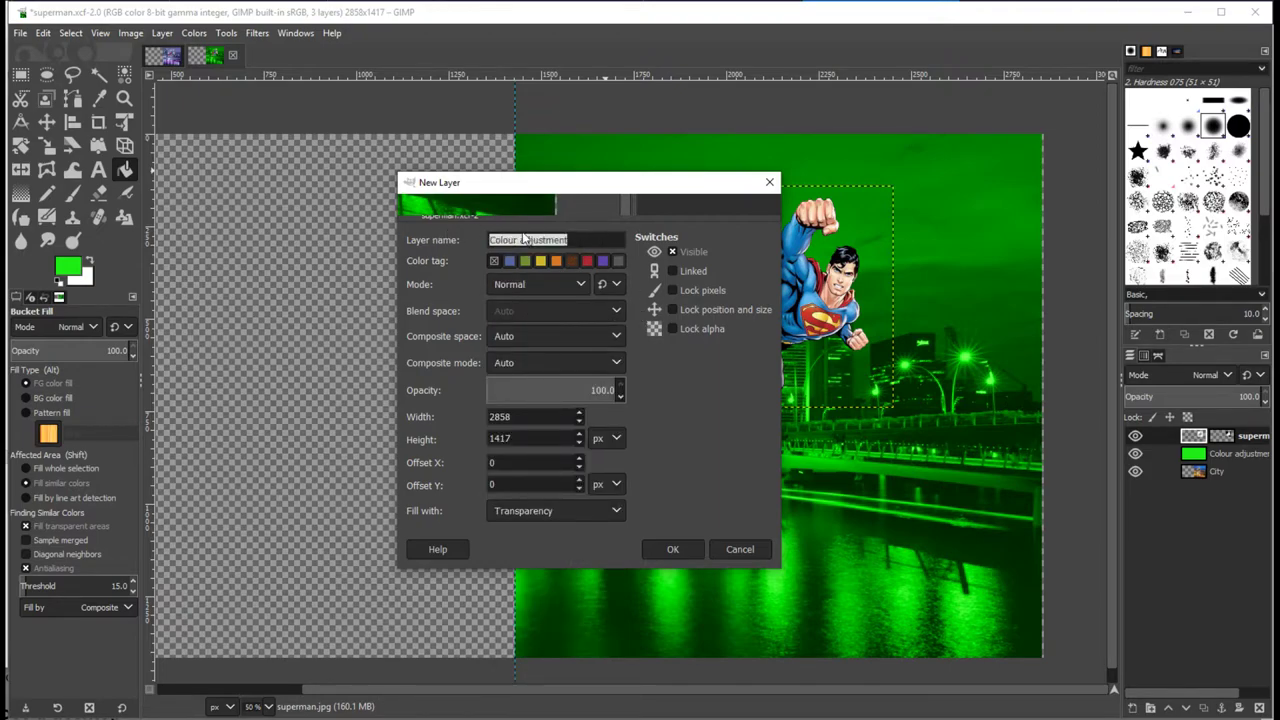
pyautogui.write('Text')
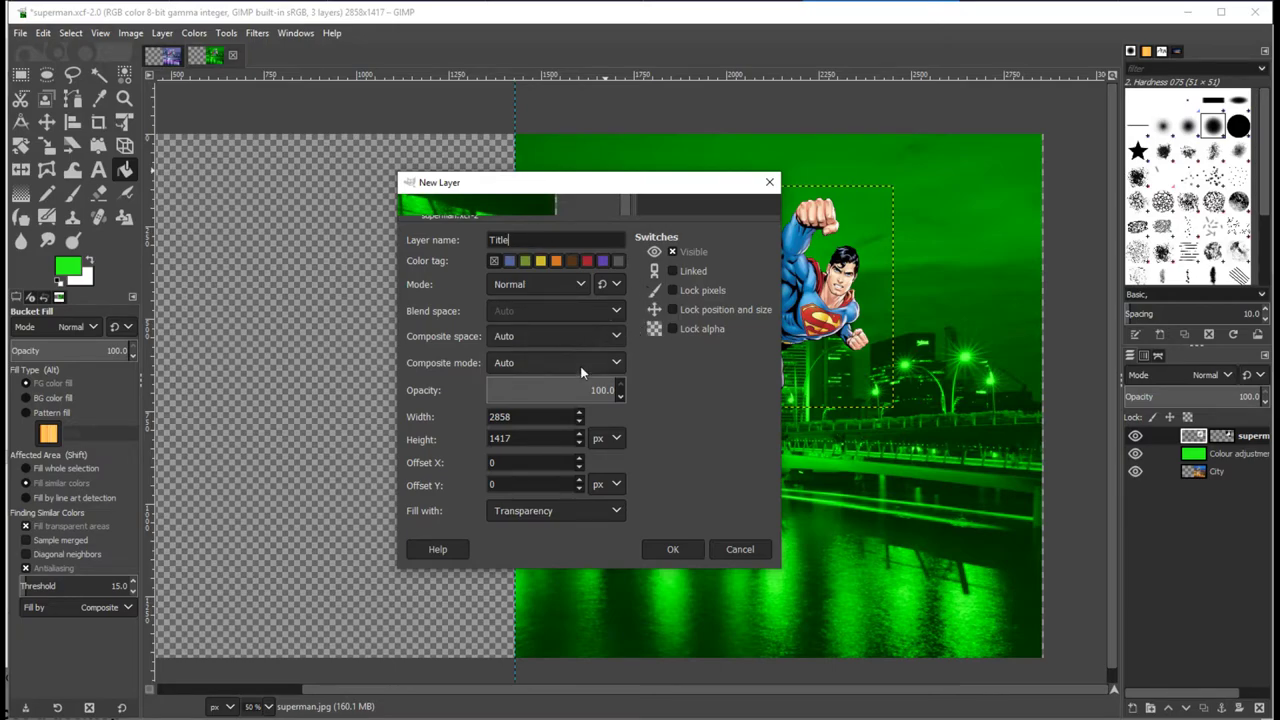
pyautogui.click(676, 549)
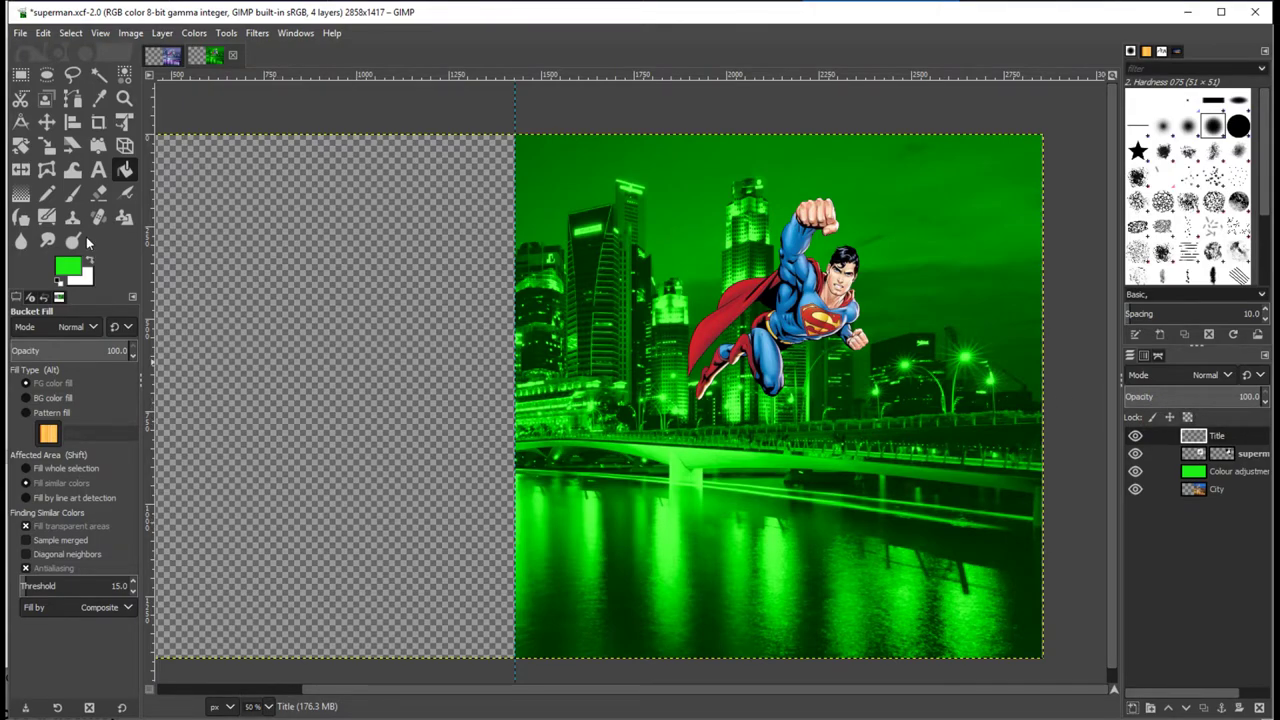
# Draw a text box over the lower city and water, and check the font list
pyautogui.click(97, 173)
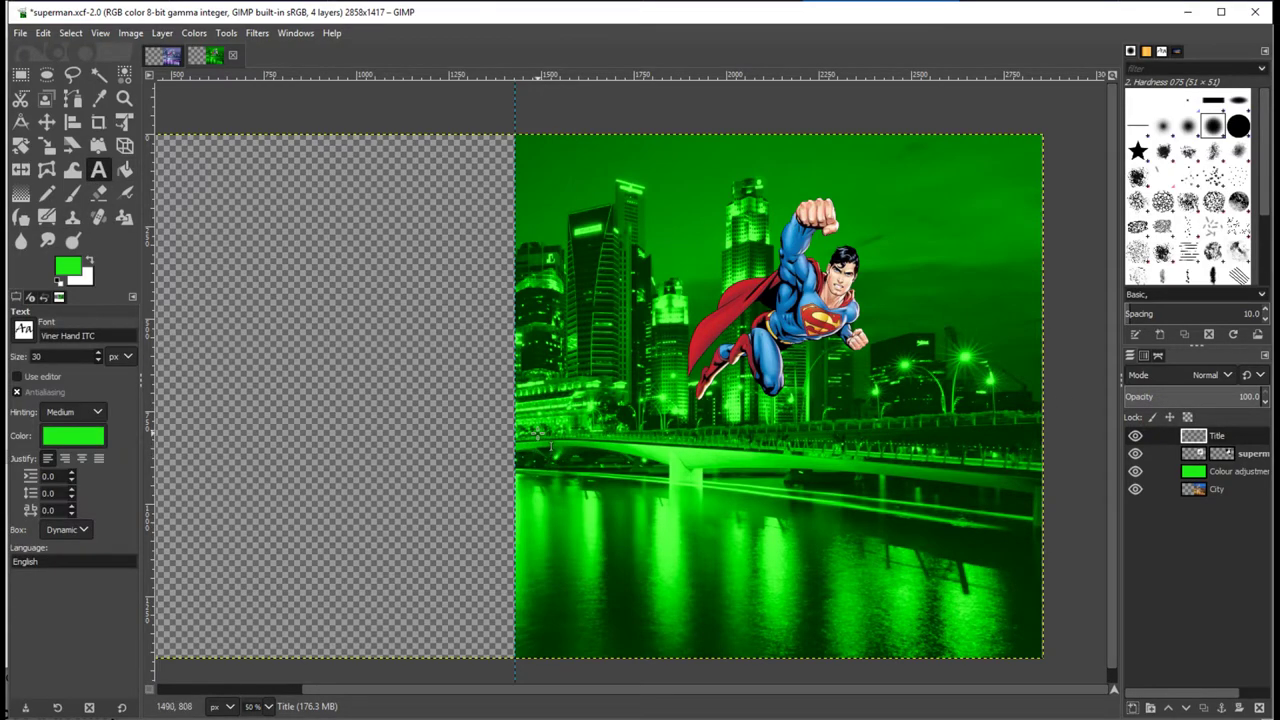
pyautogui.moveTo(538, 433); pyautogui.dragTo(1020, 597)
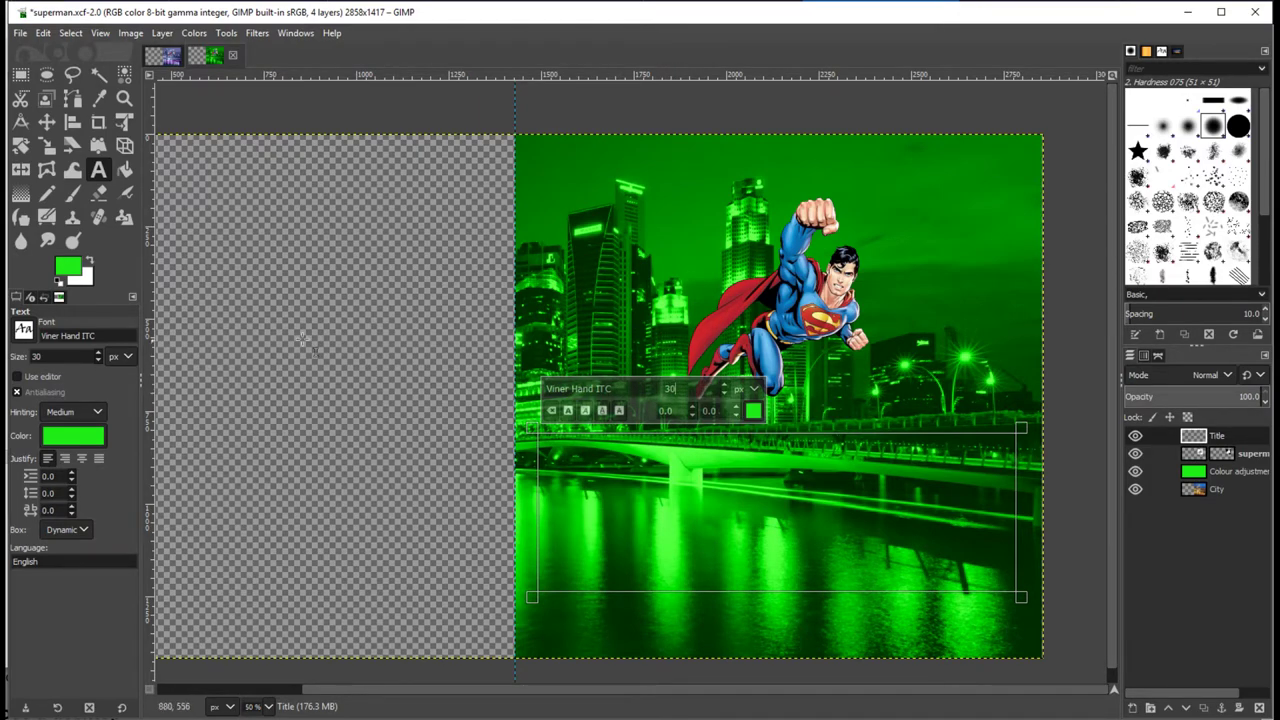
pyautogui.click(25, 333)
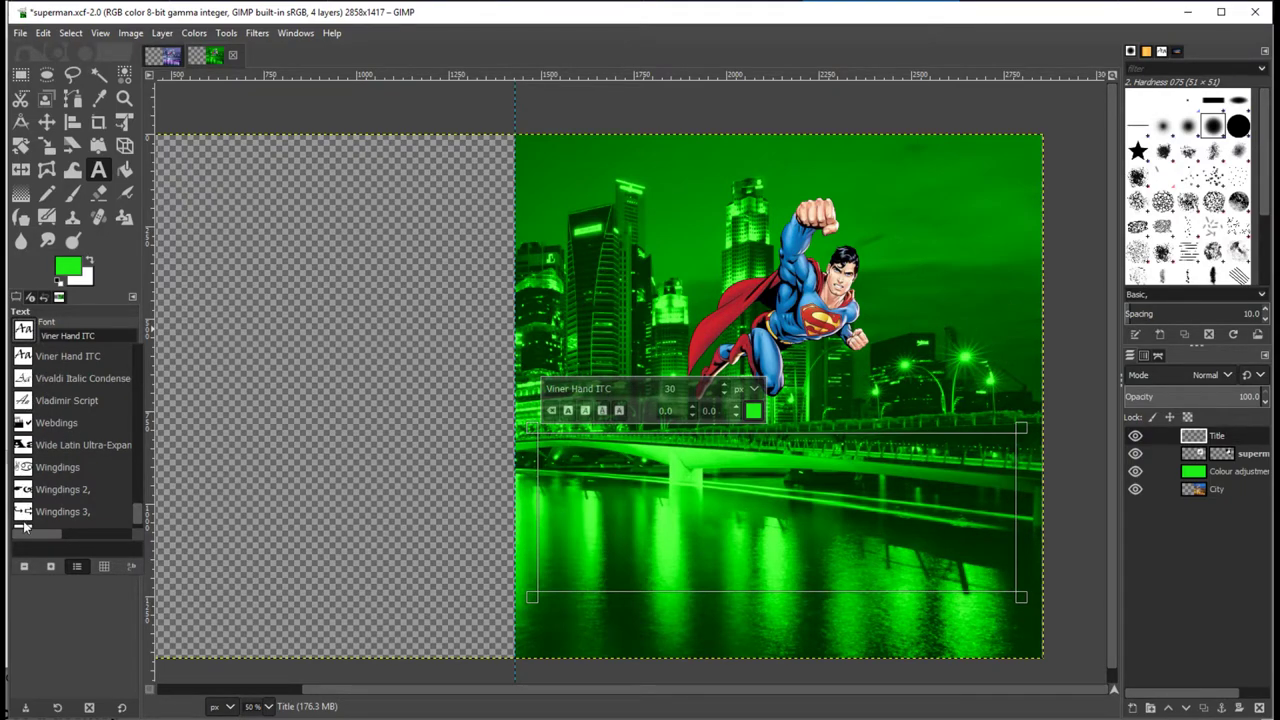
pyautogui.click(35, 332)
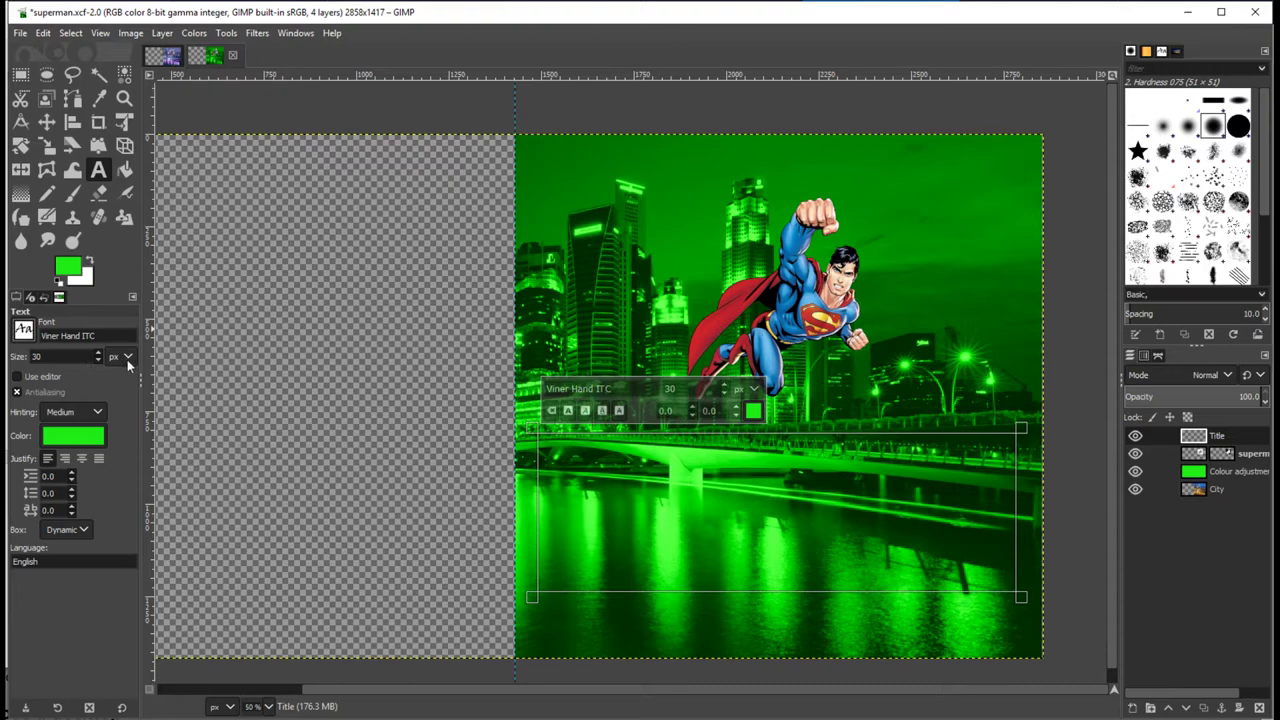
# Change the text size unit from px to pt and select the size value
pyautogui.click(752, 391)
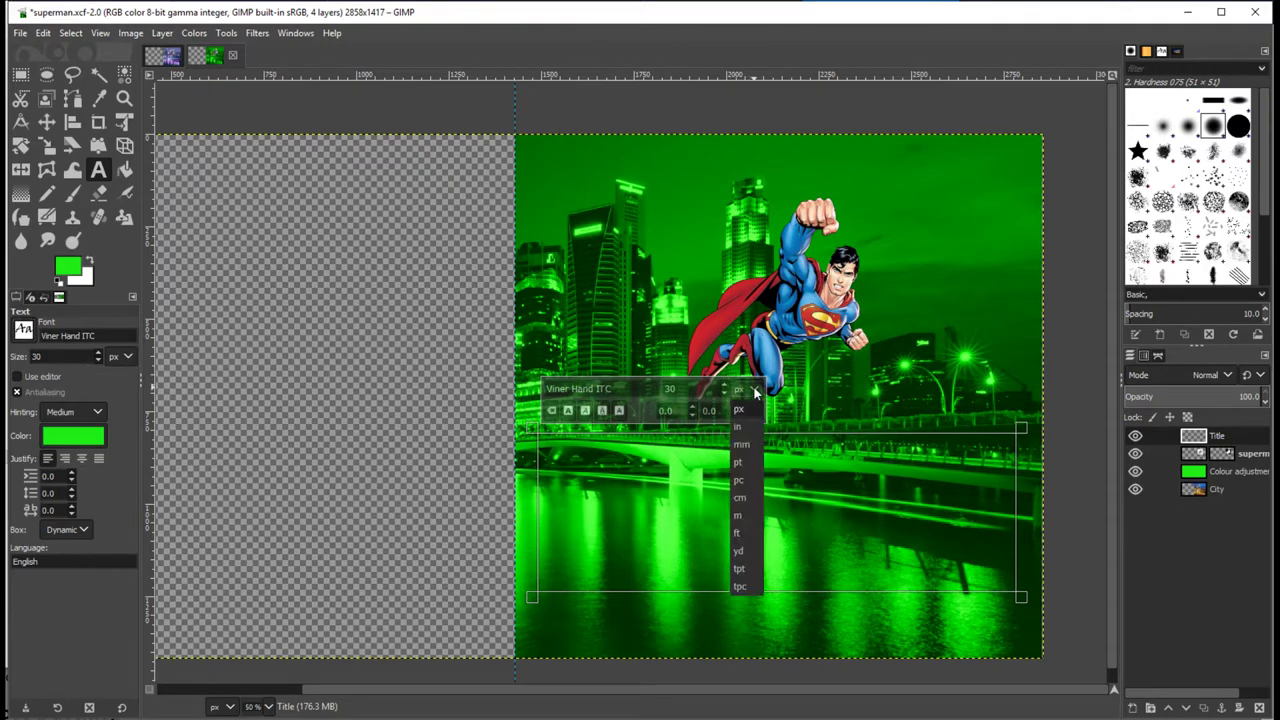
pyautogui.click(751, 464)
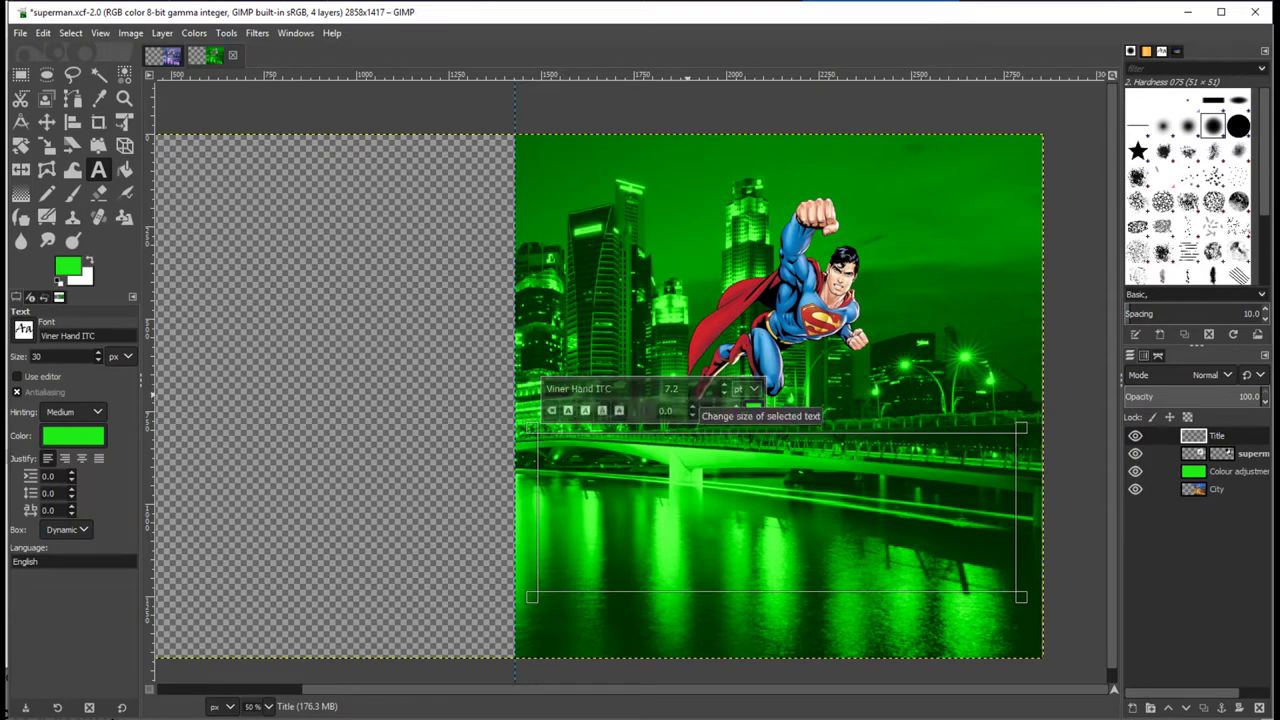
pyautogui.doubleClick(671, 389)
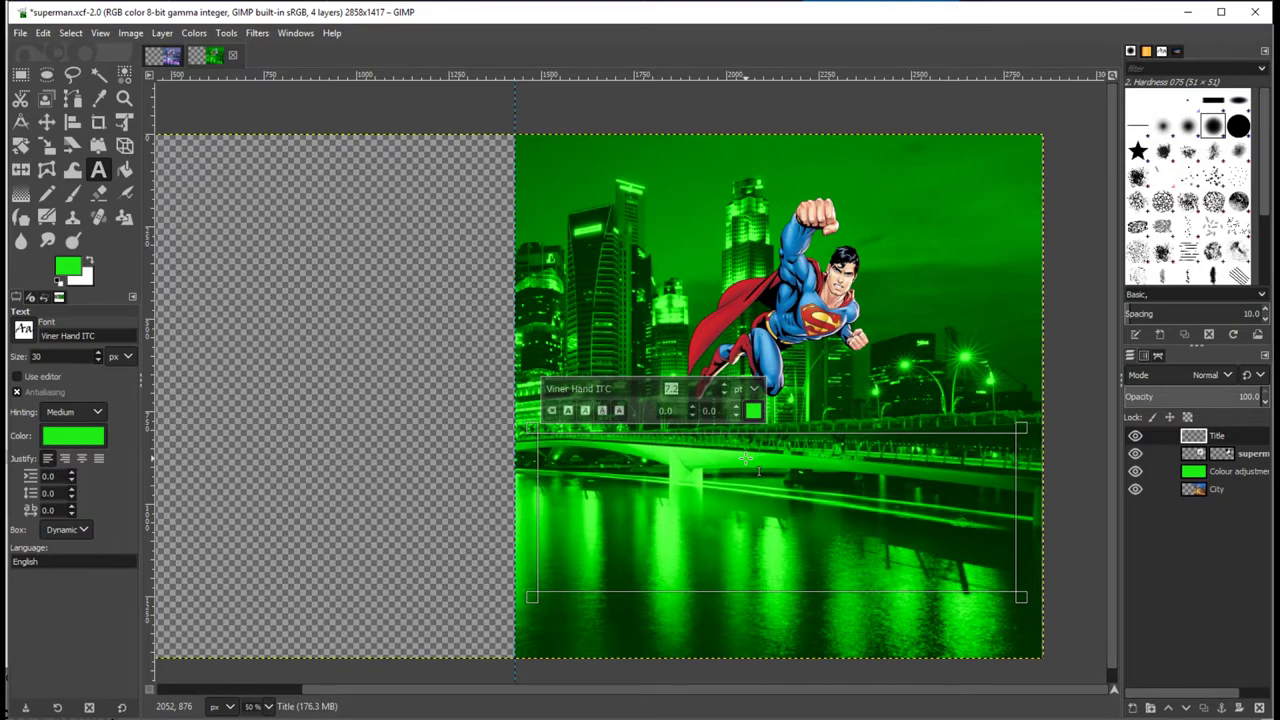
# Type 'Superman' at 72 pt, then shrink the selected text to 61 pt
pyautogui.write('72')
pyautogui.press('Return')
pyautogui.write('Su')
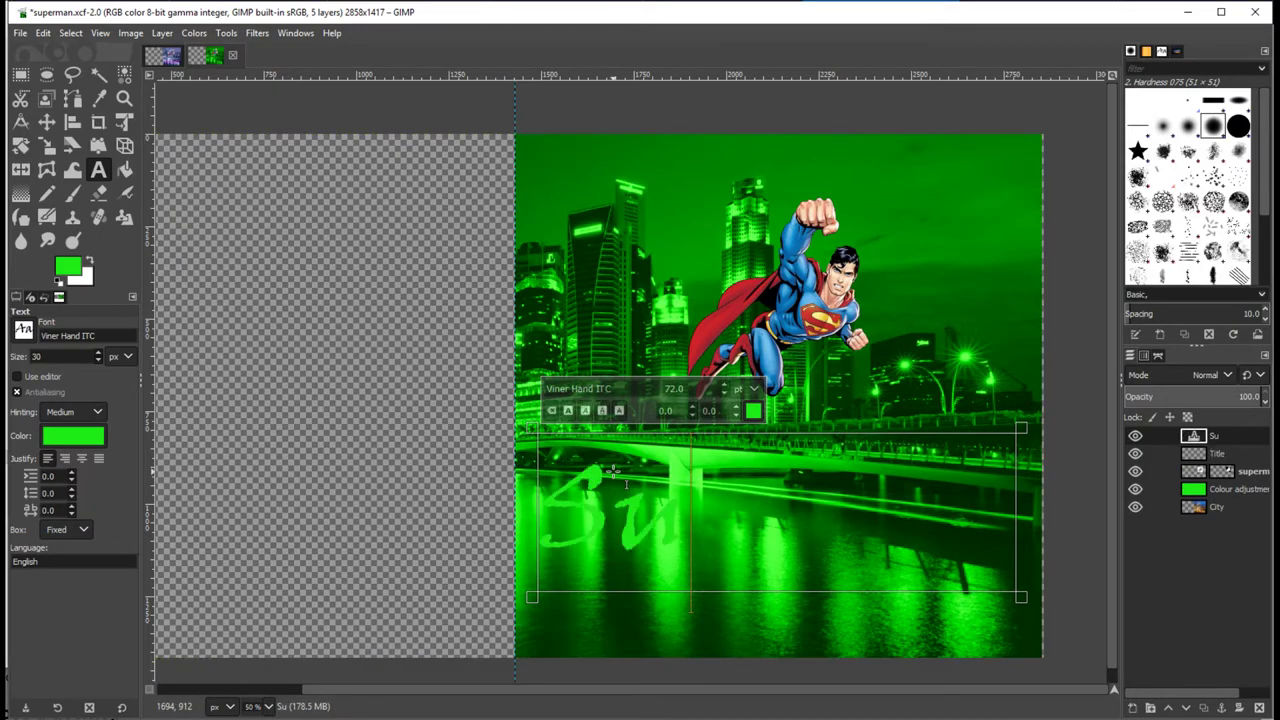
pyautogui.write('perman')
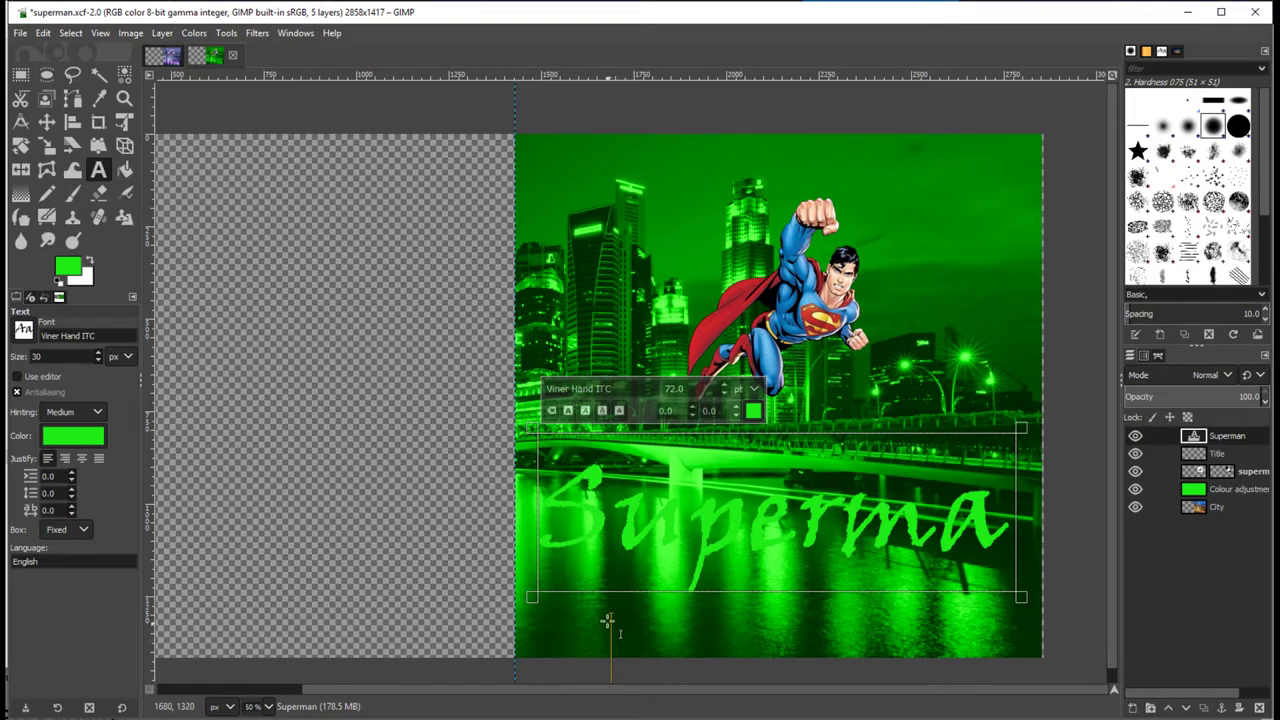
pyautogui.moveTo(548, 500); pyautogui.dragTo(1008, 612)
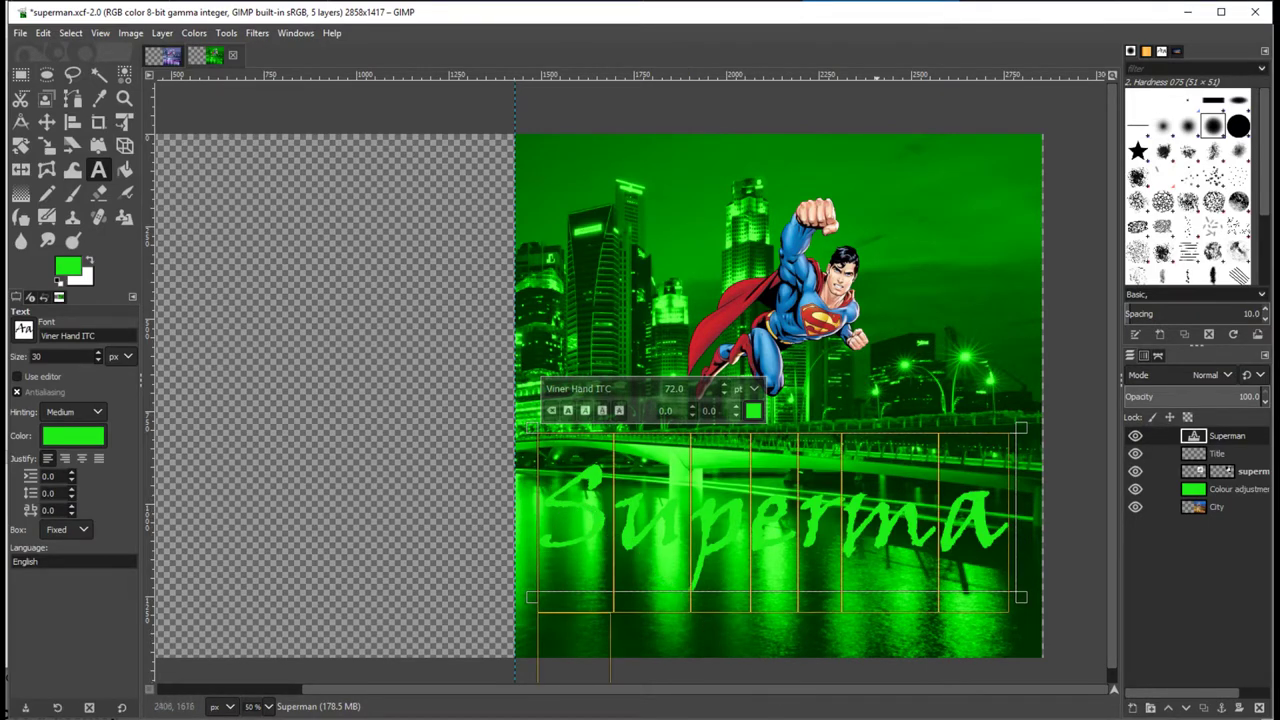
pyautogui.click(725, 392)
pyautogui.click(725, 392)
pyautogui.click(725, 392)
pyautogui.click(726, 395)
pyautogui.click(726, 395)
pyautogui.click(726, 395)
pyautogui.click(726, 395)
pyautogui.click(726, 395)
pyautogui.click(726, 395)
pyautogui.click(726, 395)
pyautogui.click(726, 395)
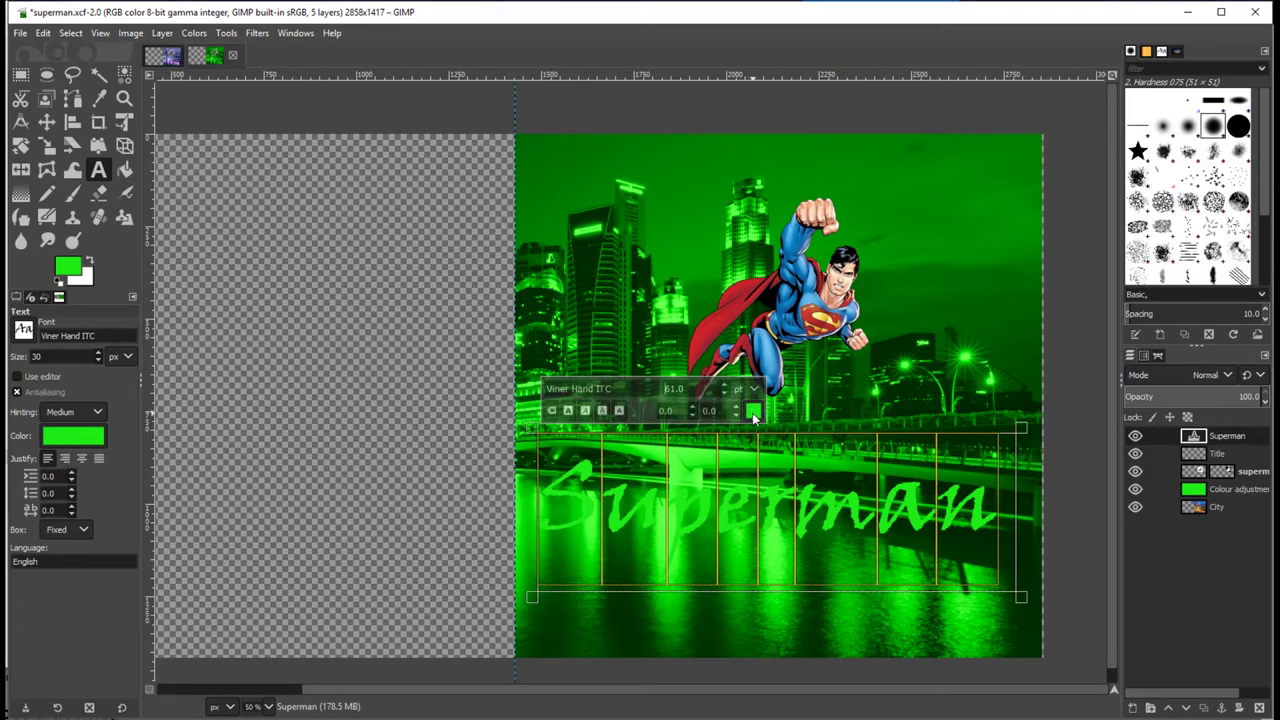
# Make the selected Superman text black (000000)
pyautogui.click(752, 413)
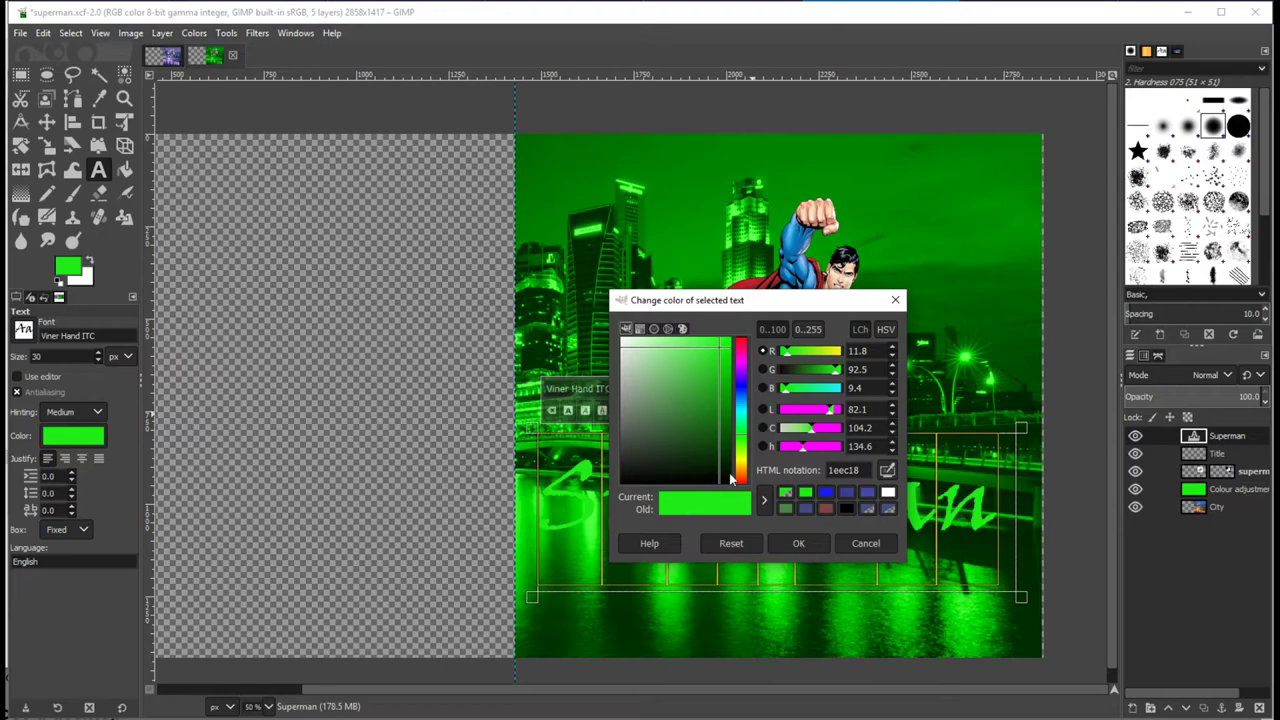
pyautogui.moveTo(692, 390); pyautogui.dragTo(690, 484)
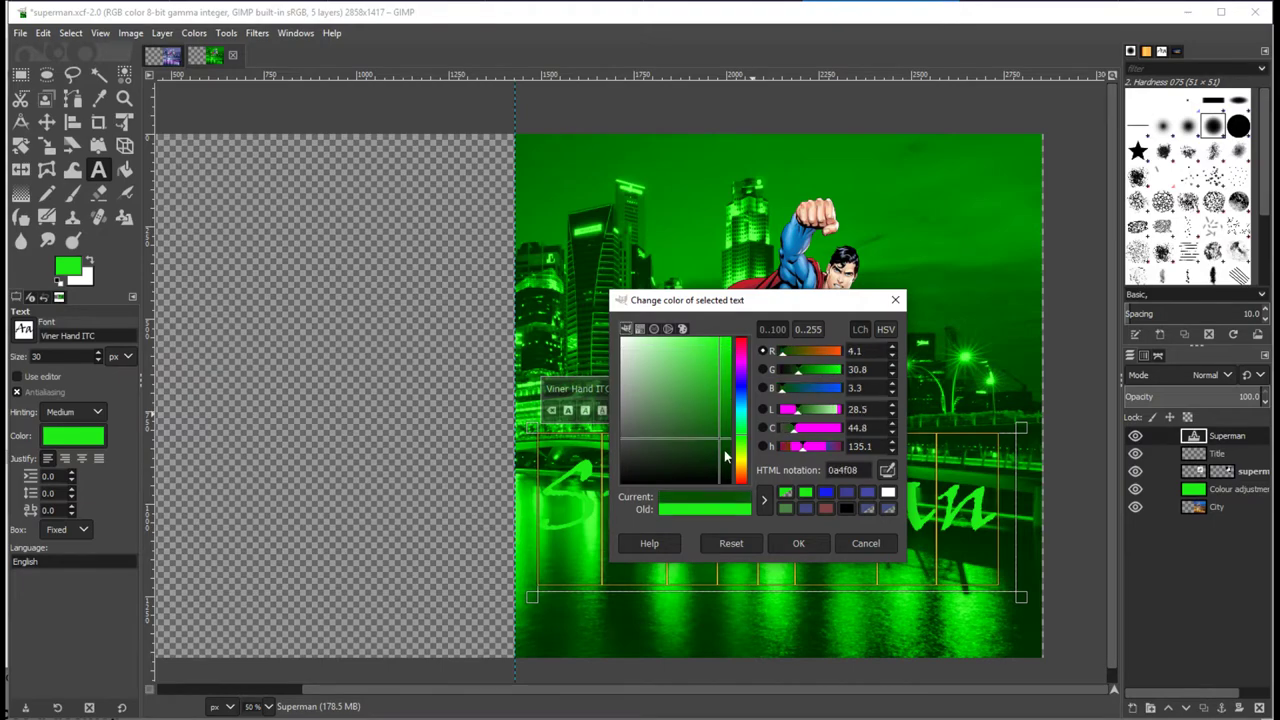
pyautogui.click(790, 543)
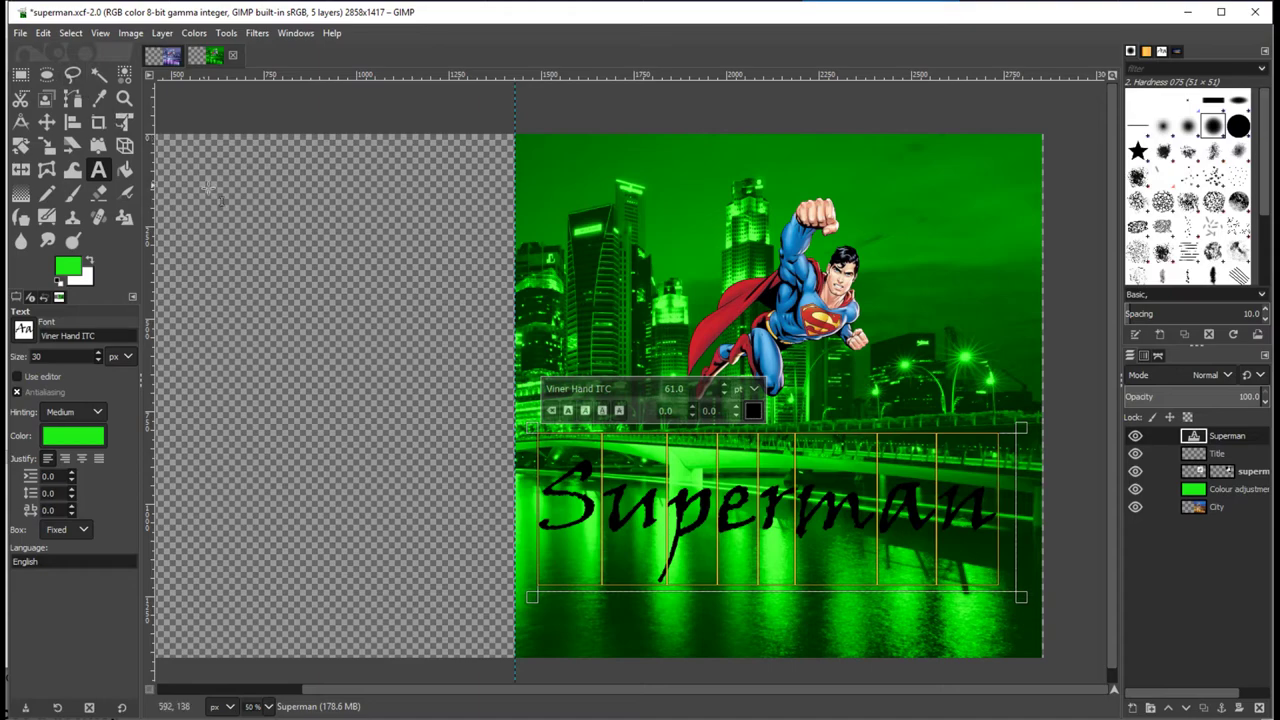
# Drag the Superman text lower with the Move tool and make its layer active again
pyautogui.click(46, 121)
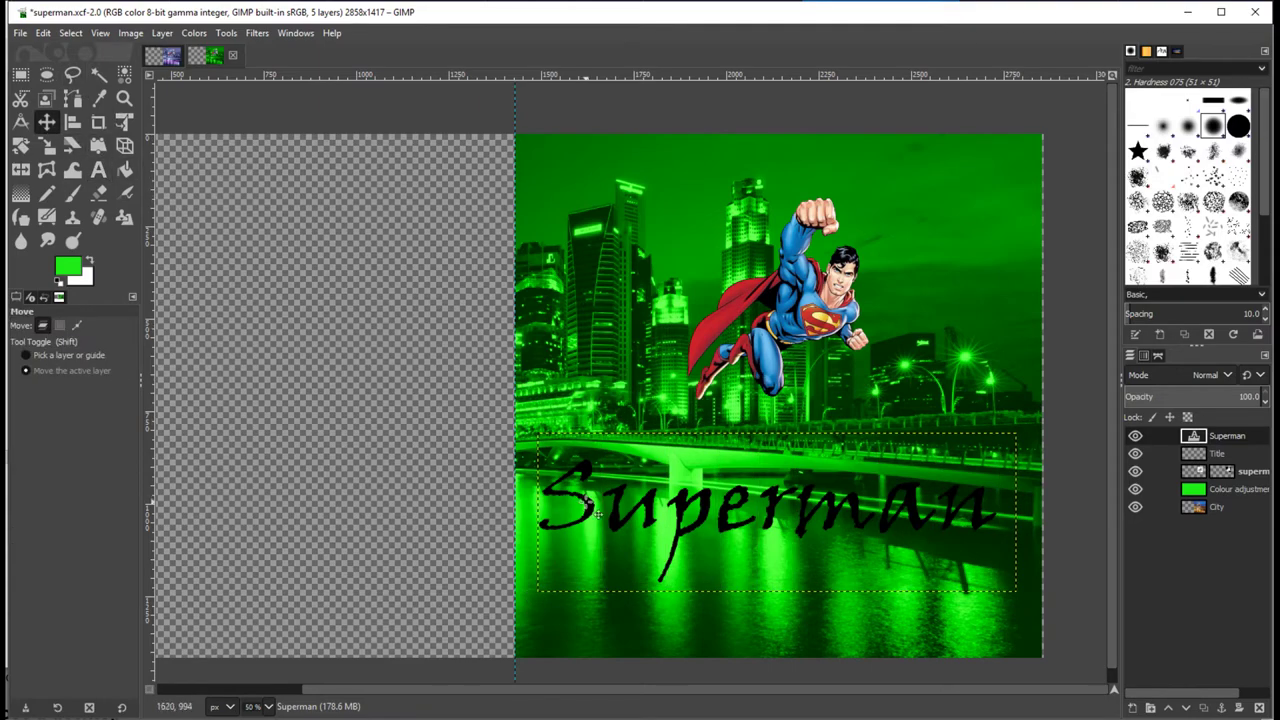
pyautogui.moveTo(598, 514); pyautogui.dragTo(603, 555)
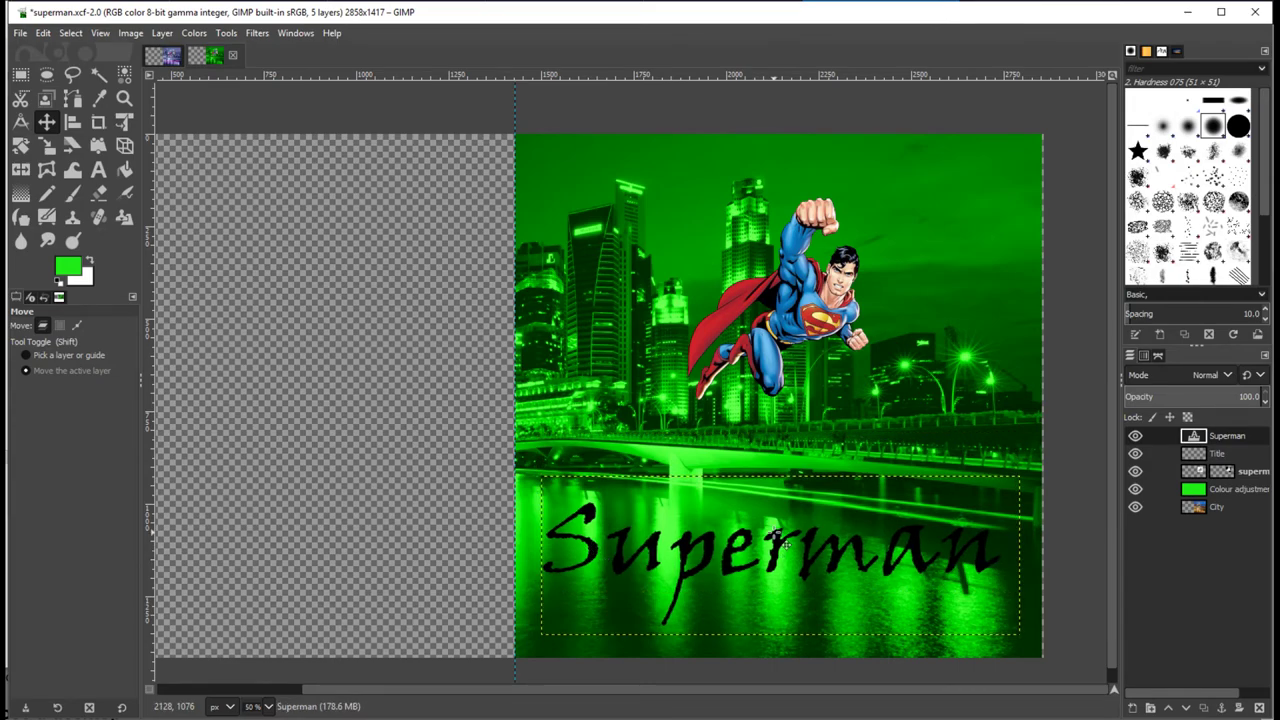
pyautogui.click(1219, 456)
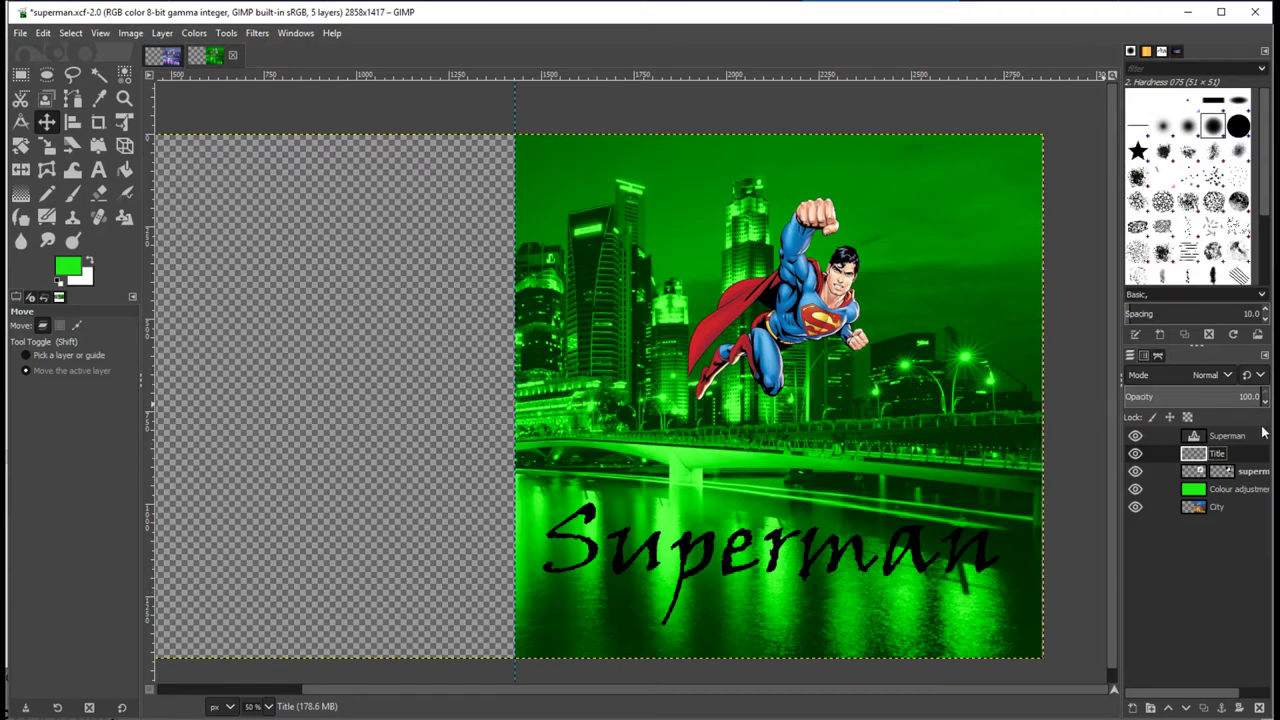
pyautogui.press('pageup')
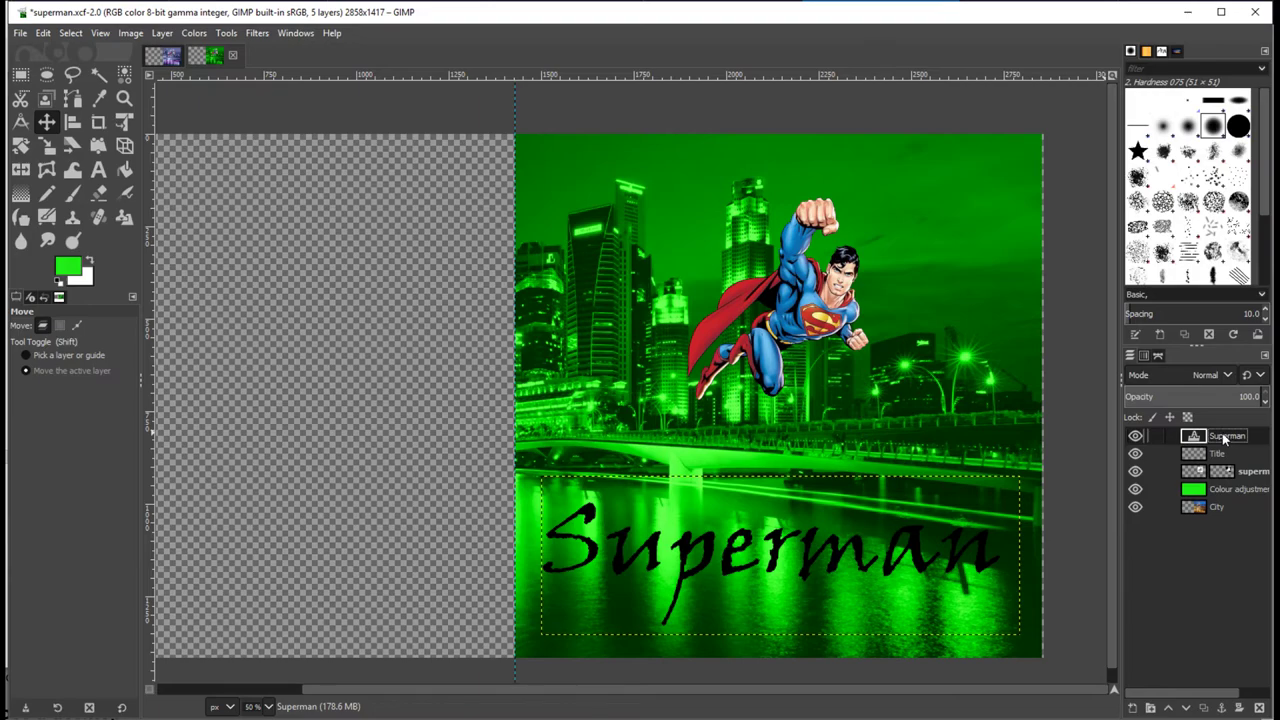
# Preview a Drop Shadow on the Superman text with opacity about 0.94 and blur 8.91
pyautogui.click(258, 34)
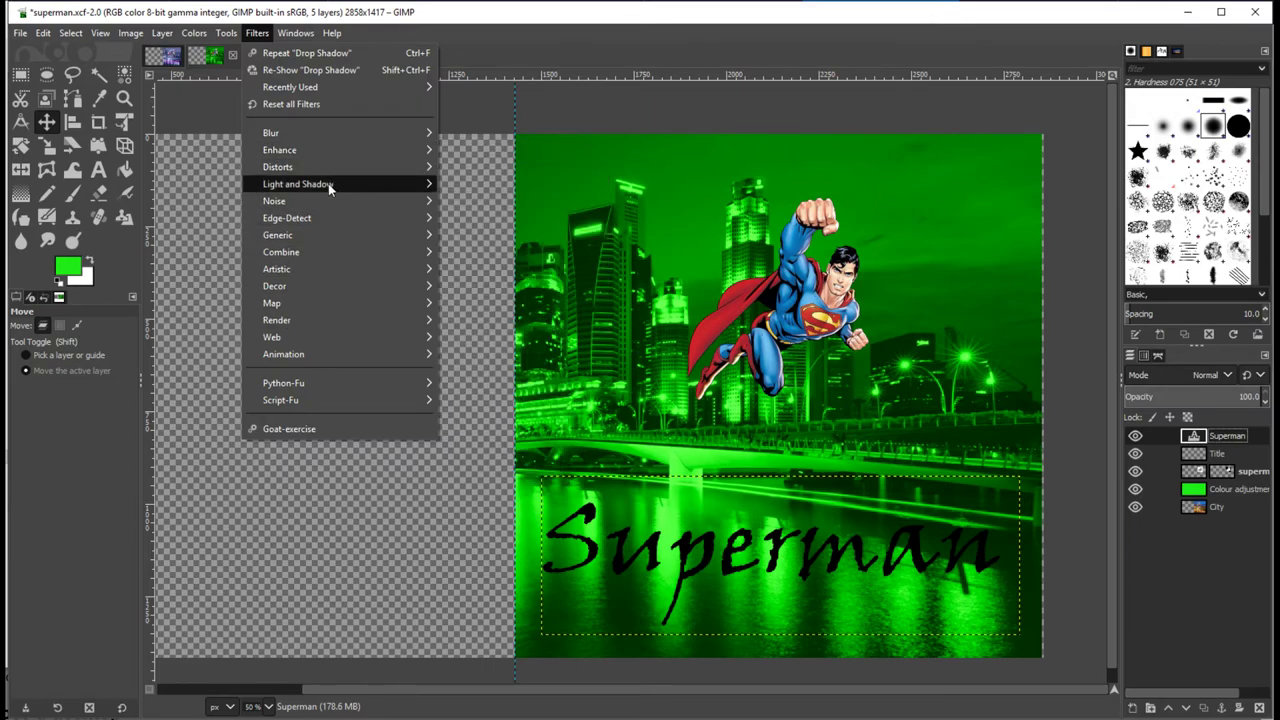
pyautogui.moveTo(328, 183)
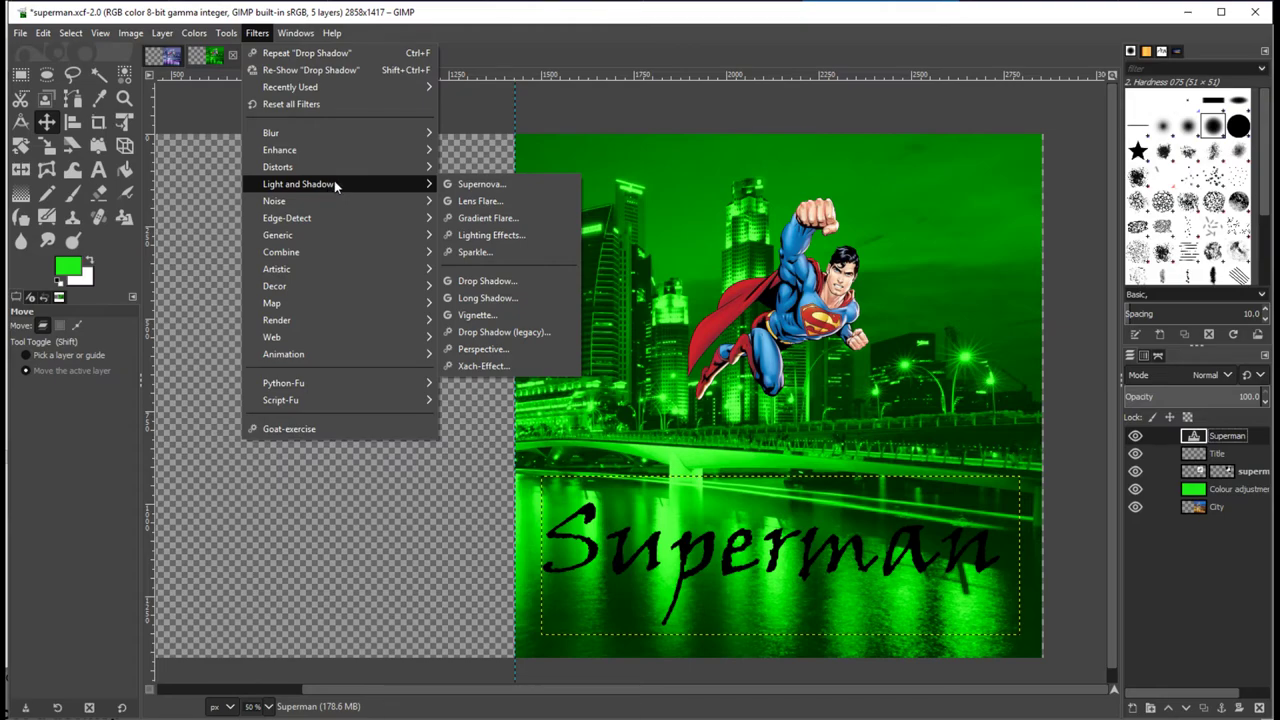
pyautogui.click(487, 283)
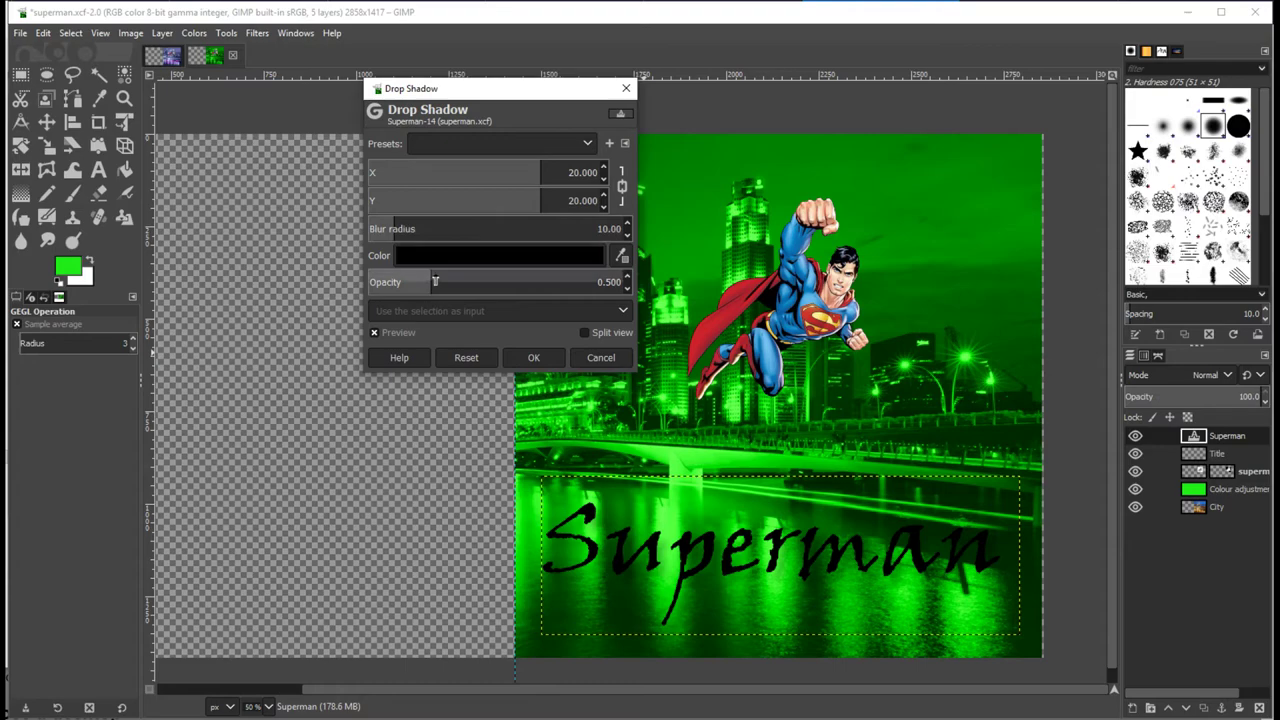
pyautogui.moveTo(433, 282); pyautogui.dragTo(487, 282)
pyautogui.moveTo(397, 228); pyautogui.dragTo(362, 238)
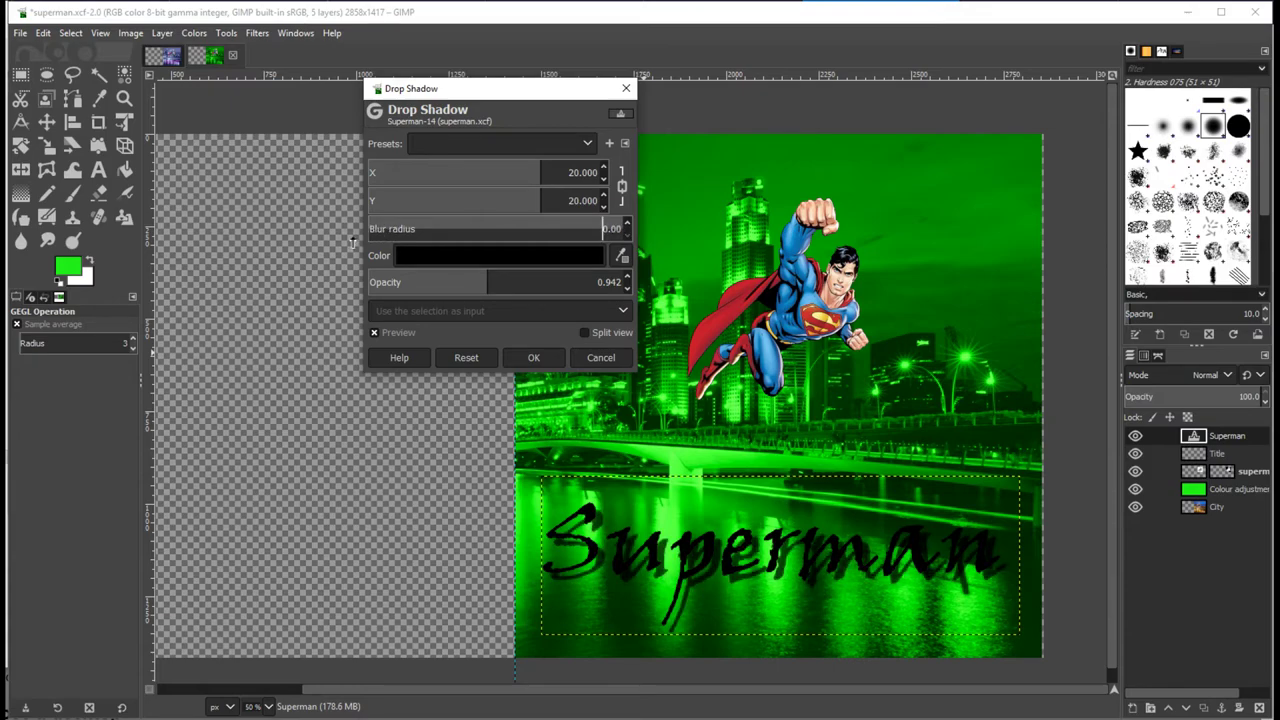
pyautogui.moveTo(370, 229); pyautogui.dragTo(391, 229)
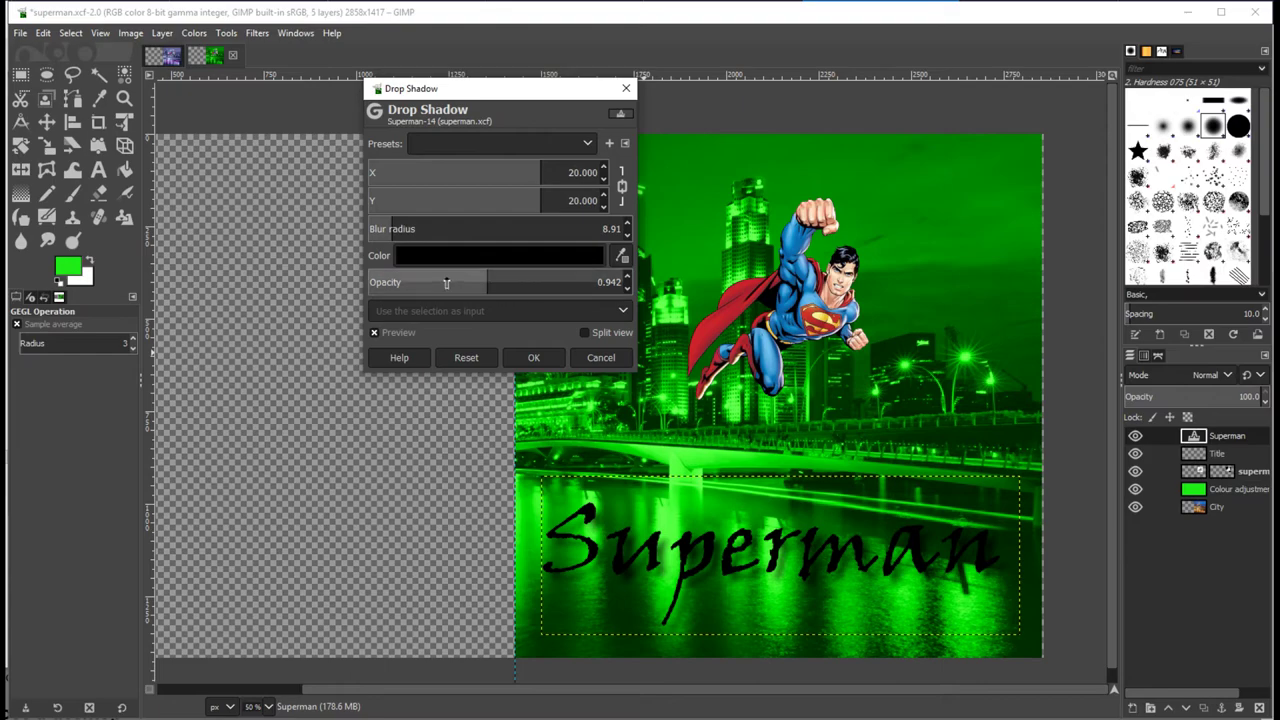
pyautogui.click(467, 258)
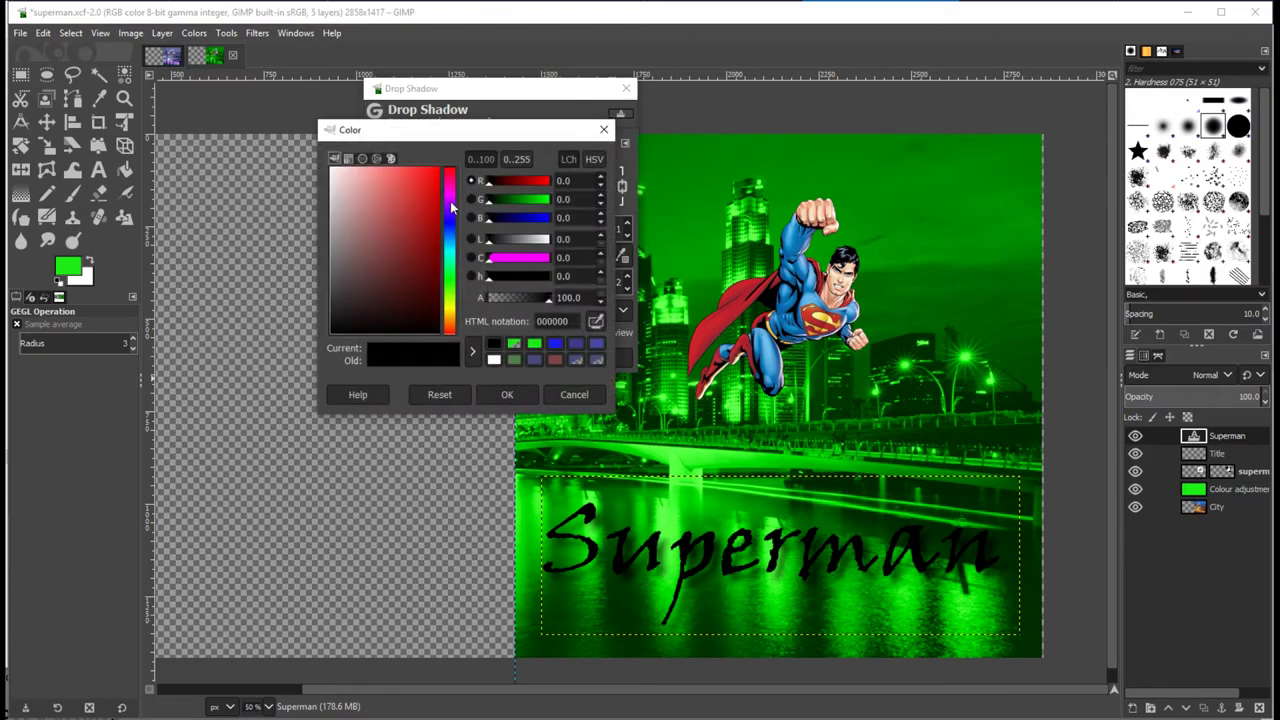
# Make the shadow colour bright cyan 00d3ff
pyautogui.click(451, 246)
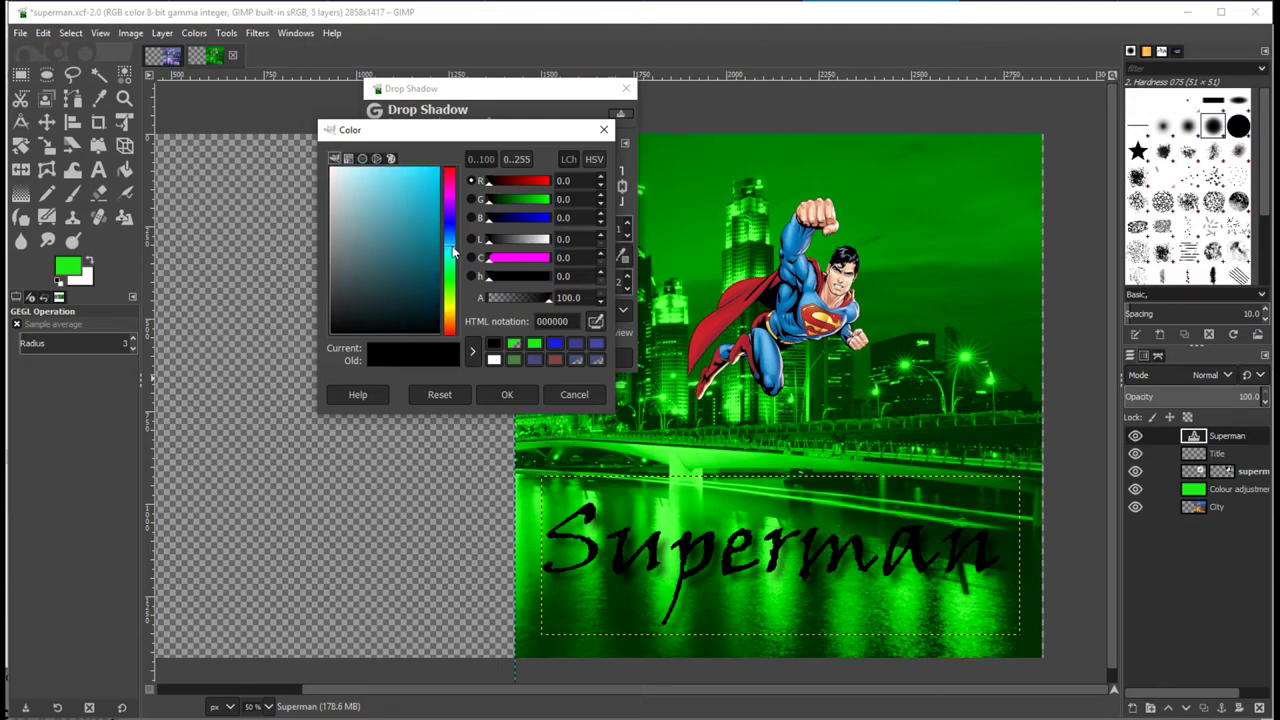
pyautogui.click(439, 169)
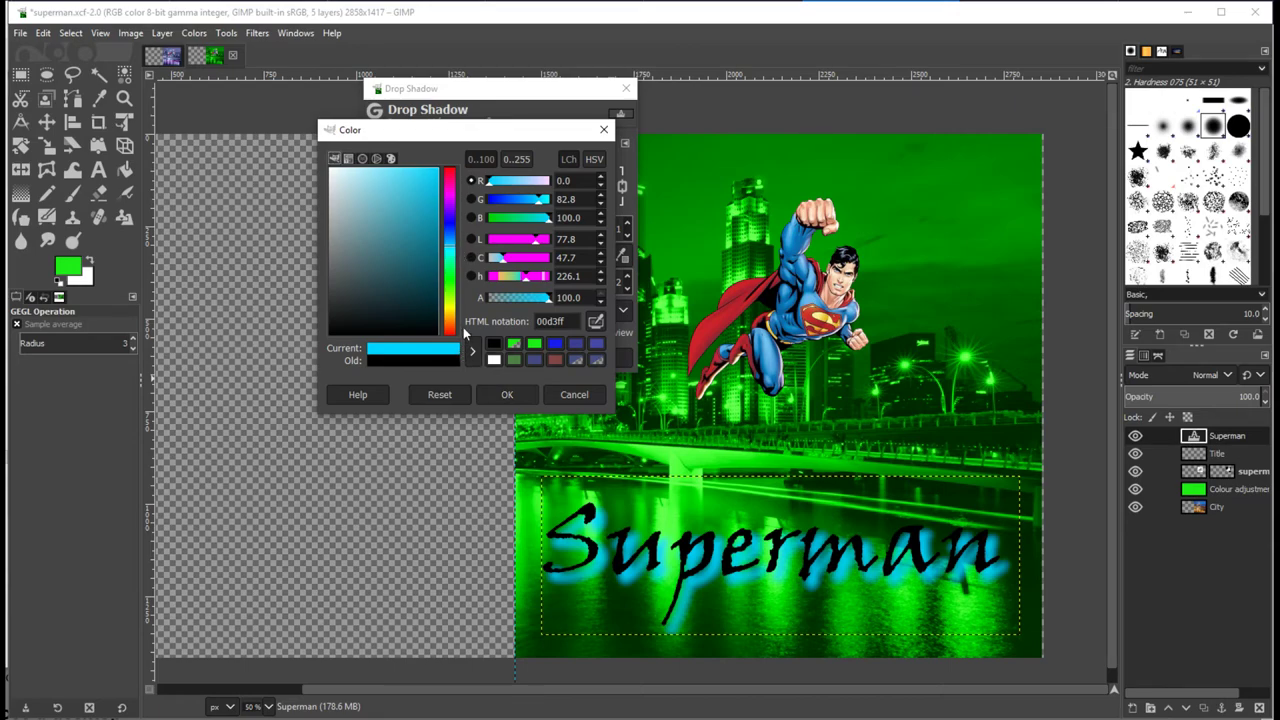
pyautogui.click(496, 394)
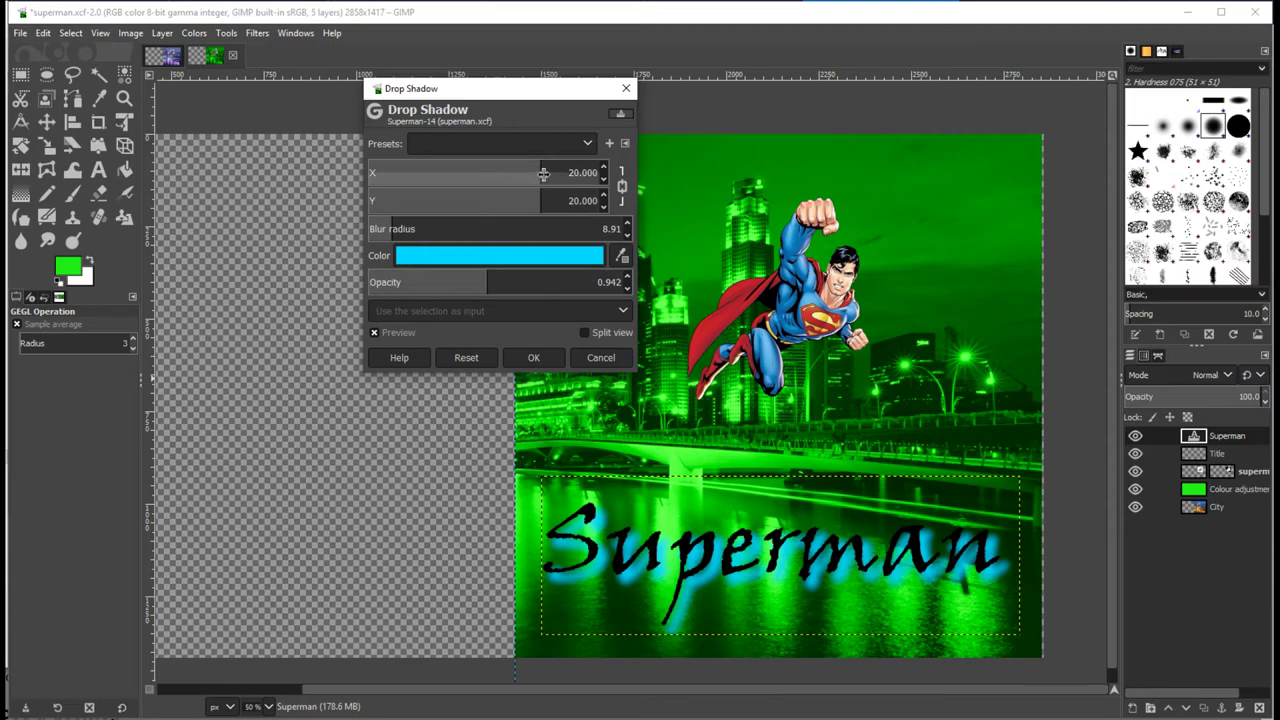
# Apply the shadow with offsets 1.026, blur radius 18.66 and opacity 1.762
pyautogui.moveTo(538, 172); pyautogui.dragTo(485, 196)
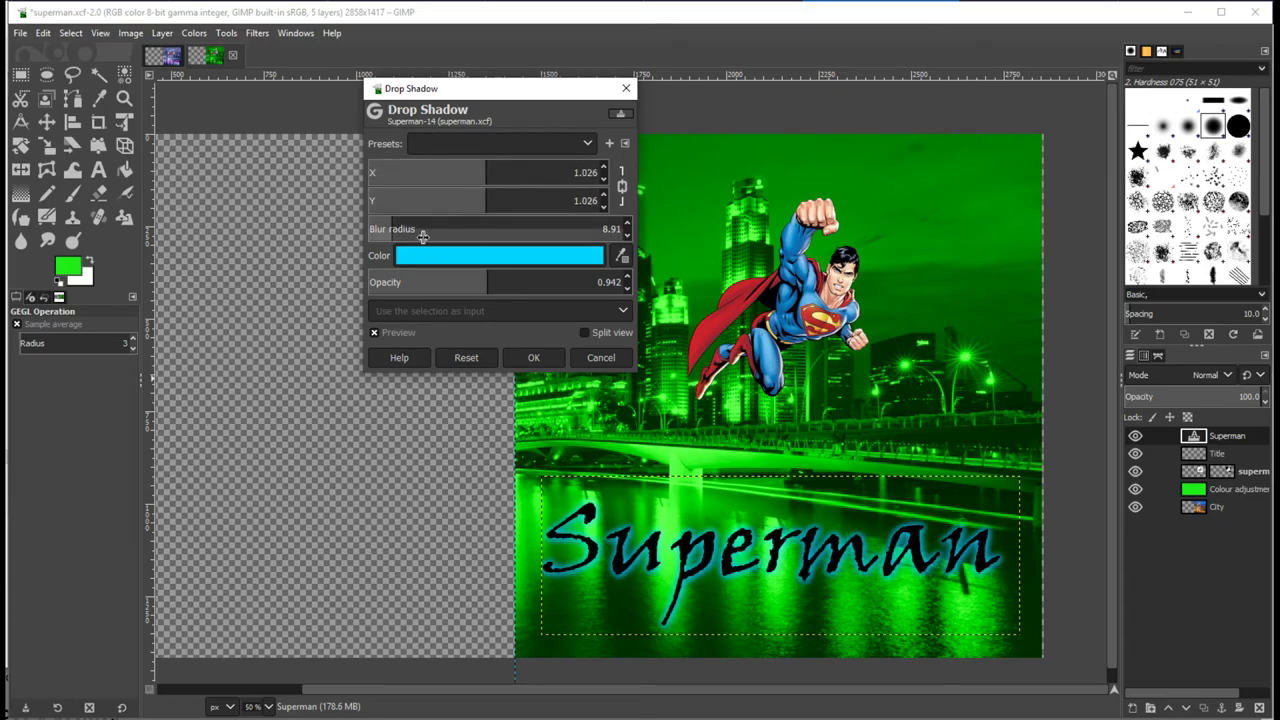
pyautogui.moveTo(397, 228); pyautogui.dragTo(407, 228)
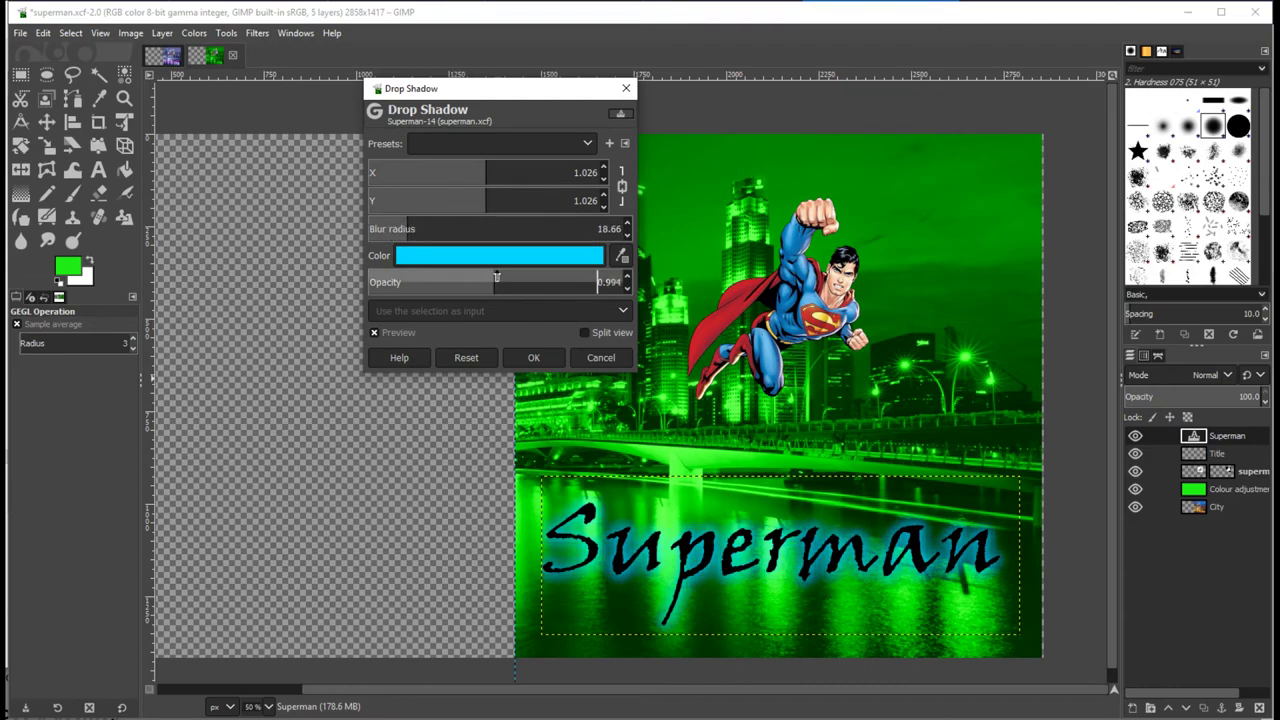
pyautogui.moveTo(496, 279); pyautogui.dragTo(592, 281)
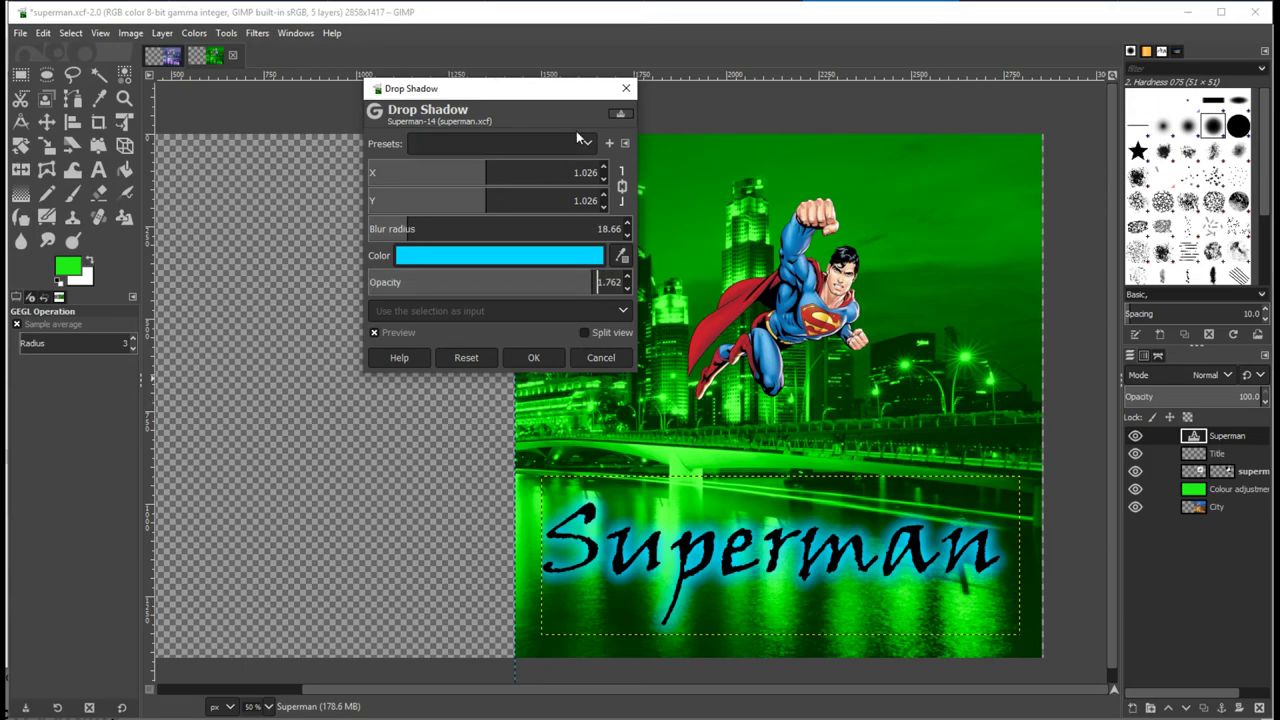
pyautogui.click(544, 358)
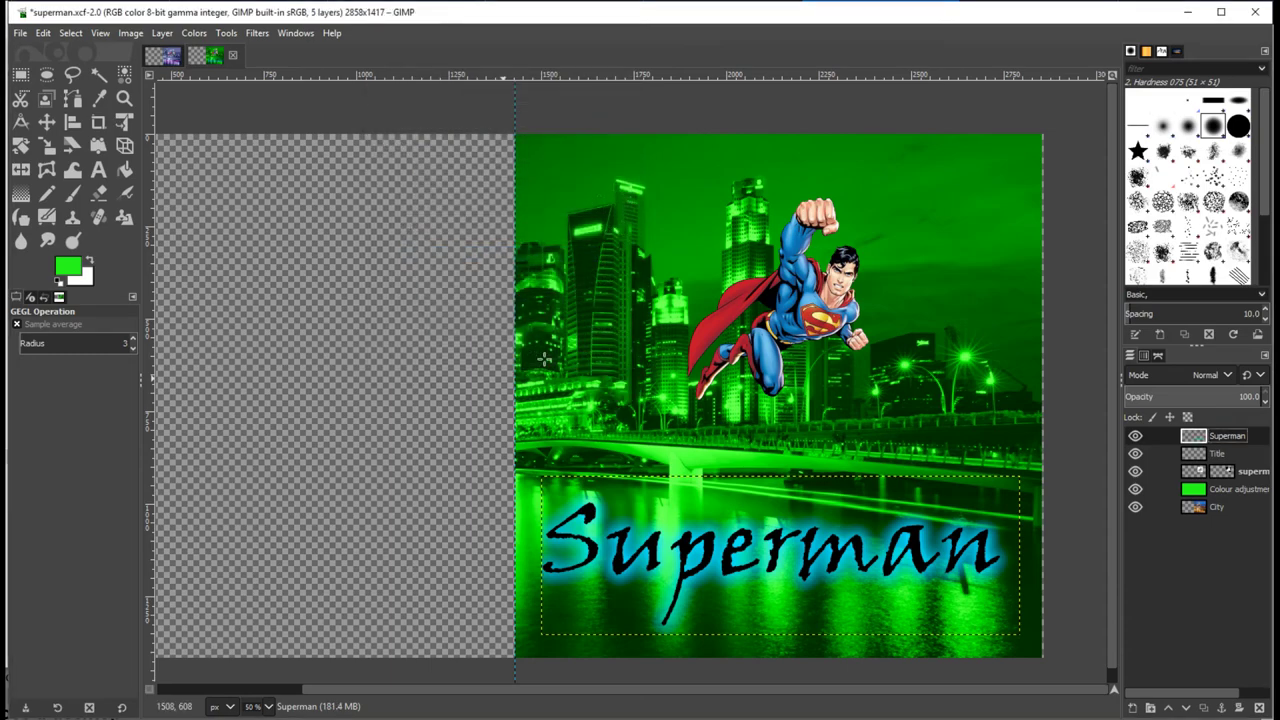